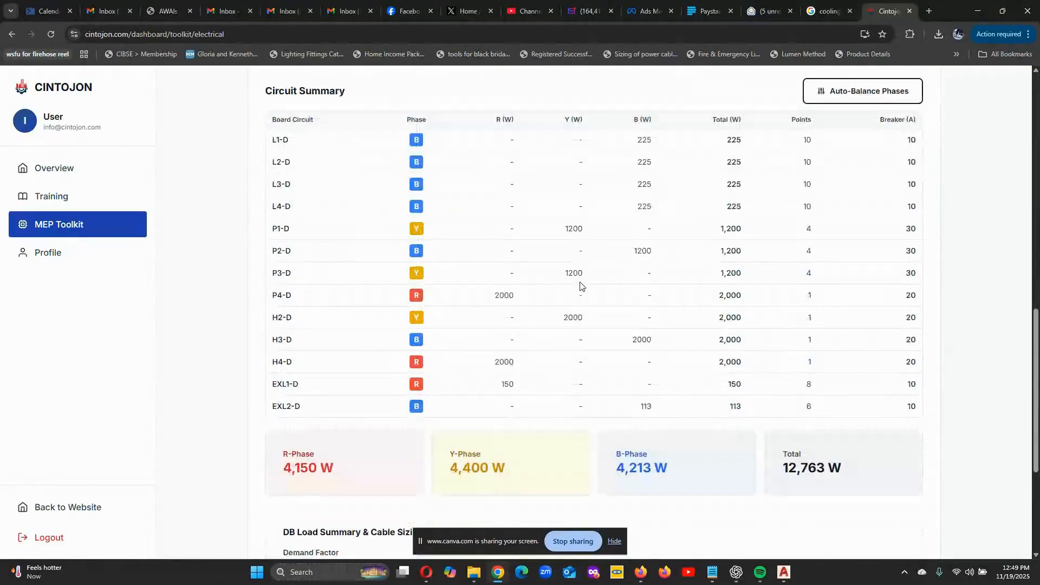
- Check the distribution board settings and the list of boards available as the active DB
scroll(579, 286, up, 8)
scroll(580, 286, up, 5)
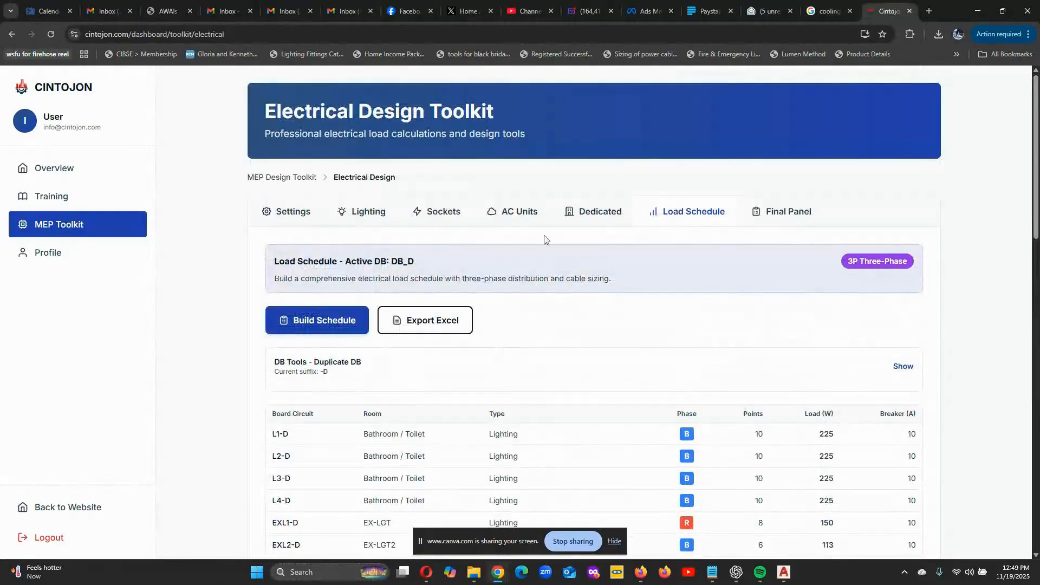
click(303, 216)
scroll(612, 338, down, 10)
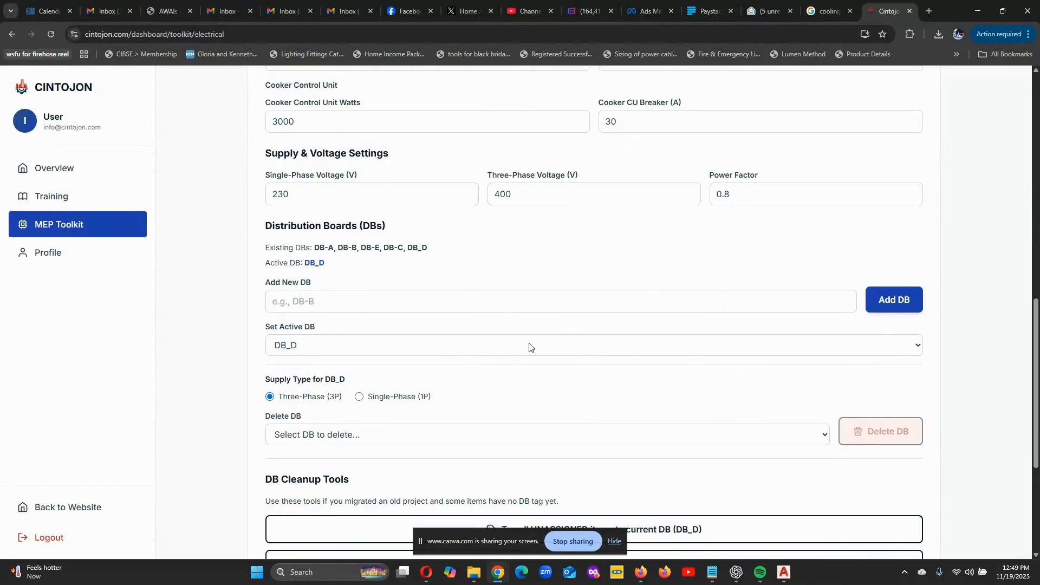
click(920, 349)
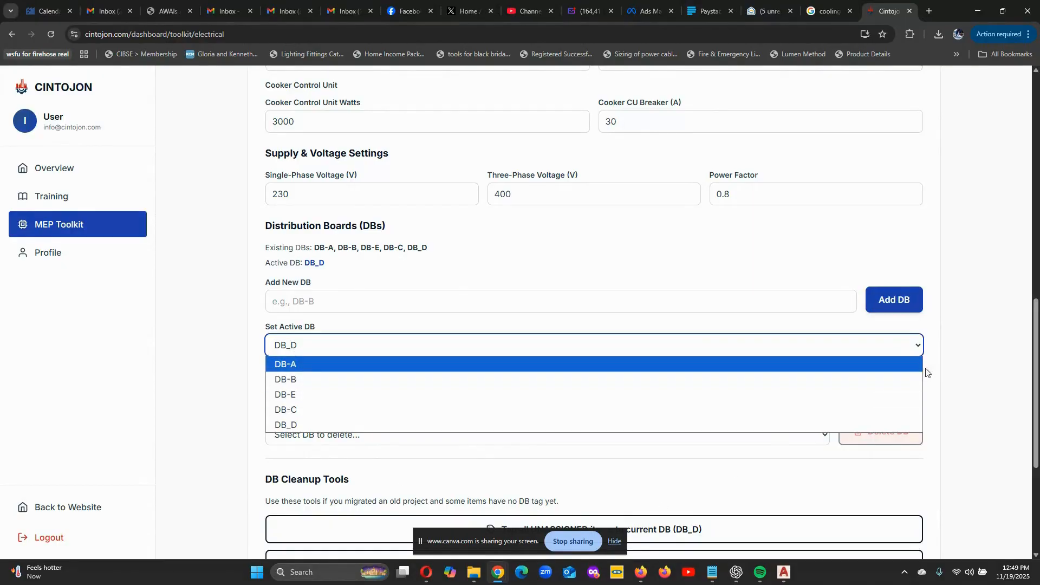
click(888, 266)
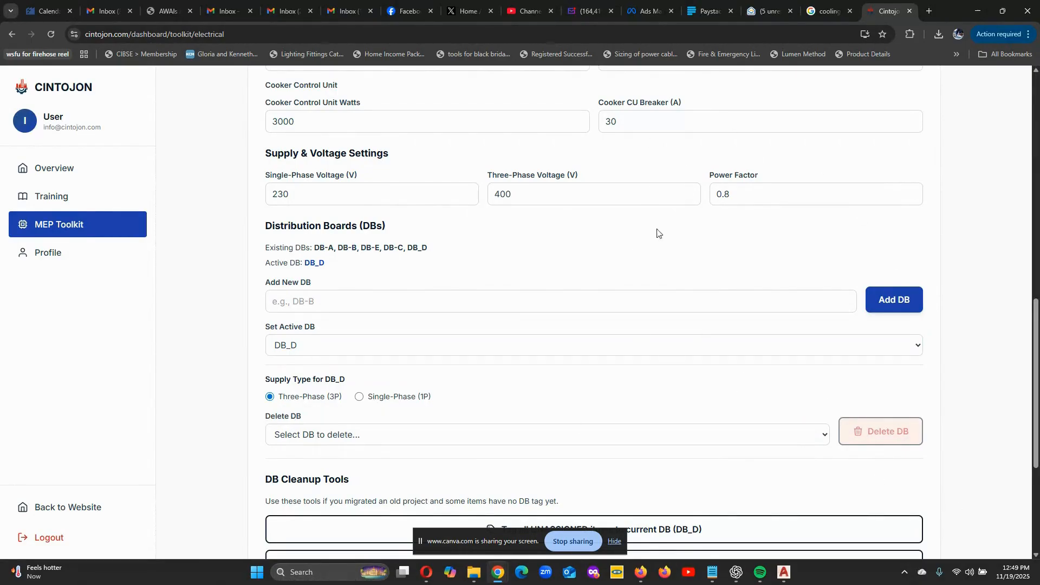
scroll(365, 368, up, 15)
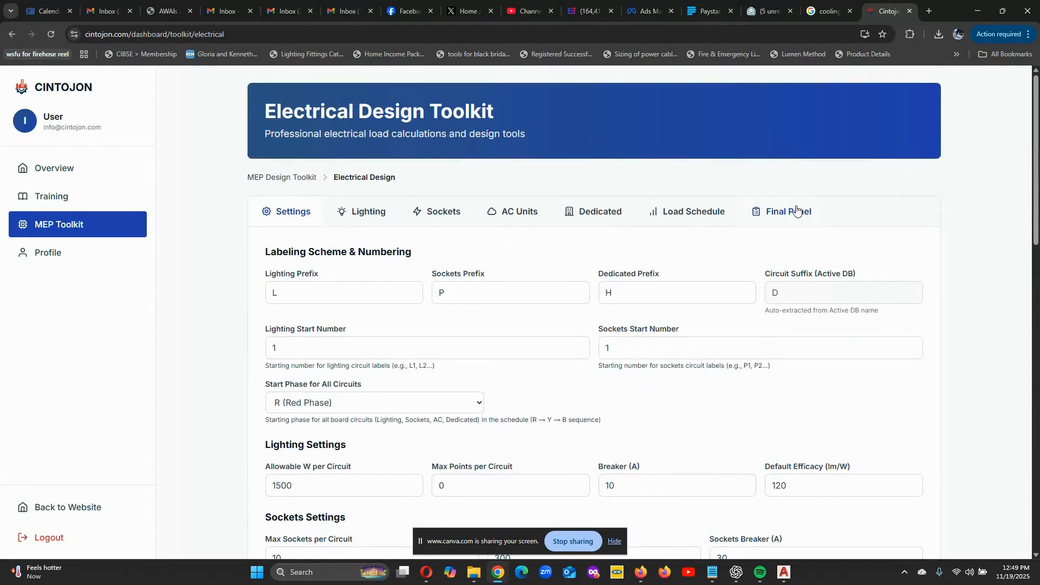
- Examine the aggregate view of all distribution boards, including the demand factor and the project grand totals
click(795, 212)
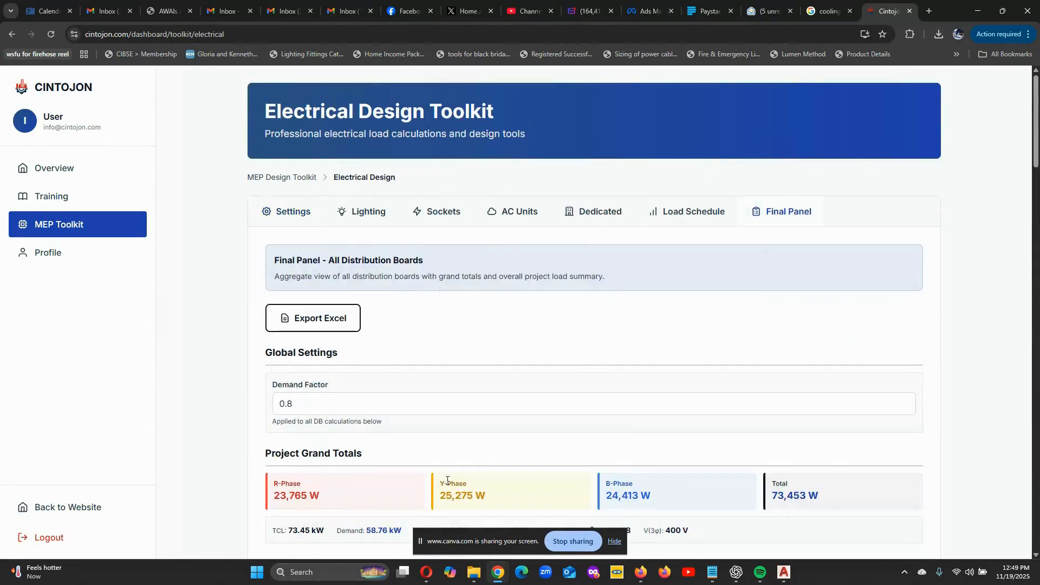
scroll(534, 372, down, 12)
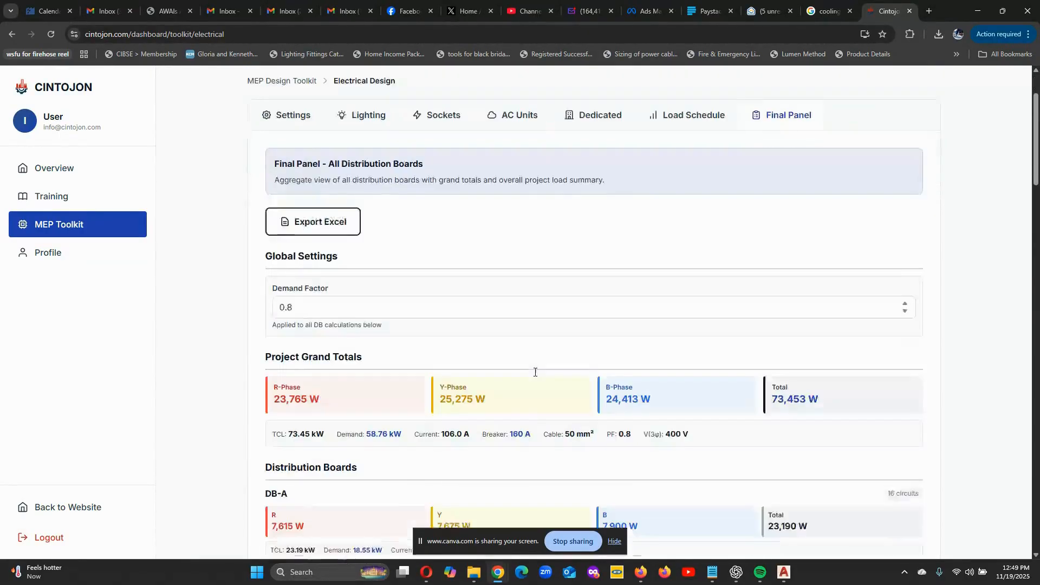
scroll(534, 376, up, 6)
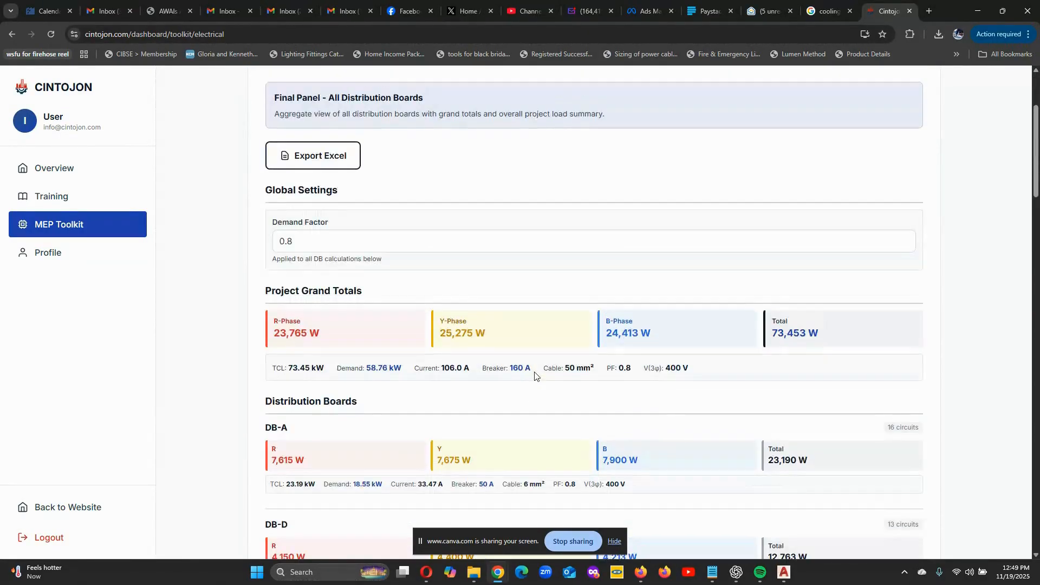
scroll(534, 371, up, 3)
scroll(691, 266, down, 2)
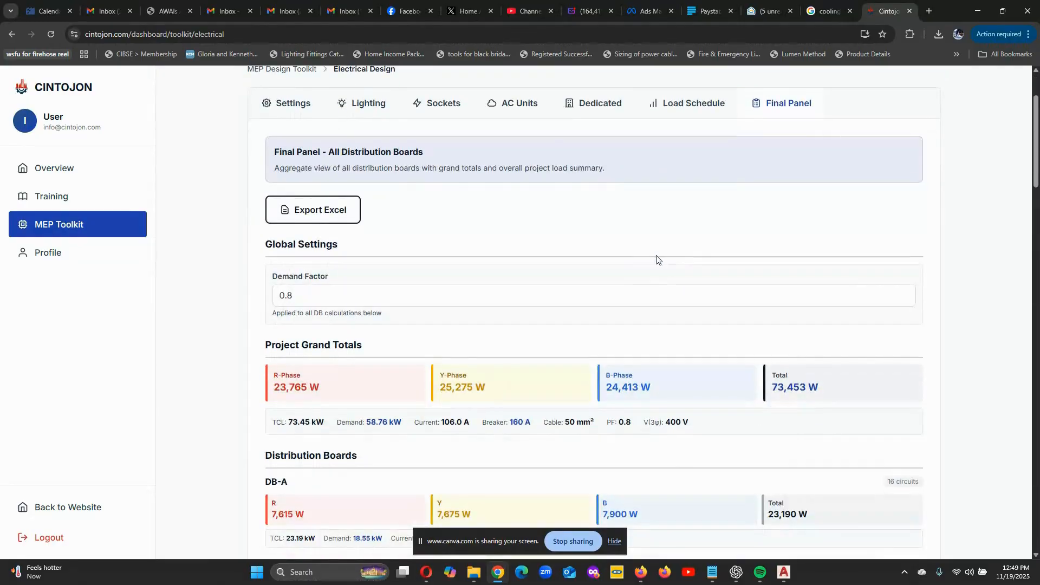
scroll(320, 293, down, 2)
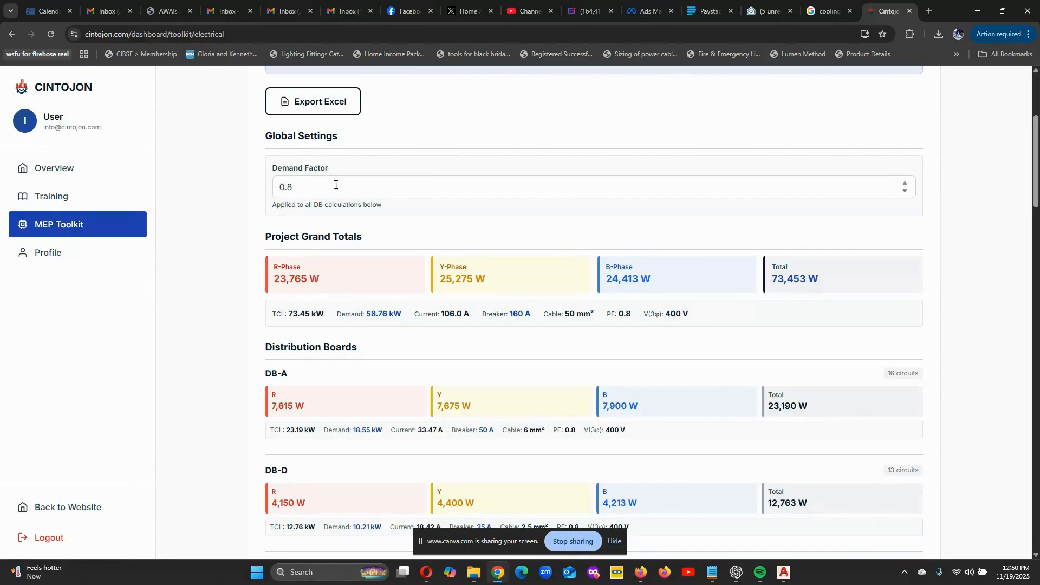
scroll(379, 301, down, 1)
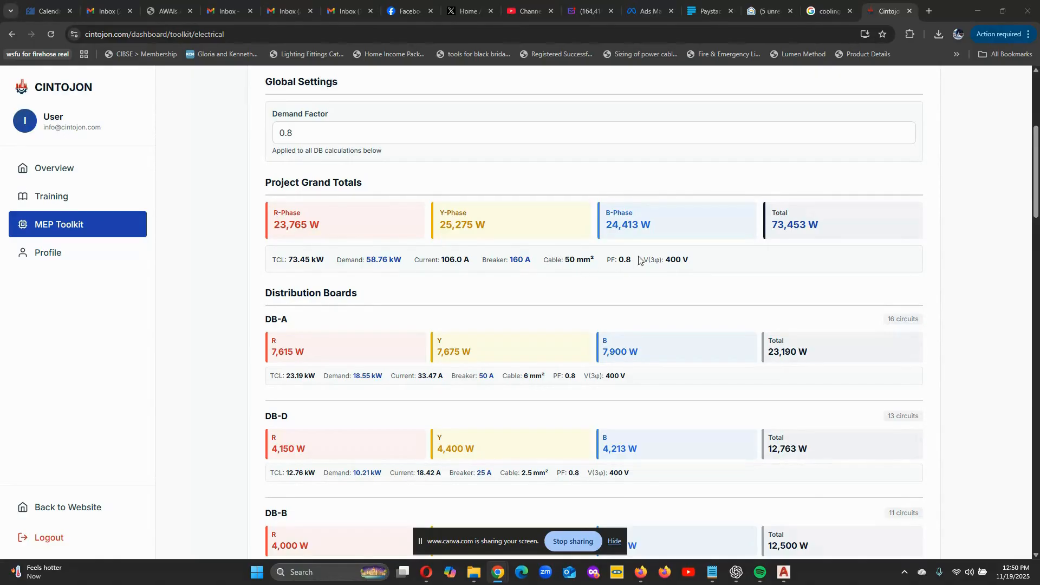
- Review the phase loads, demand, breaker and cable sizes of each distribution board from DB-A to DB-E
scroll(680, 258, down, 1)
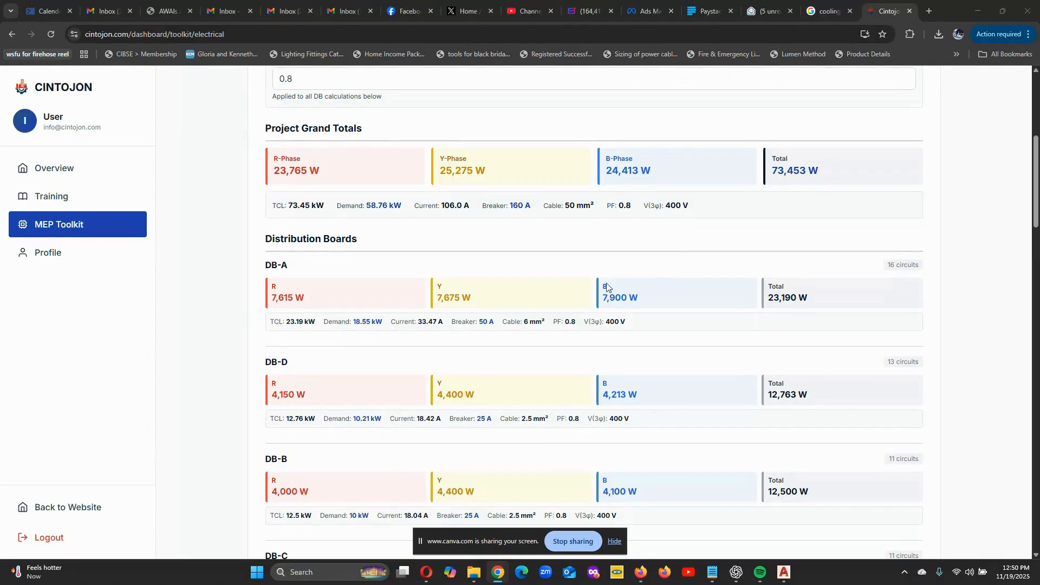
scroll(561, 209, down, 1)
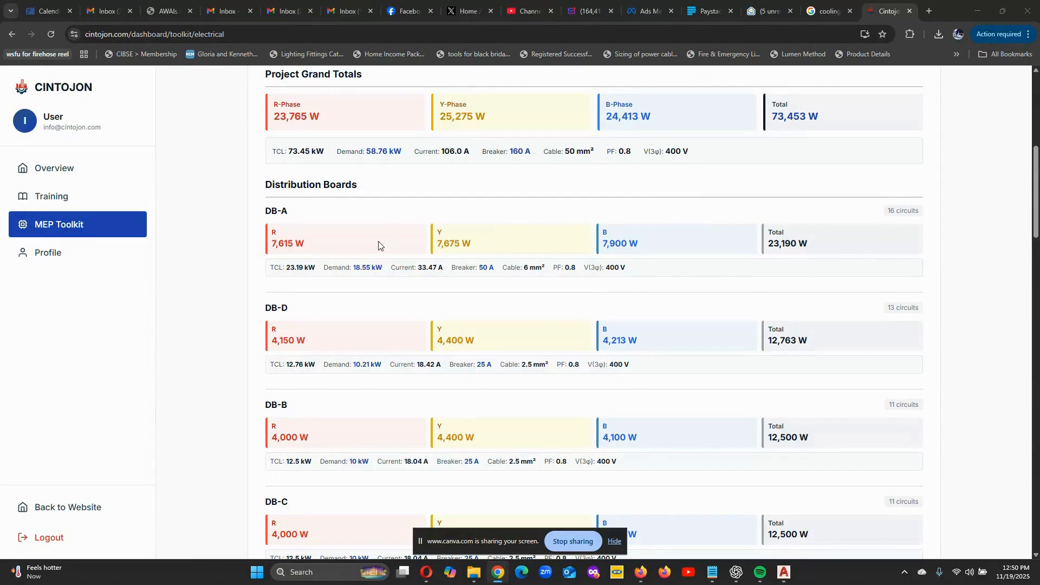
scroll(368, 255, down, 1)
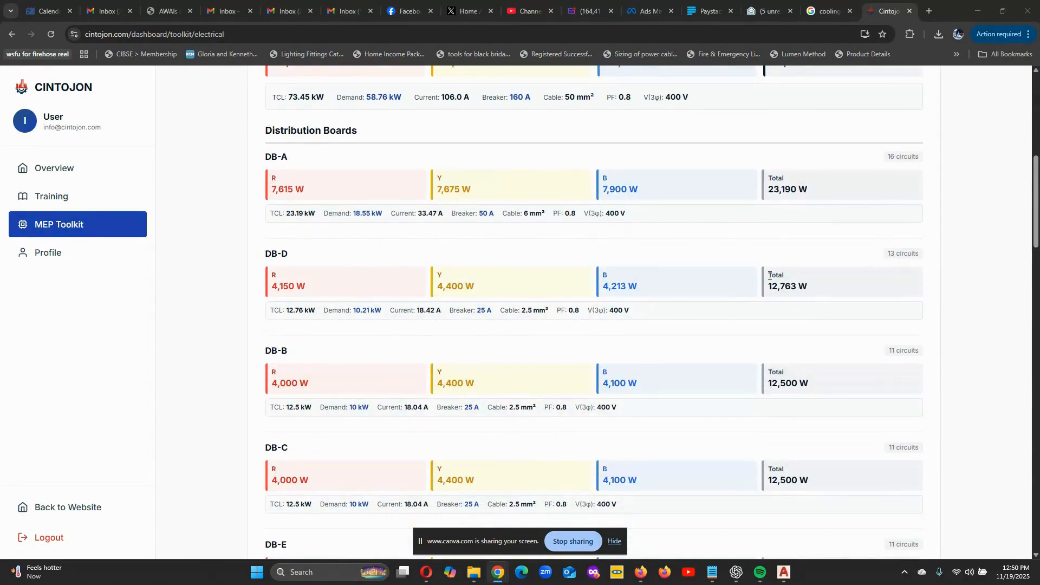
scroll(723, 384, down, 1)
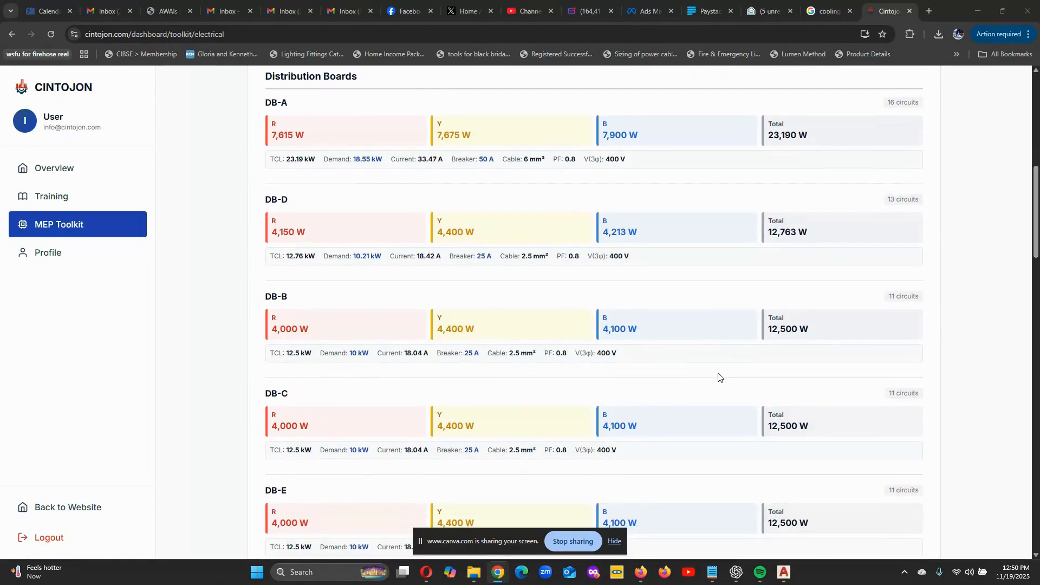
scroll(303, 420, down, 1)
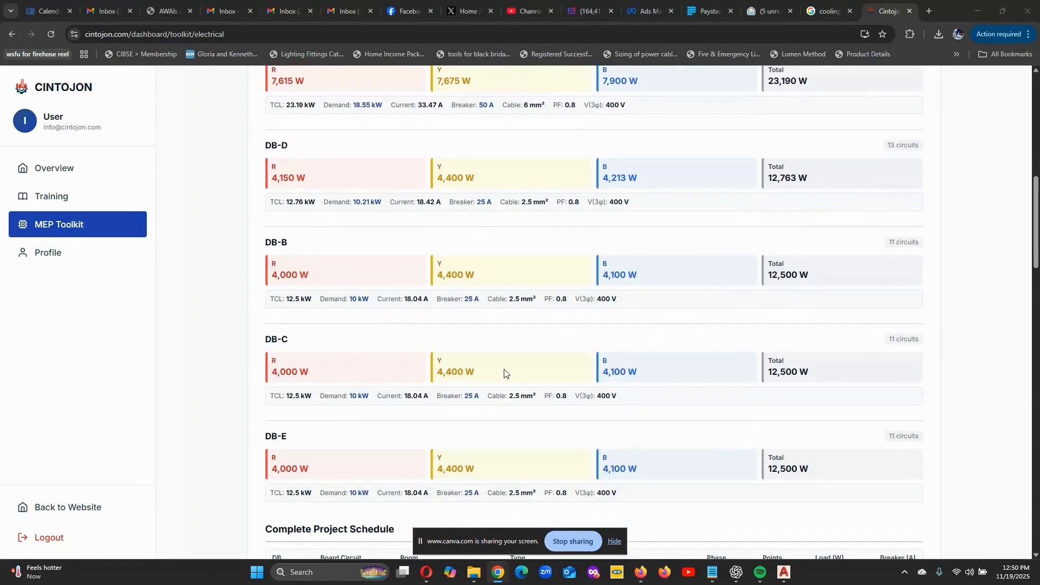
scroll(433, 395, down, 1)
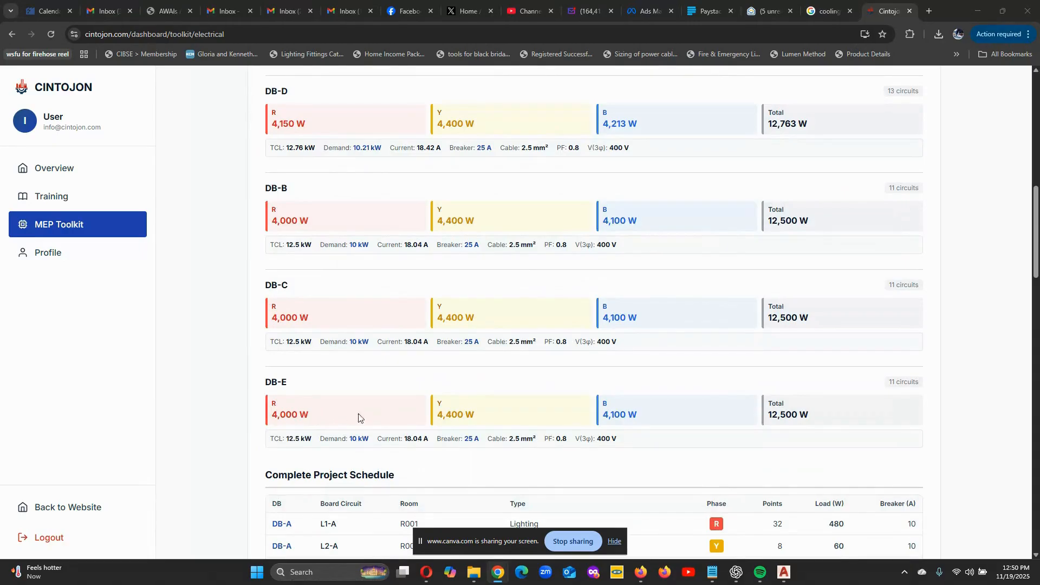
scroll(756, 392, down, 6)
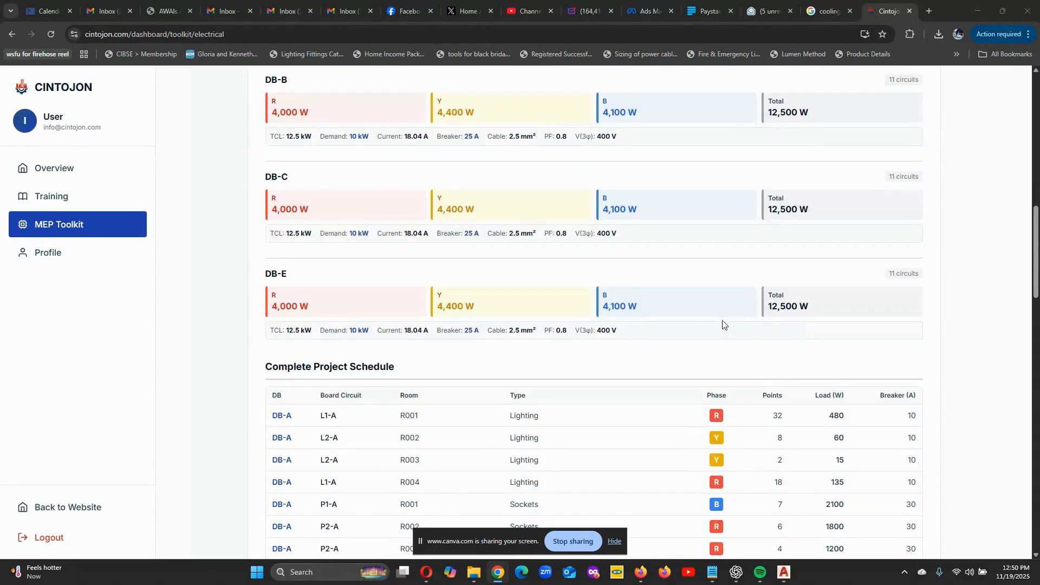
- Read through the Complete Project Schedule for all boards and recheck the board summaries and grand totals
scroll(347, 217, down, 20)
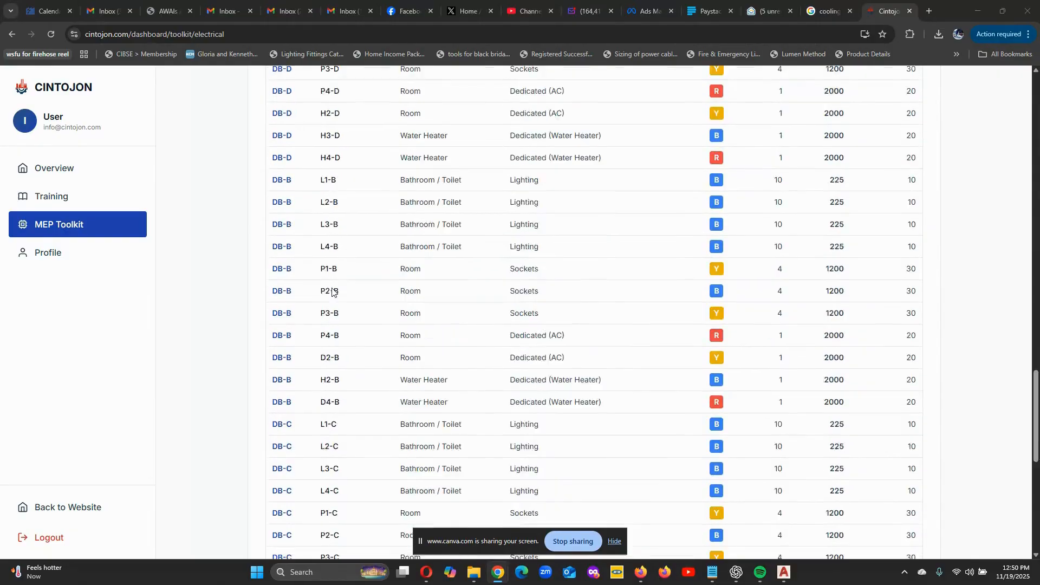
scroll(370, 374, up, 20)
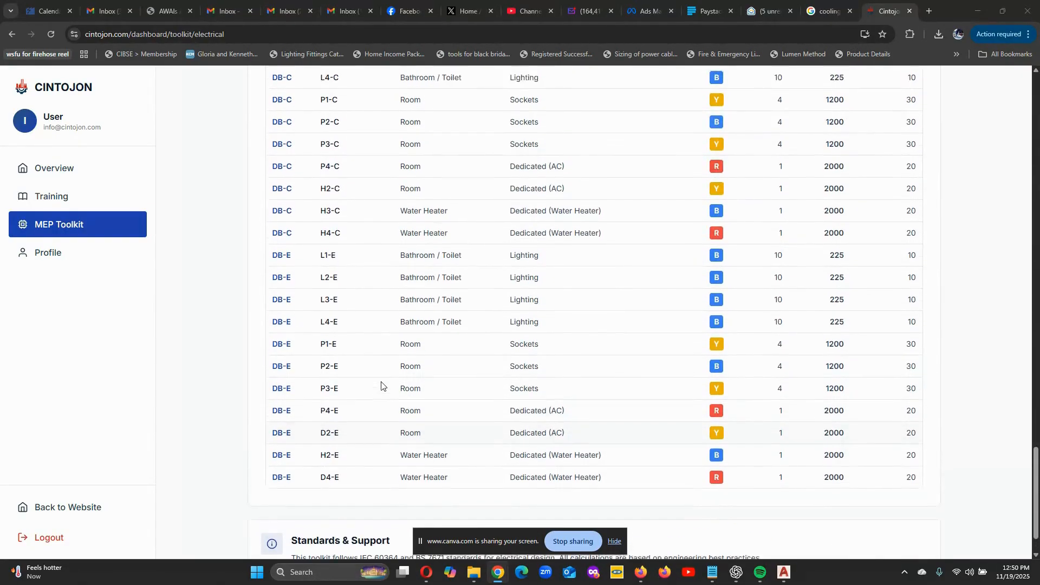
scroll(381, 385, up, 8)
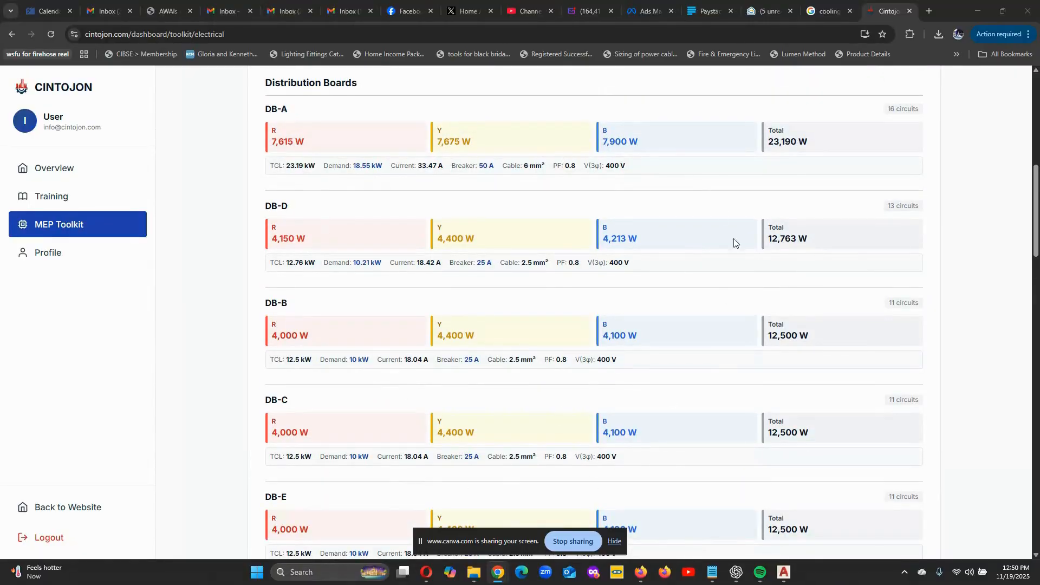
scroll(734, 241, up, 4)
scroll(378, 206, up, 3)
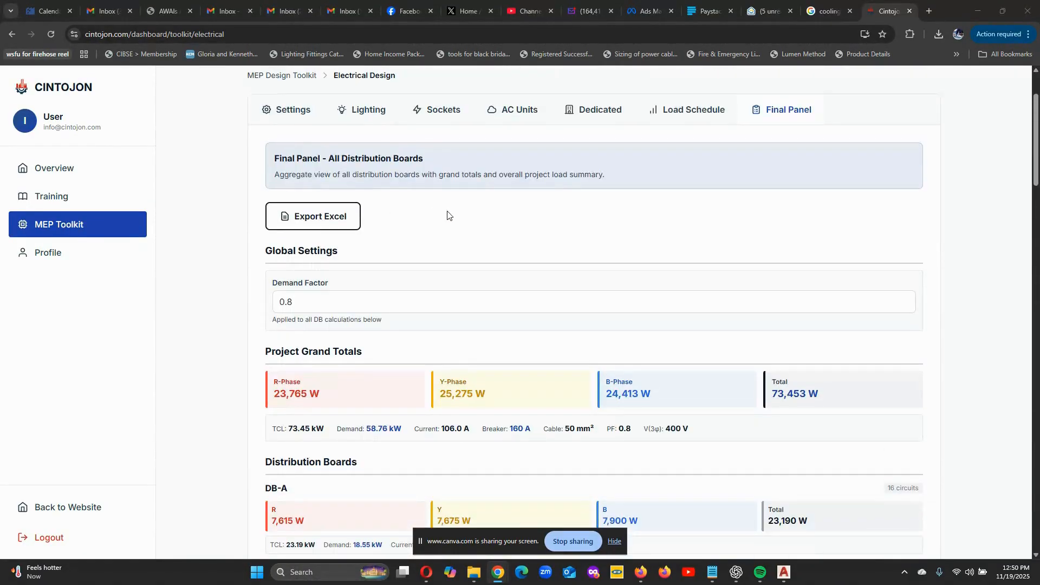
scroll(401, 249, down, 8)
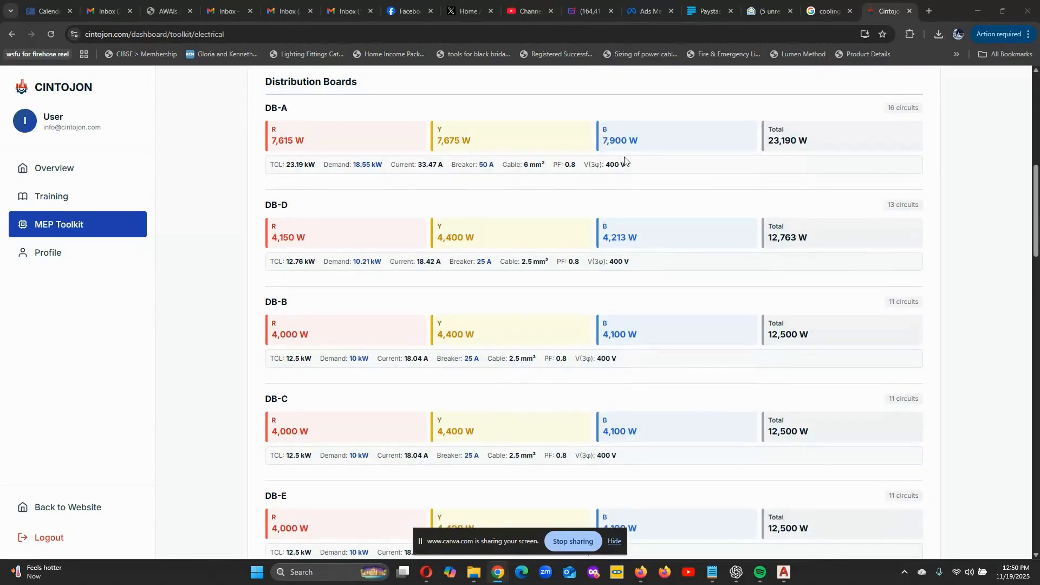
scroll(354, 329, down, 2)
scroll(318, 317, up, 12)
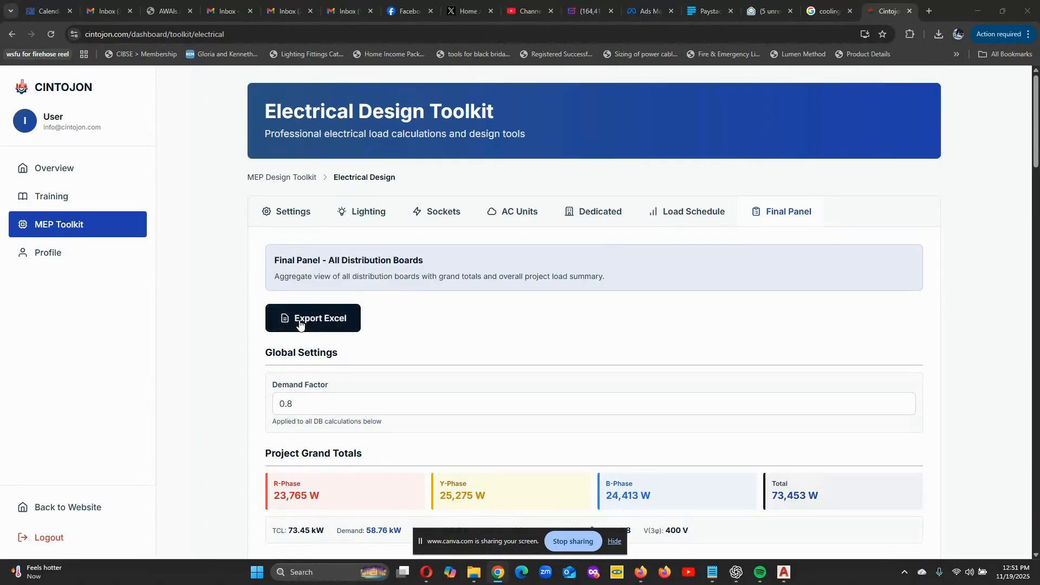
scroll(392, 383, down, 2)
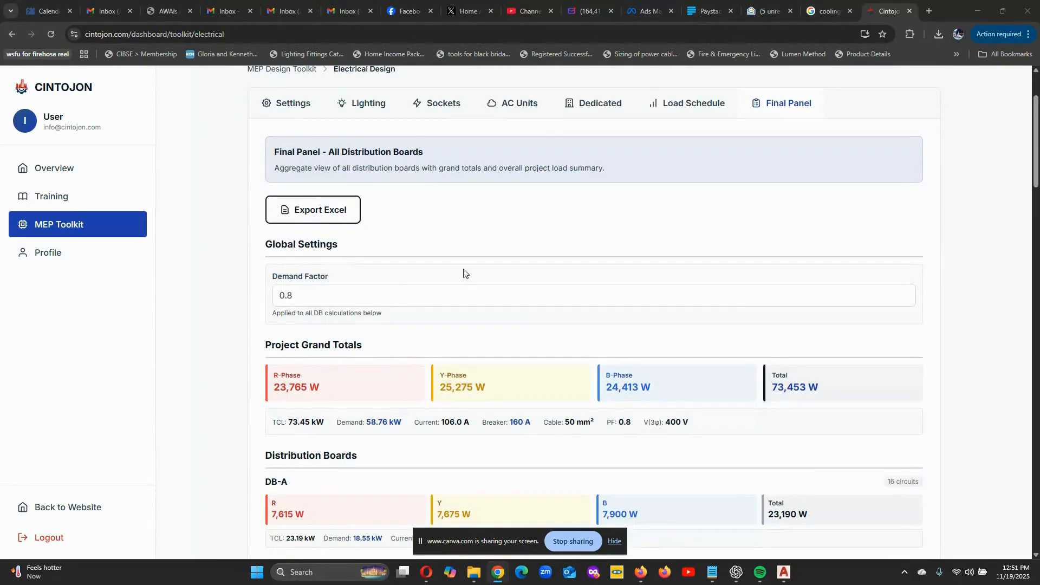
scroll(604, 377, up, 2)
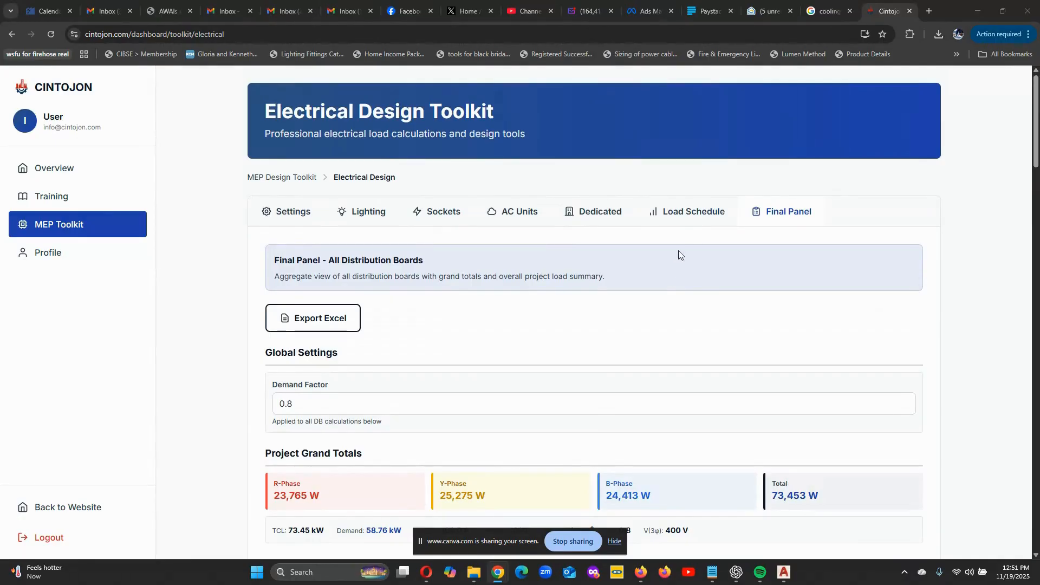
- Open the load schedule of the active board DB_D, look over its circuits and export it to Excel
click(696, 212)
scroll(574, 323, down, 2)
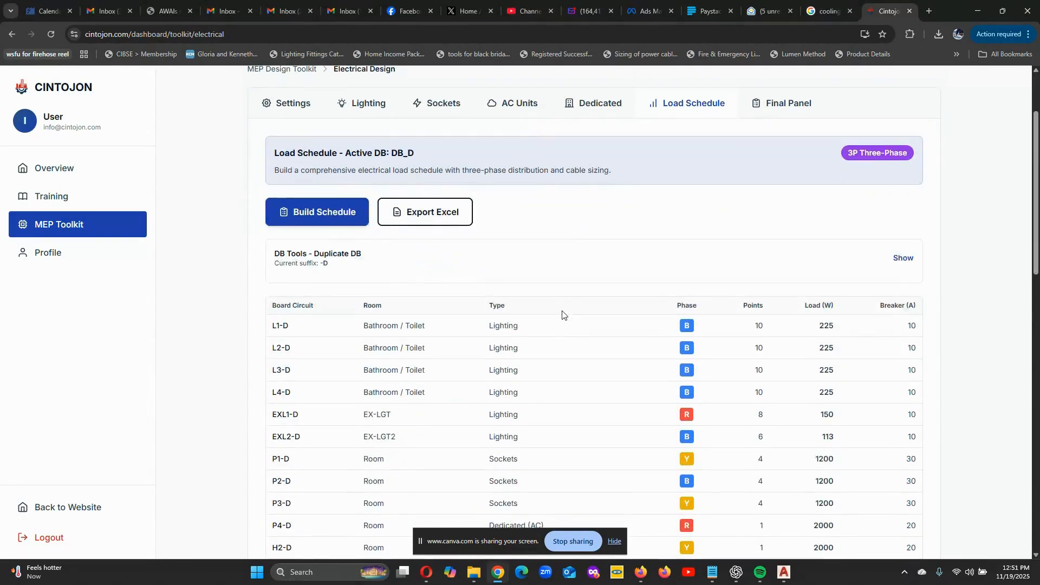
scroll(401, 319, down, 2)
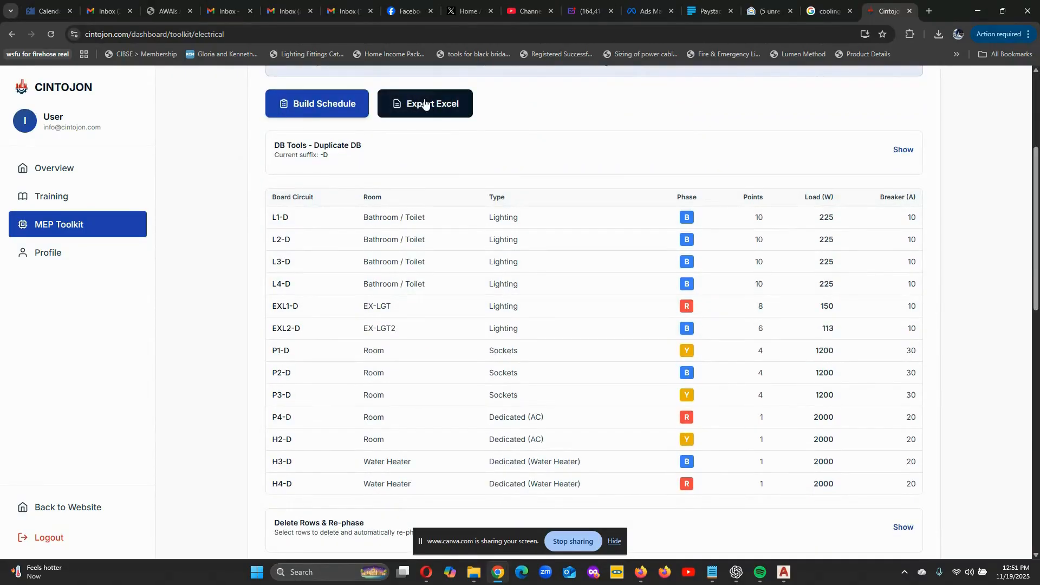
scroll(569, 270, down, 3)
scroll(571, 274, up, 5)
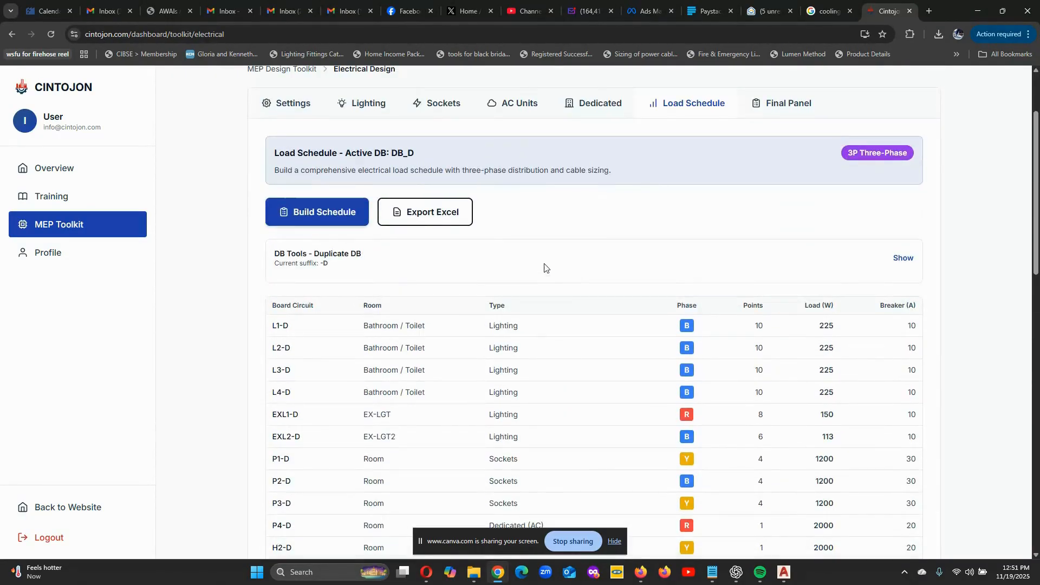
click(435, 215)
scroll(431, 206, up, 2)
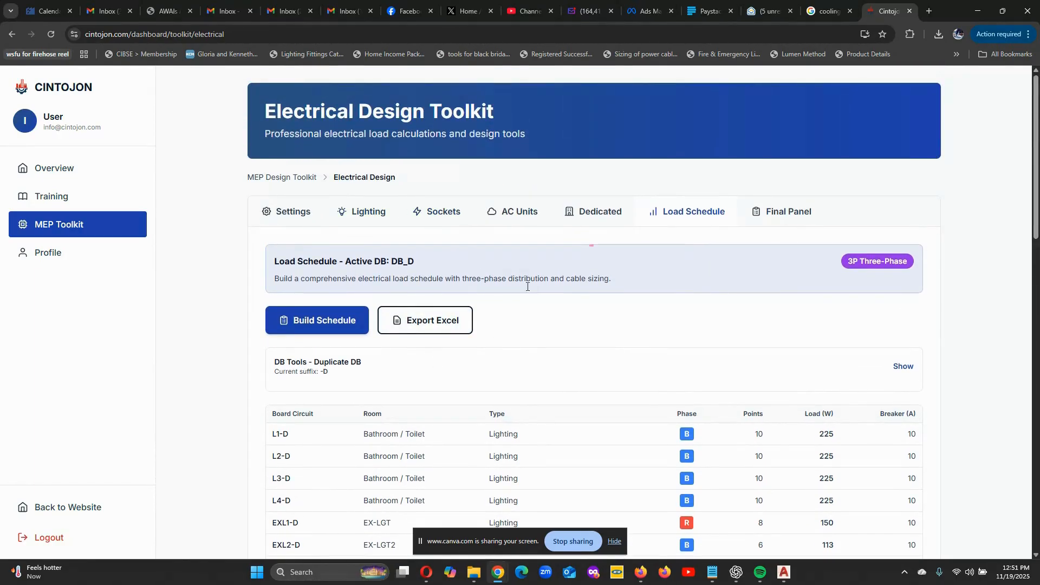
scroll(399, 288, down, 1)
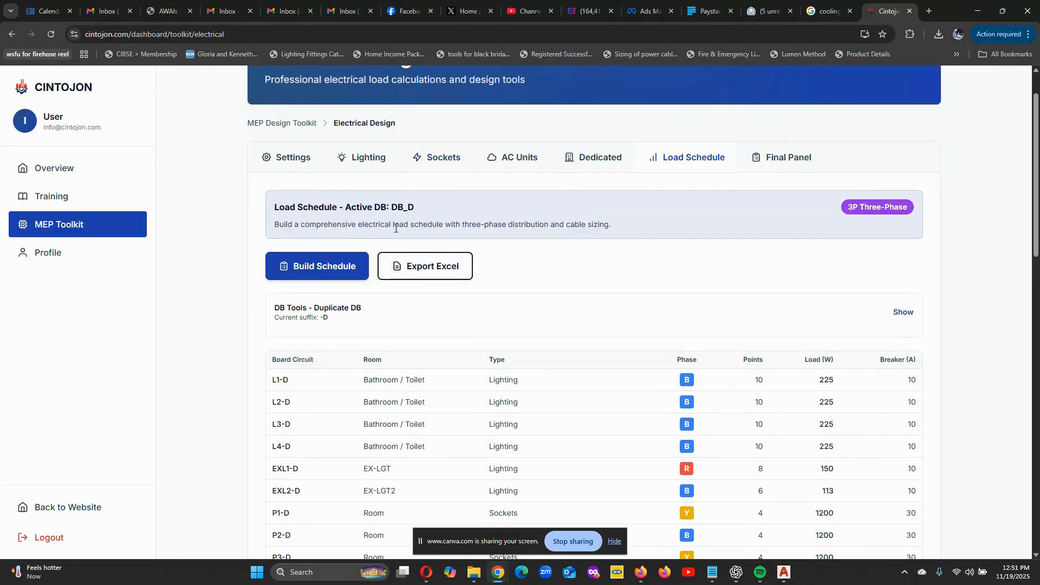
click(438, 270)
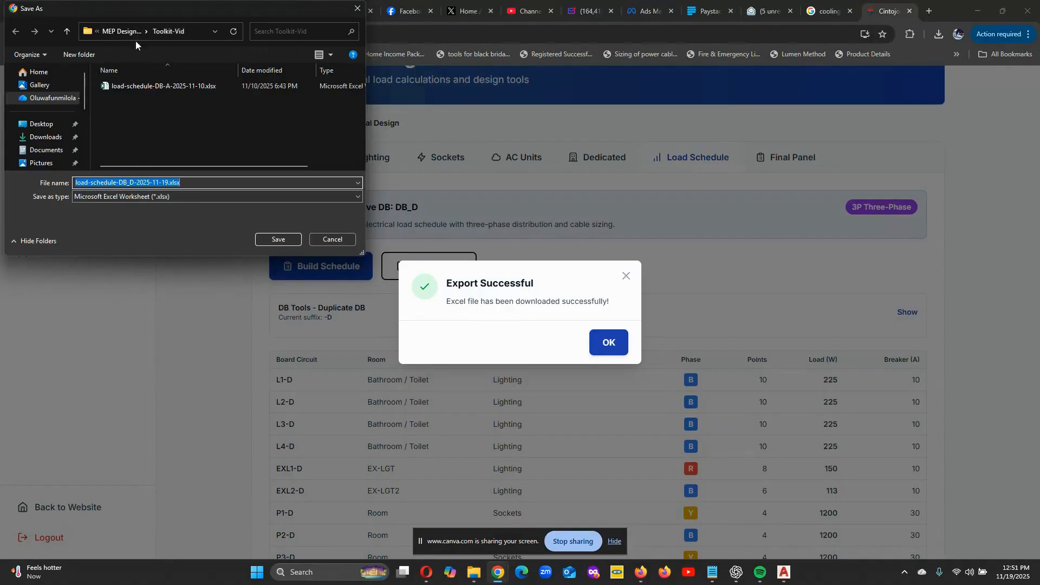
- Save the exported workbook as load-schedule-DB_D-2025-11-19.xlsx in the Students folder
scroll(59, 135, down, 3)
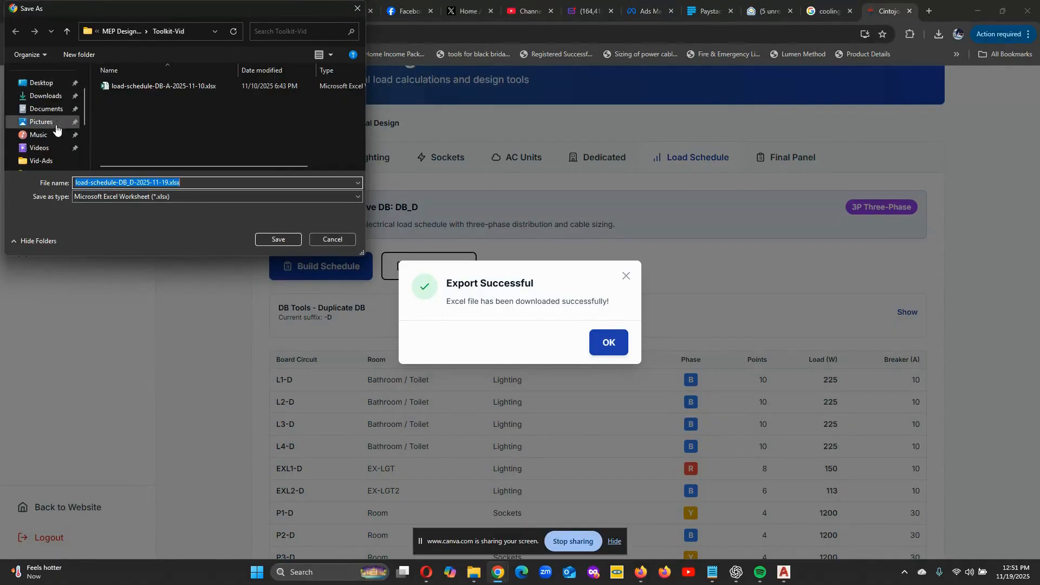
click(56, 161)
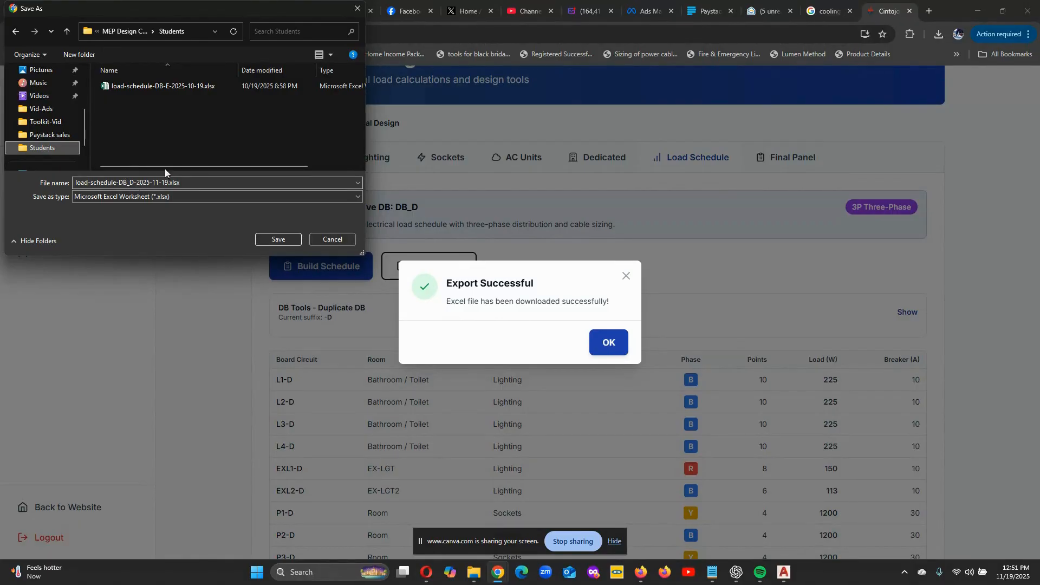
click(281, 238)
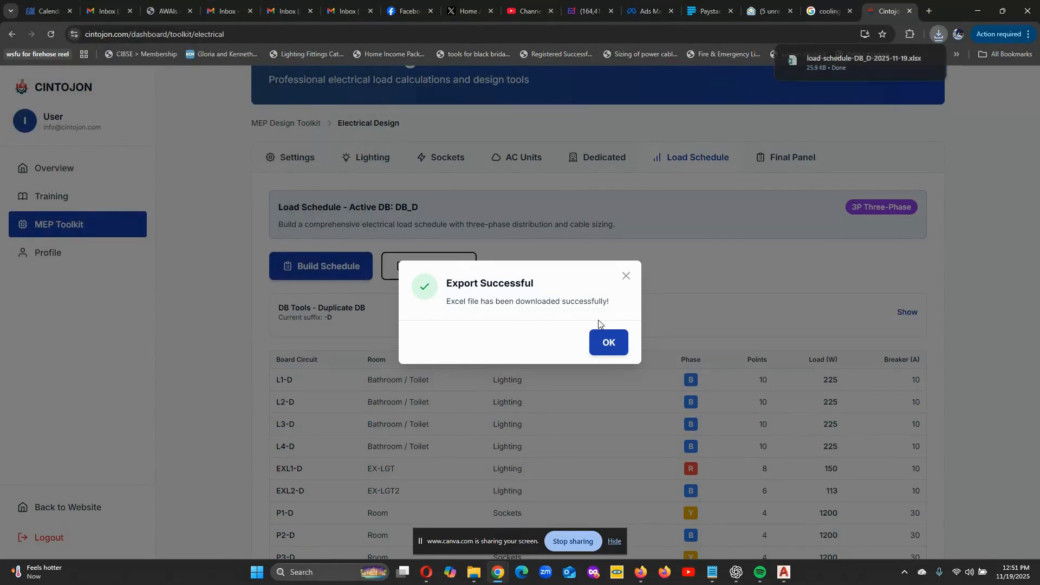
- Open the downloaded load-schedule-DB_D-2025-11-19.xlsx in Excel and enable editing
click(608, 343)
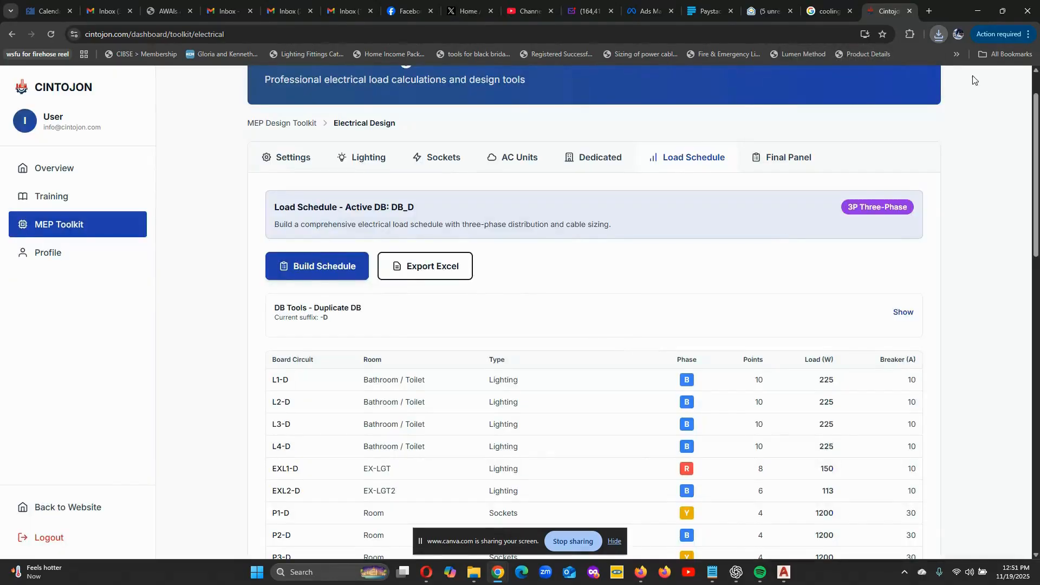
click(939, 34)
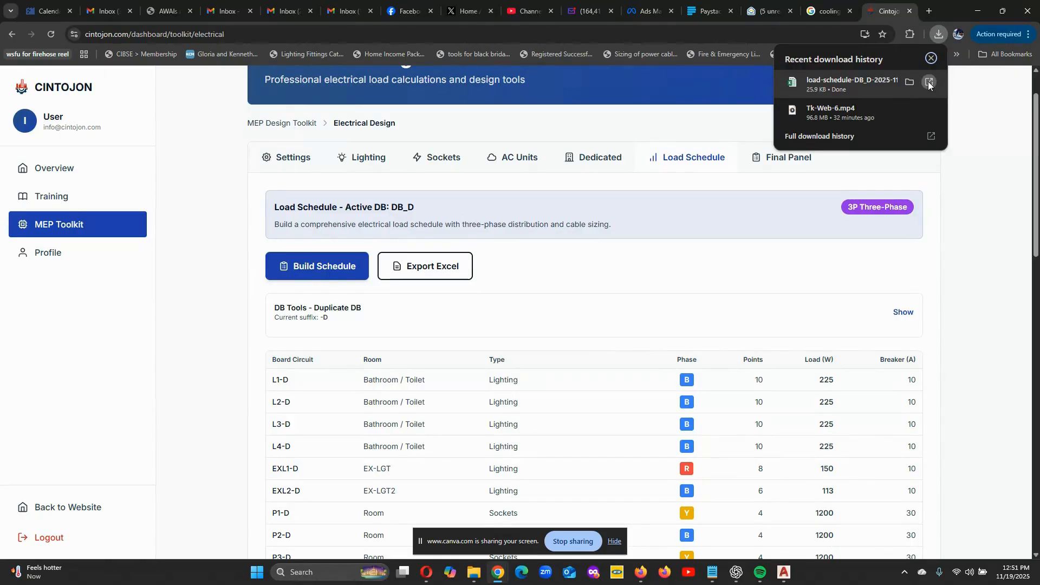
click(928, 82)
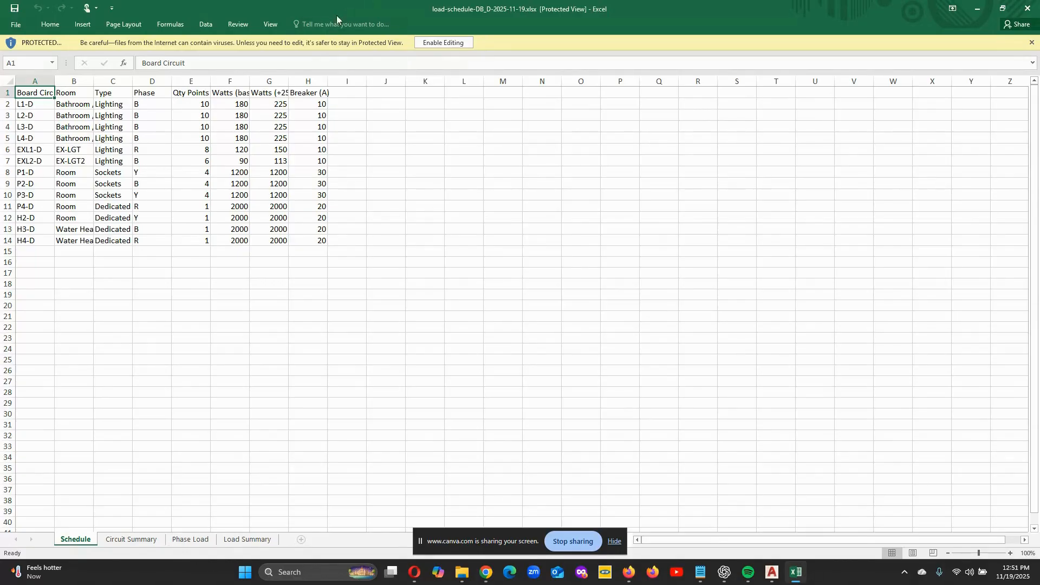
click(450, 41)
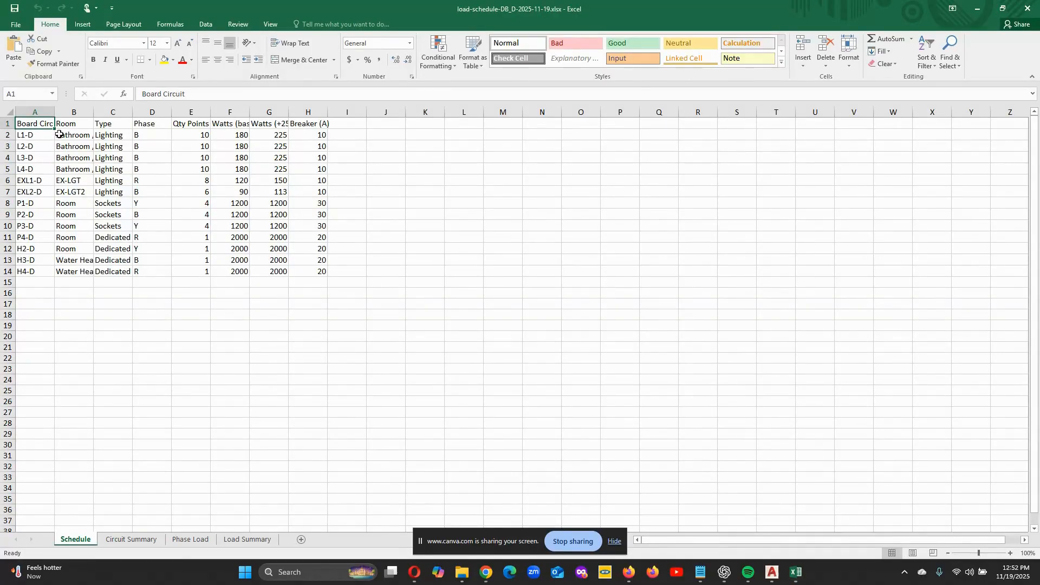
- Autofit the Schedule sheet's columns from Board Circuit to Breaker (A) so every heading and entry fits
double_click(55, 113)
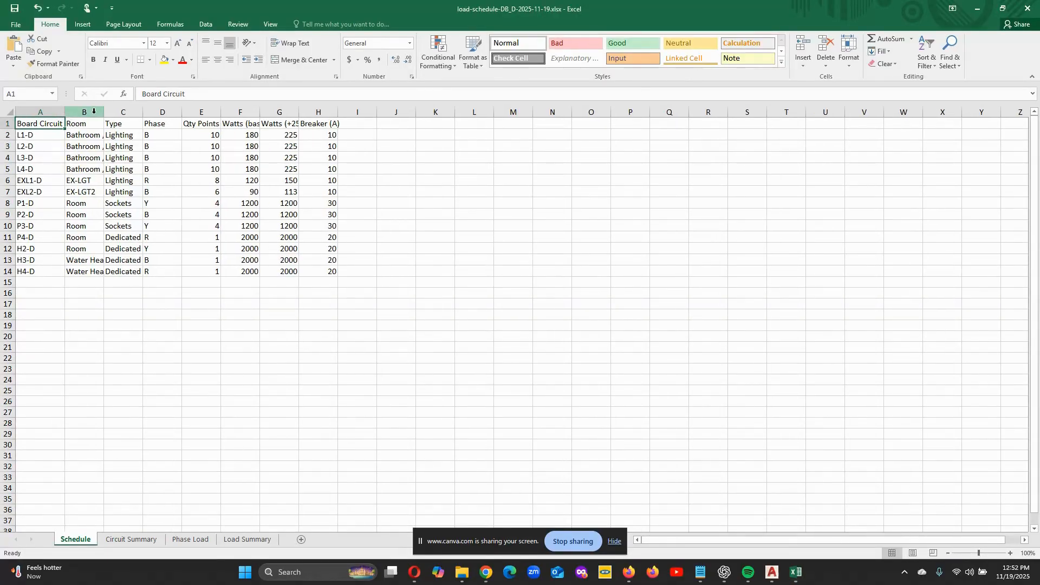
double_click(102, 112)
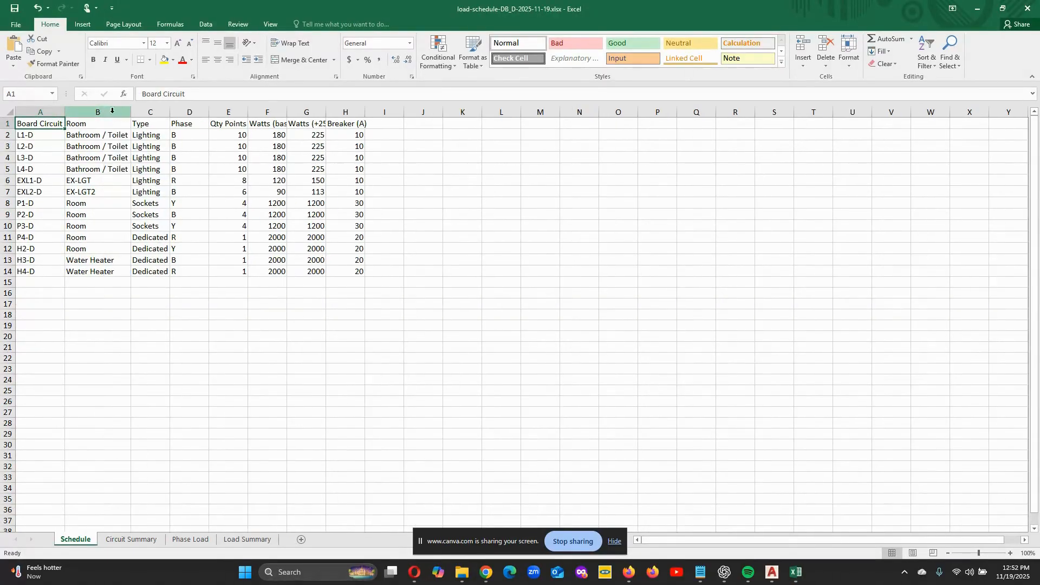
click(171, 112)
double_click(171, 113)
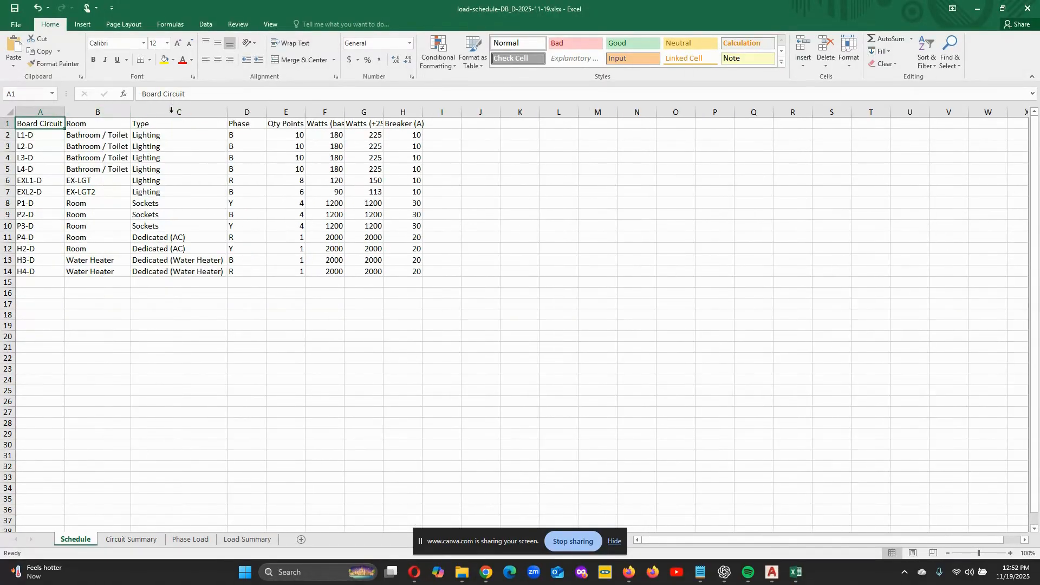
click(267, 111)
double_click(267, 111)
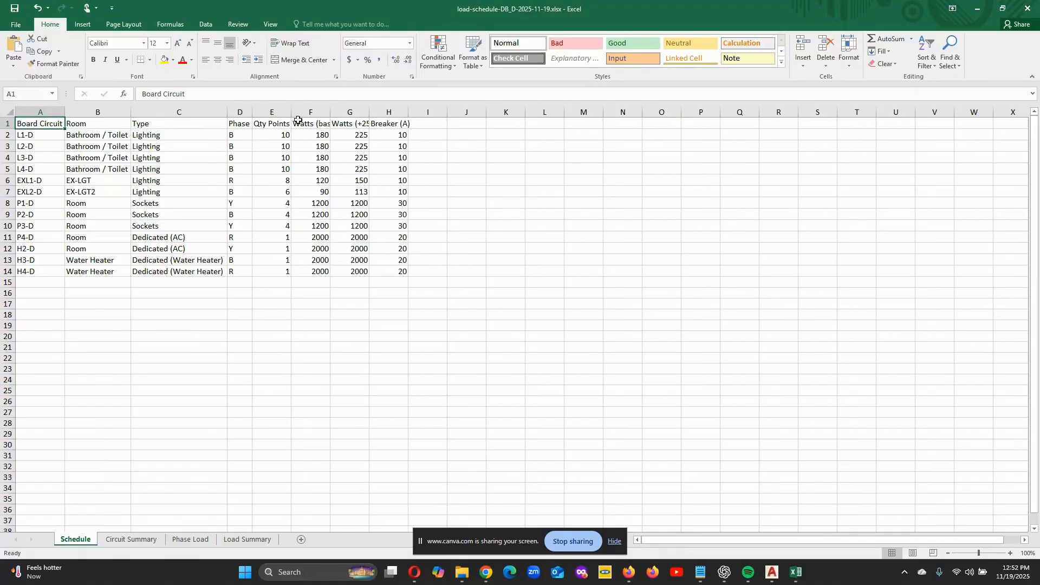
double_click(331, 112)
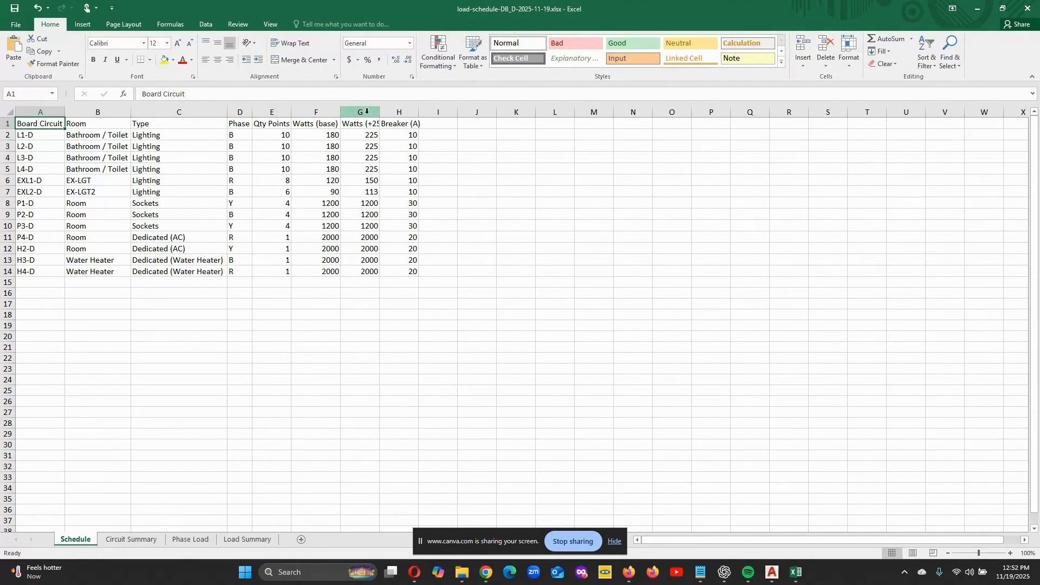
double_click(381, 111)
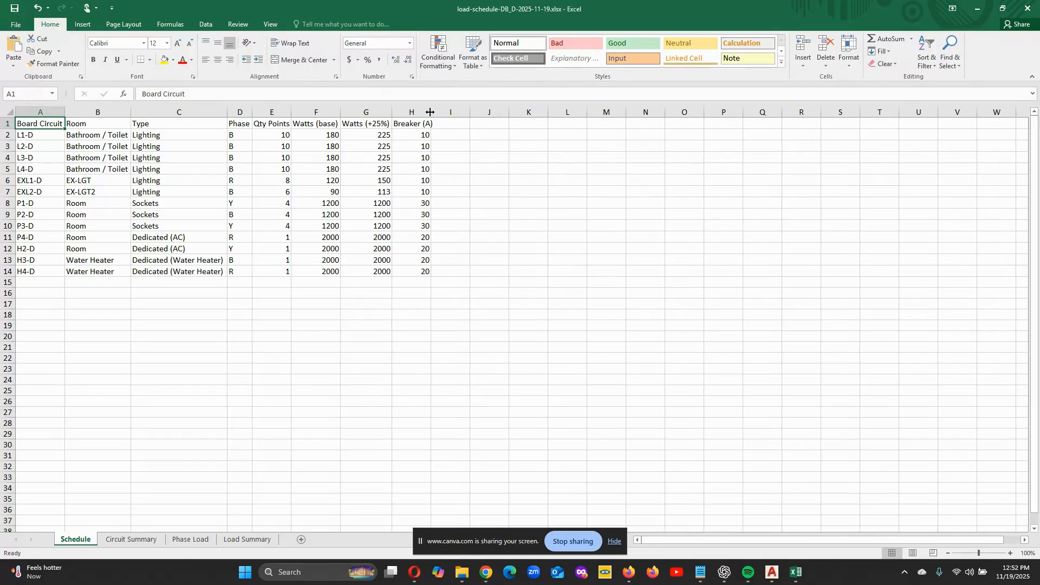
double_click(430, 112)
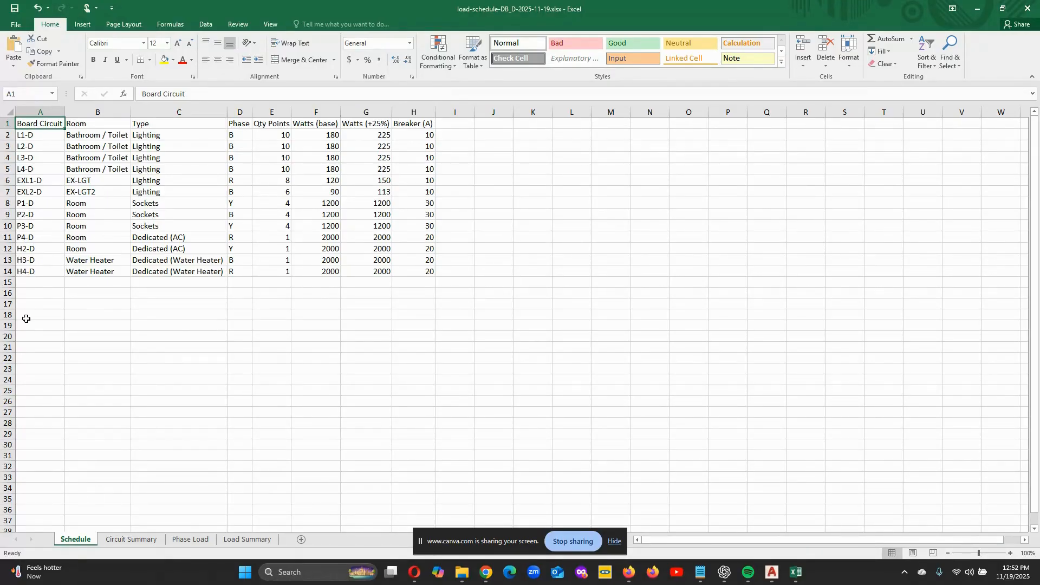
- Autofit the Circuit Summary sheet's Board Circuit and Phase columns and its columns from Y (W) to Breaker (A)
click(137, 544)
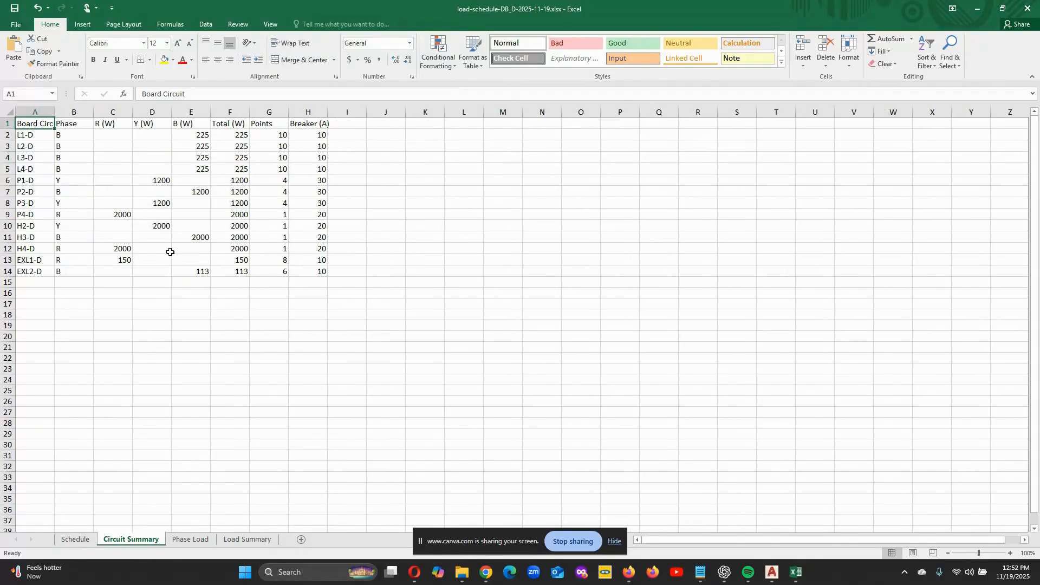
click(78, 540)
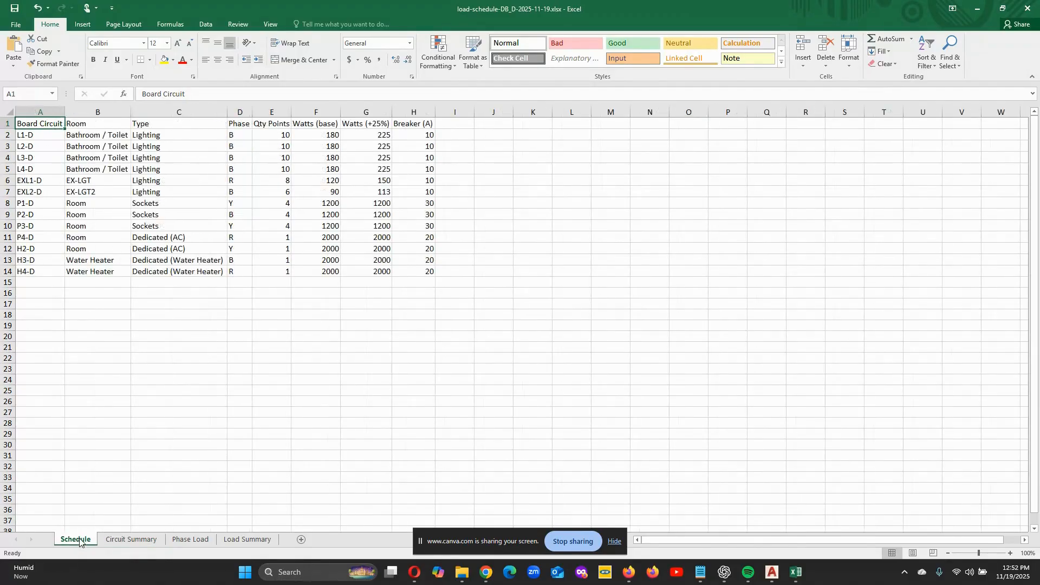
click(121, 540)
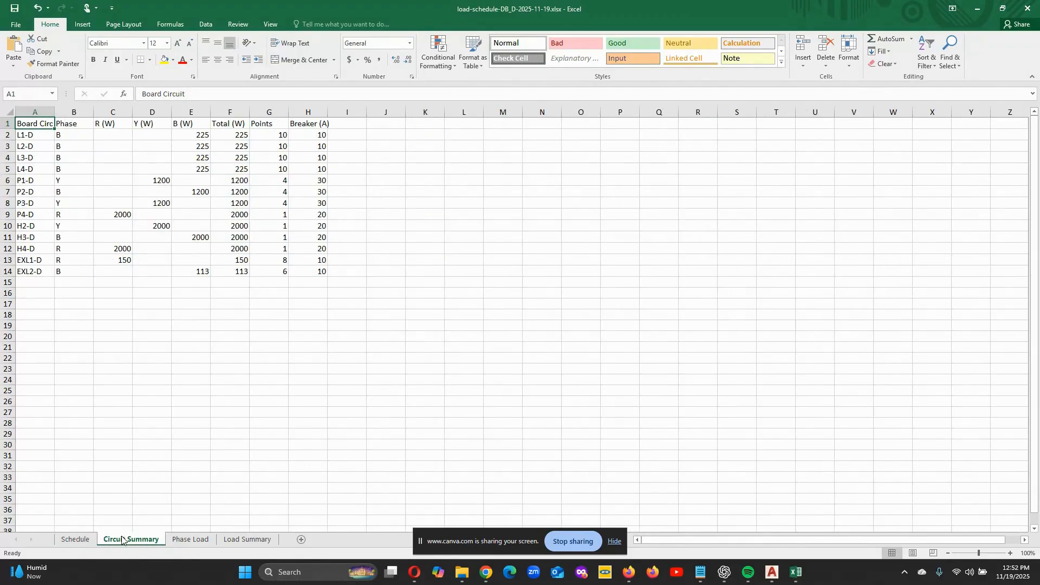
double_click(57, 111)
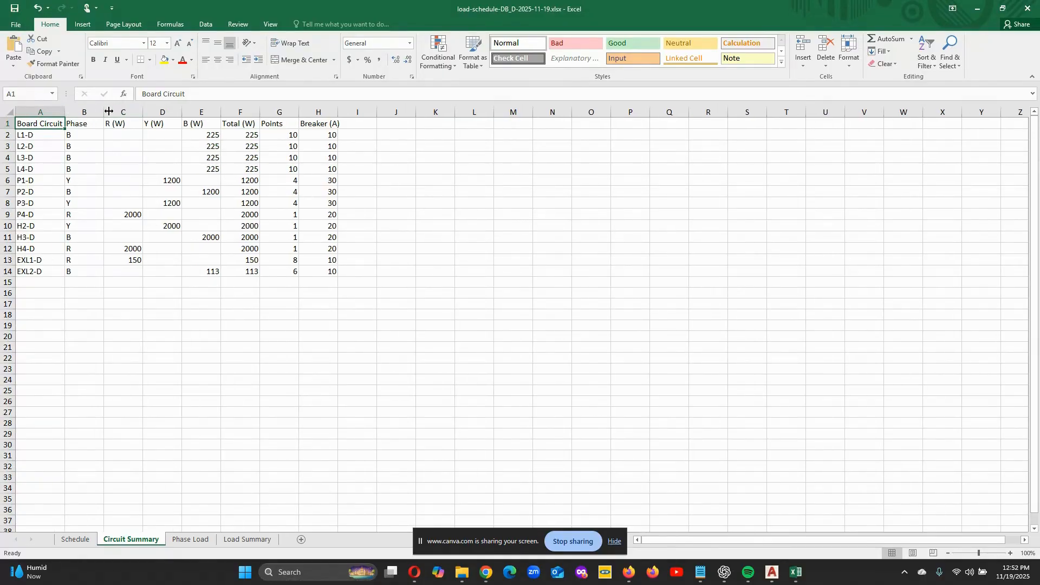
double_click(103, 112)
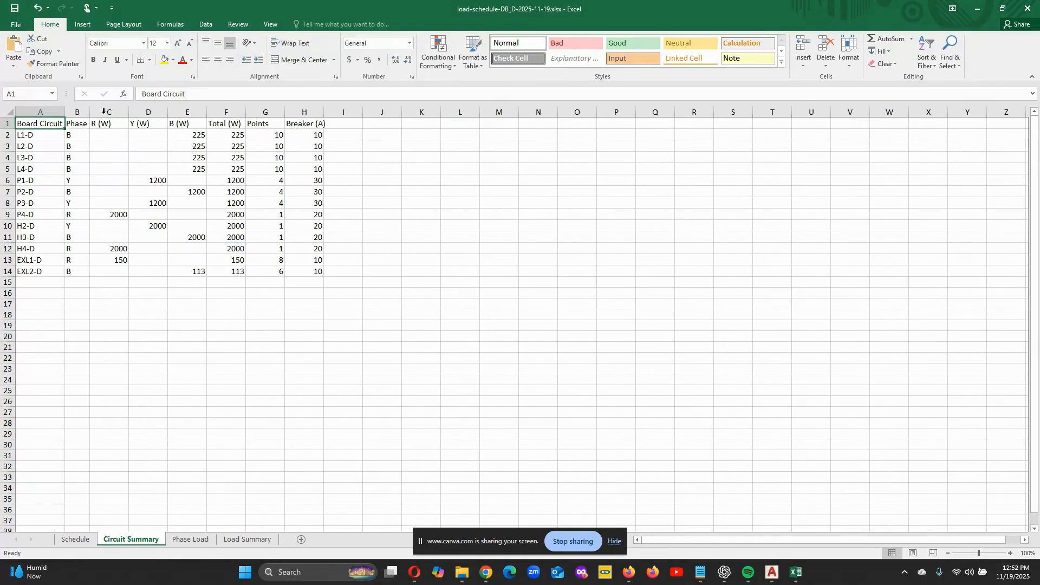
double_click(168, 112)
double_click(153, 114)
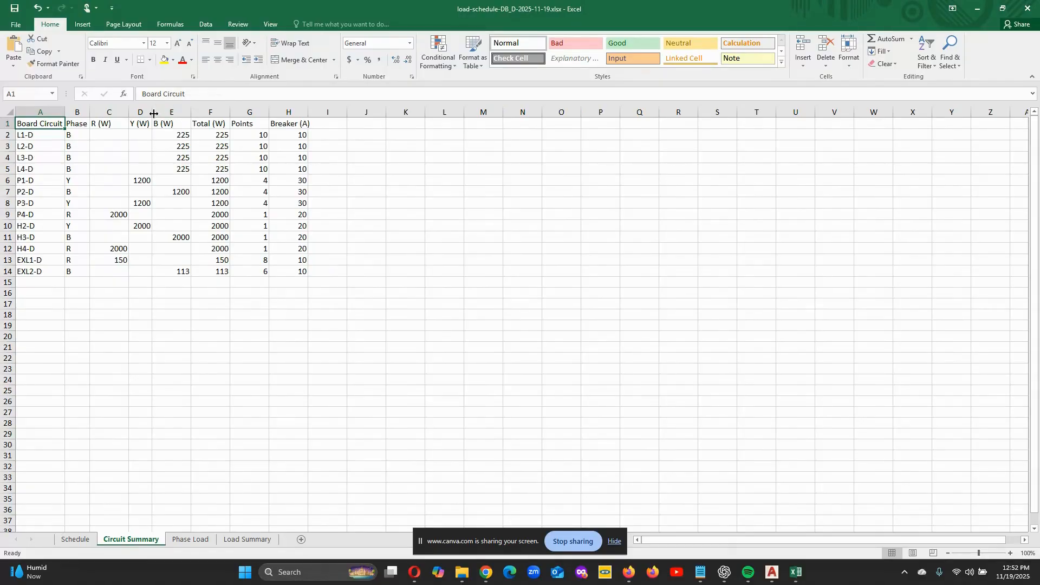
double_click(191, 111)
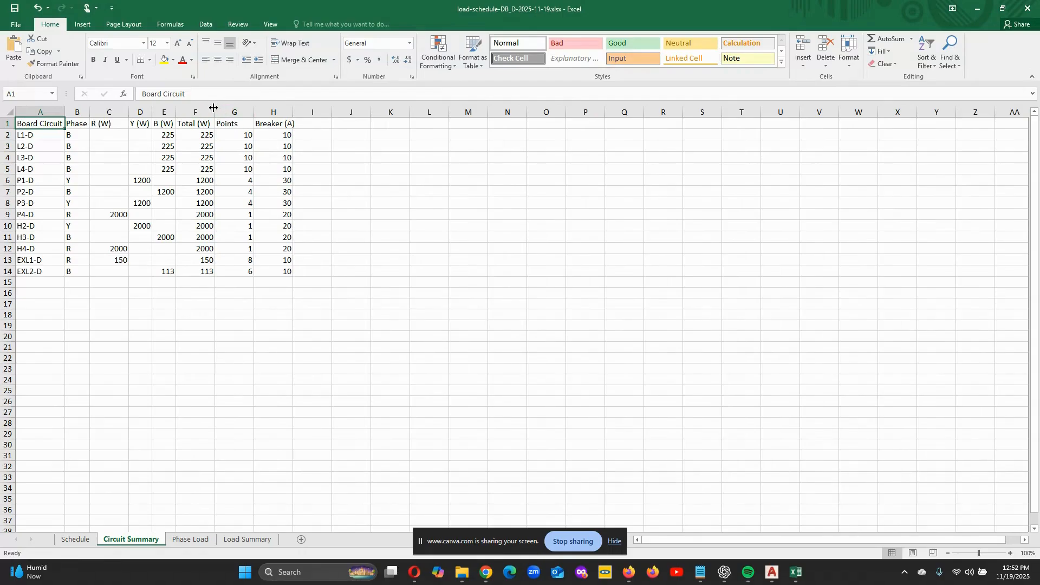
double_click(214, 111)
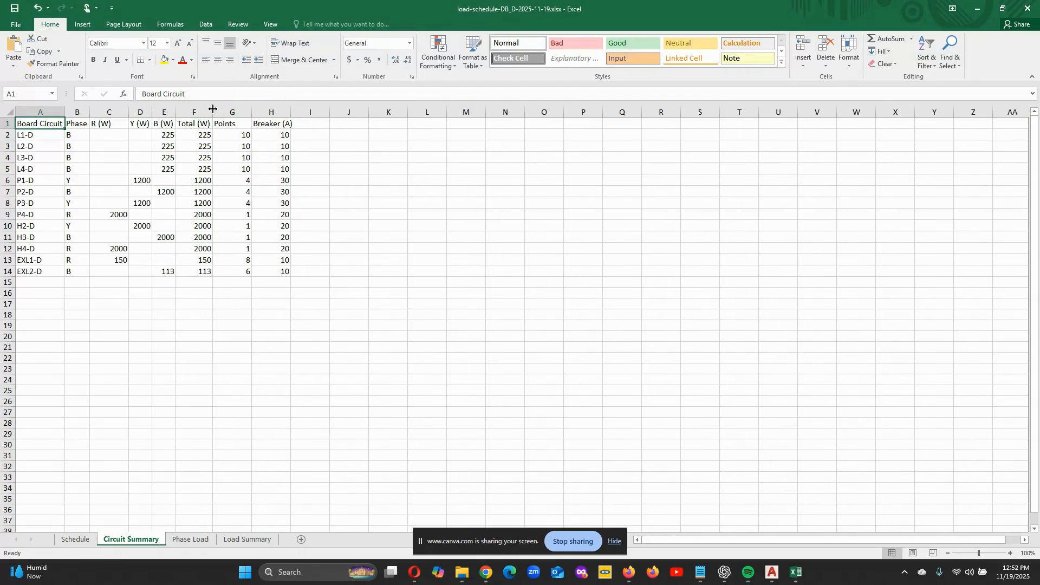
double_click(252, 112)
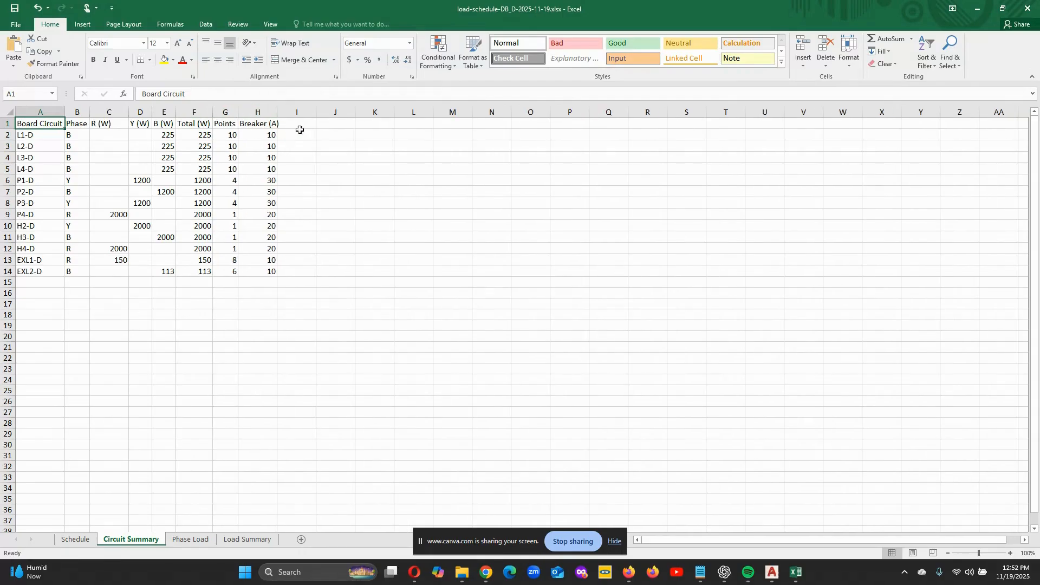
double_click(277, 112)
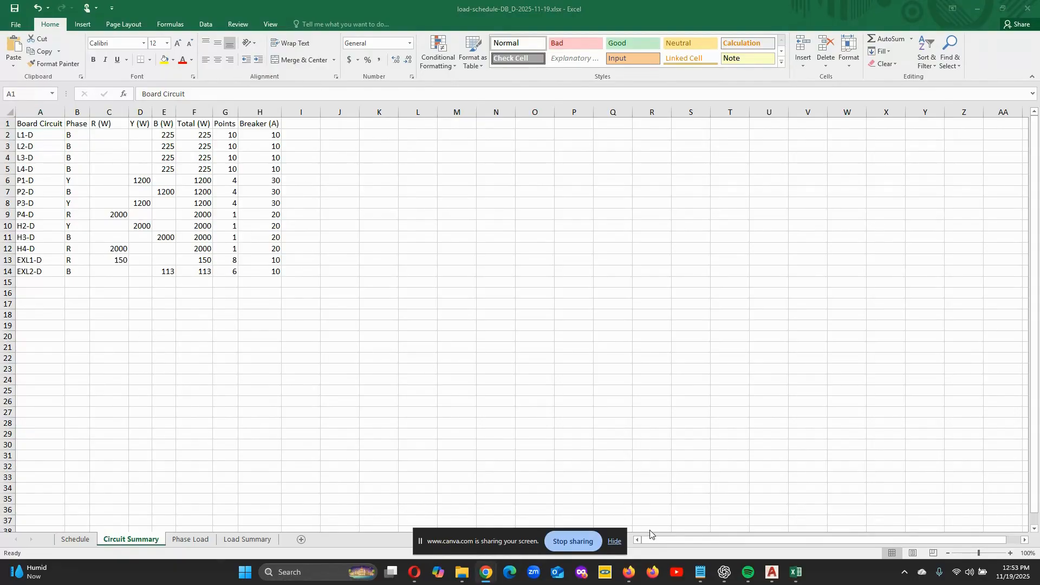
- Autofit the Phase and Watts (+25%) columns on the Phase Load sheet
click(179, 538)
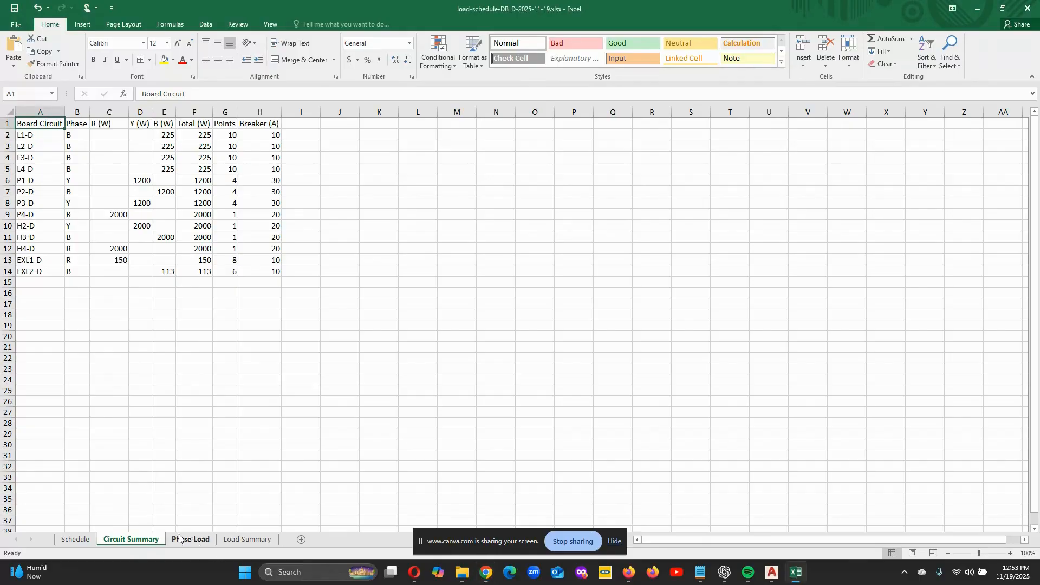
click(186, 538)
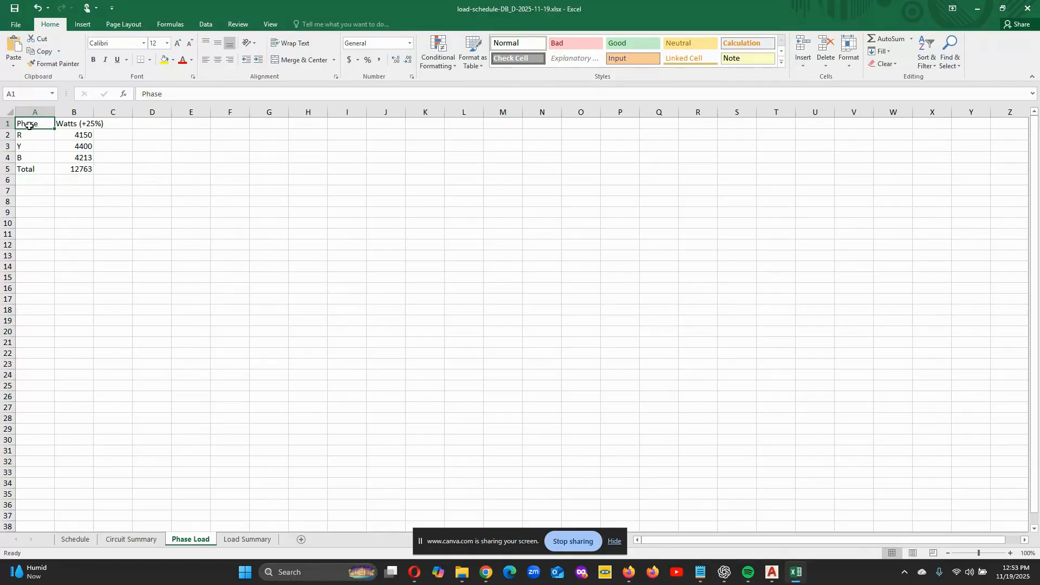
double_click(56, 111)
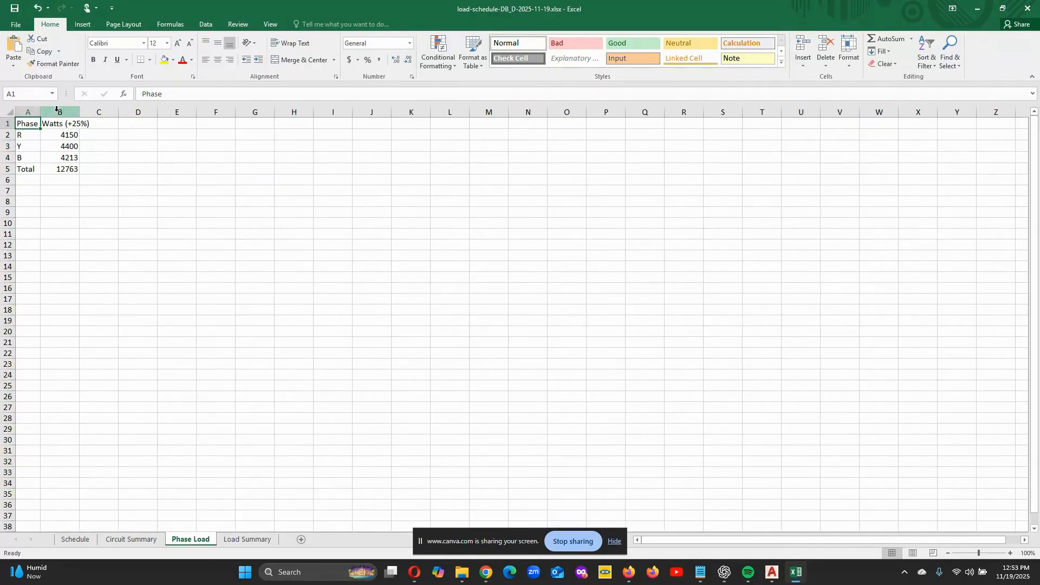
double_click(81, 112)
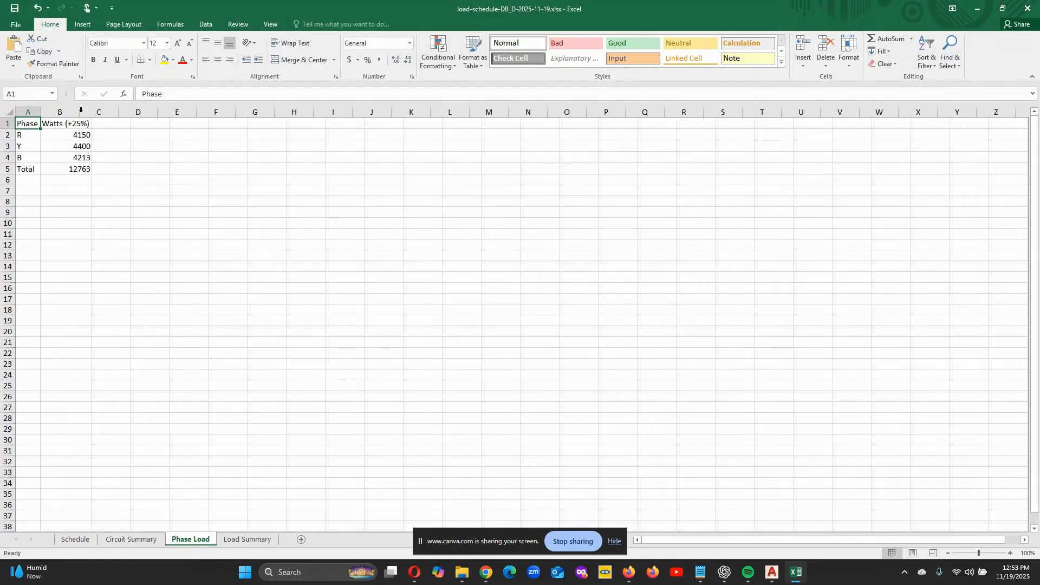
- Autofit all Load Summary sheet columns from Total Connected Load (kW) to Demand Factor to show their full headings
click(247, 539)
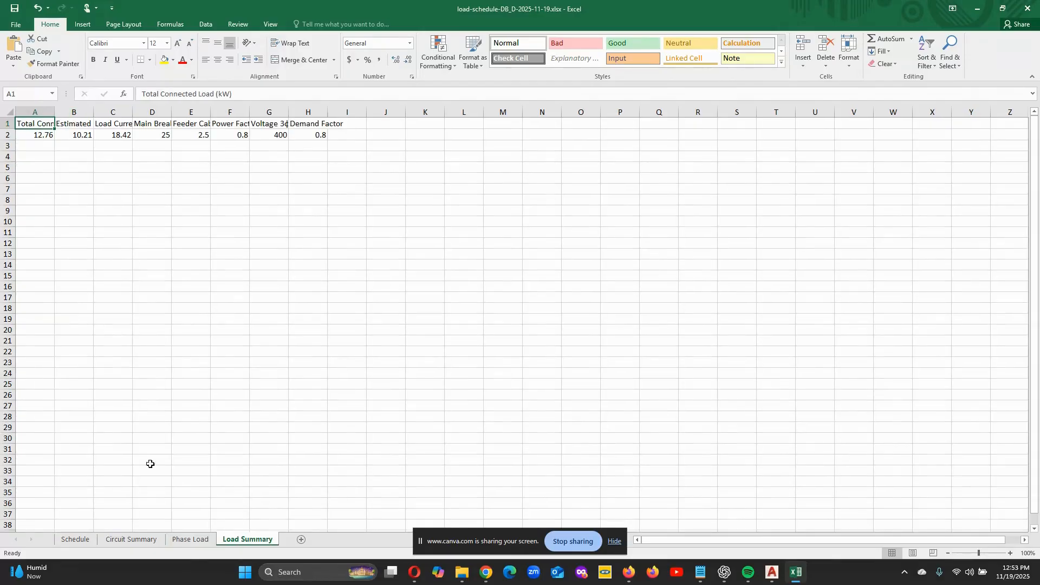
double_click(54, 114)
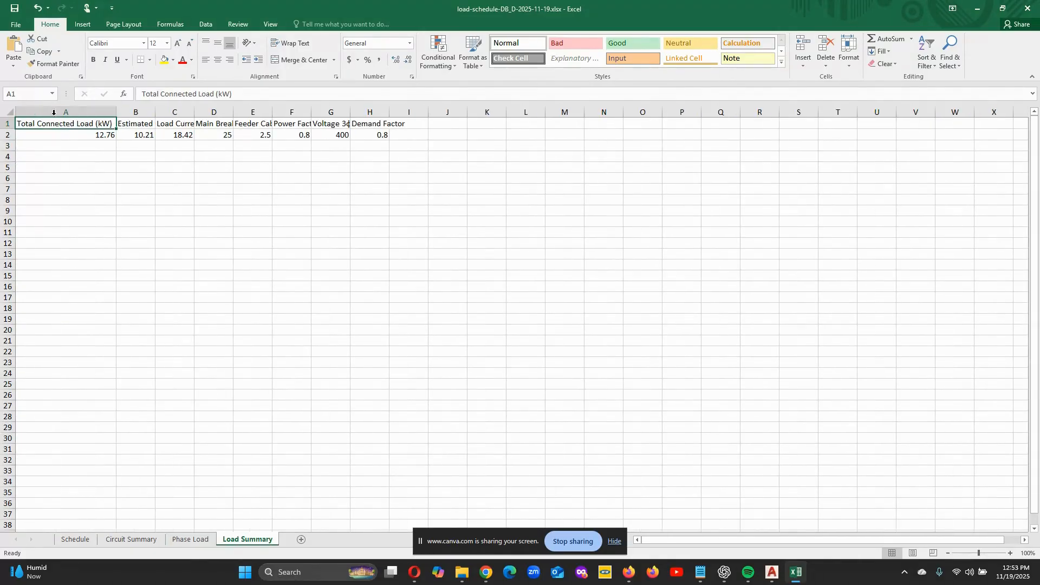
double_click(156, 112)
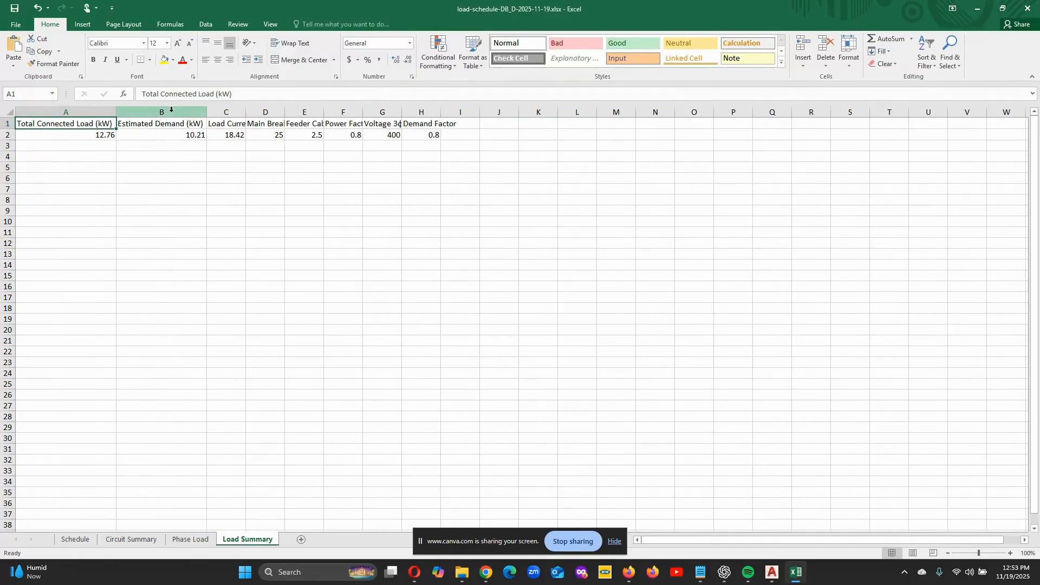
double_click(246, 110)
double_click(317, 112)
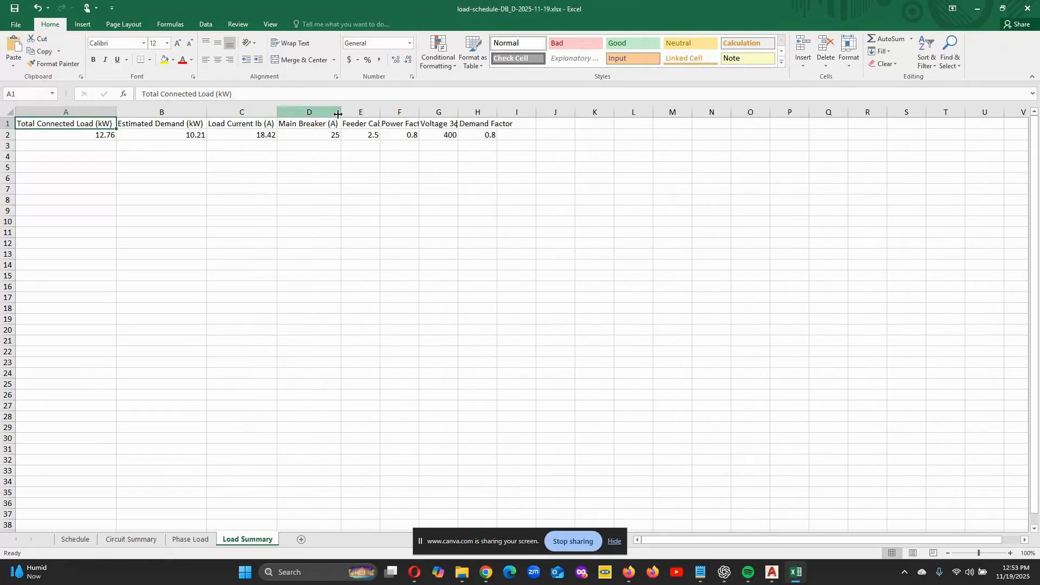
double_click(380, 112)
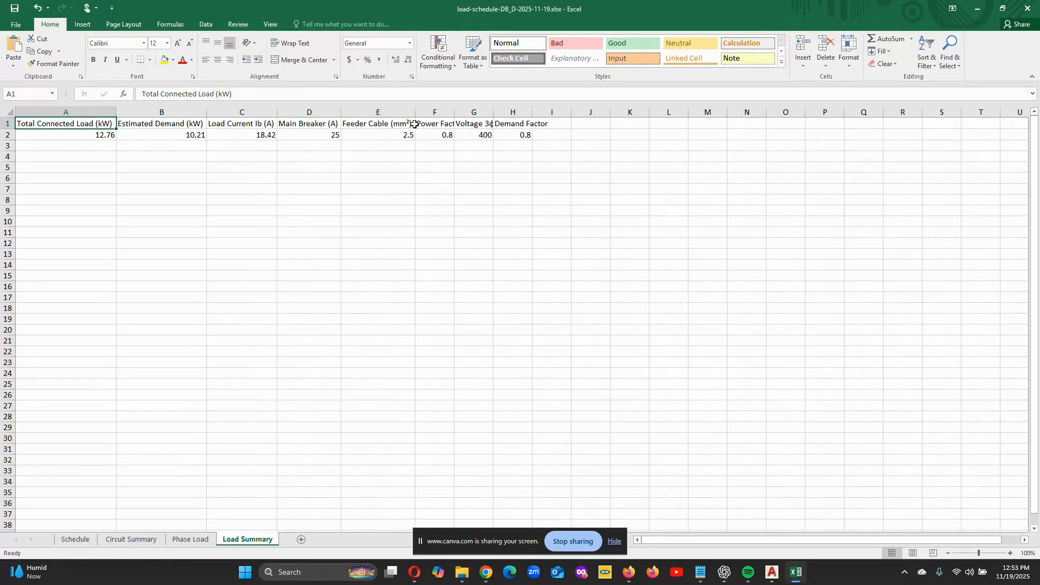
double_click(454, 111)
double_click(503, 112)
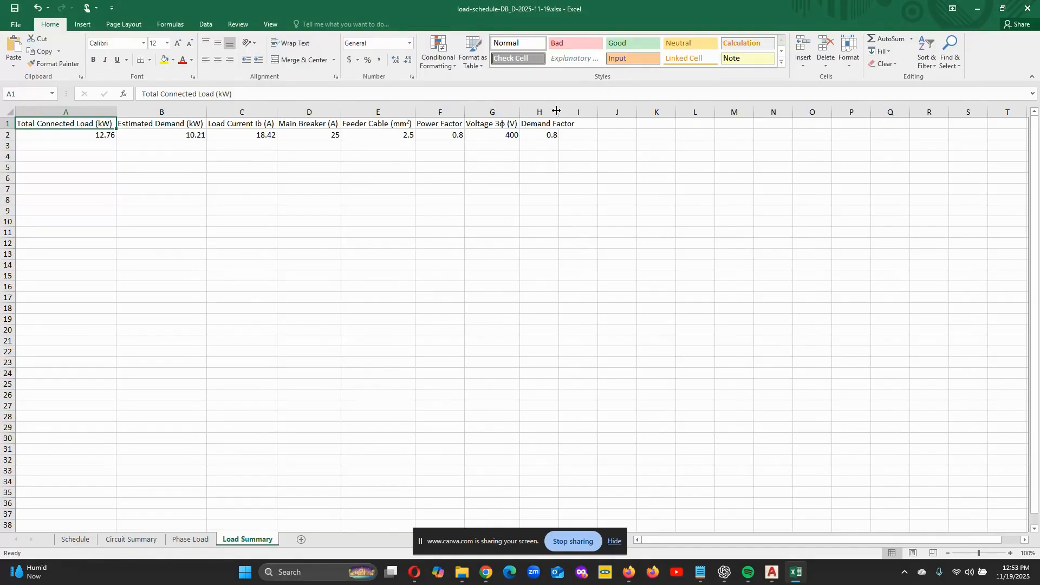
double_click(556, 111)
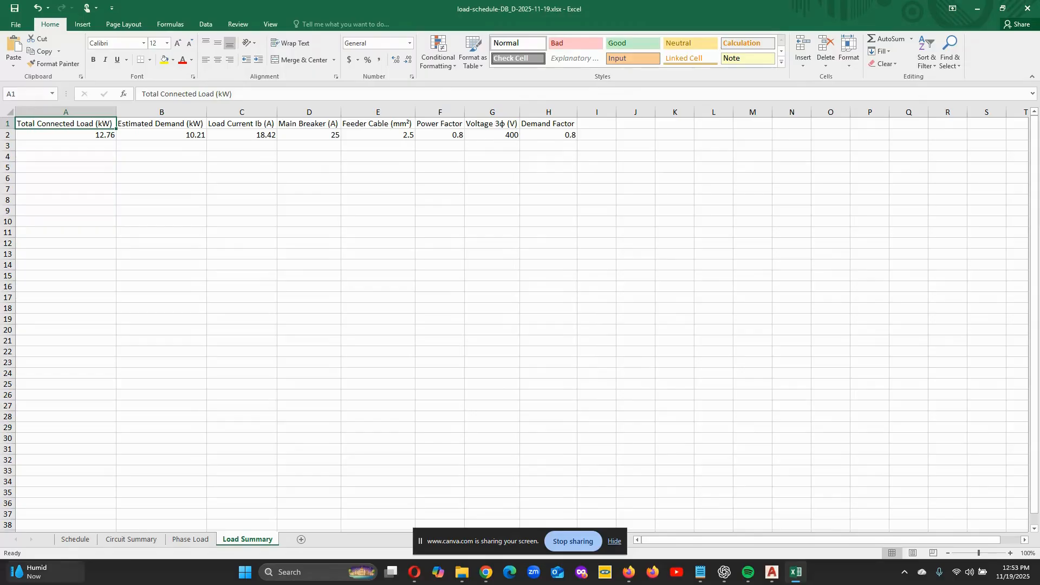
- Look over the Schedule and Circuit Summary sheets again, ending on the Schedule sheet
click(76, 540)
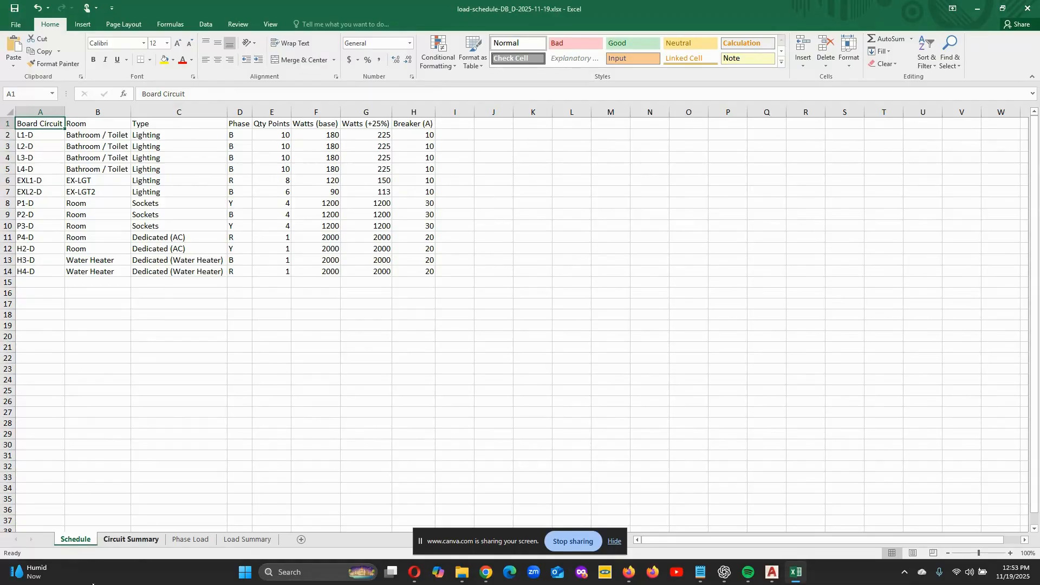
click(125, 540)
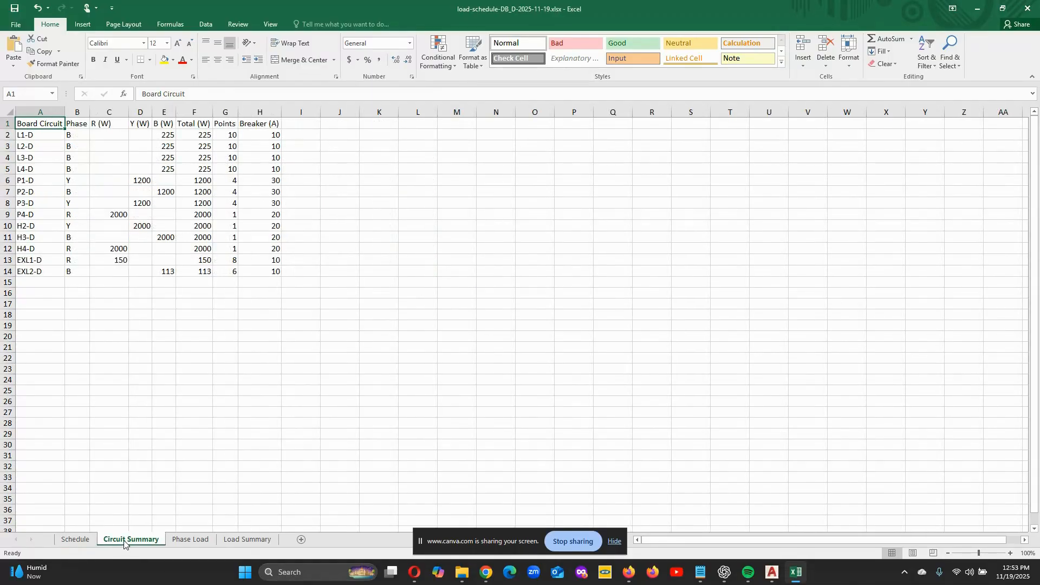
click(76, 539)
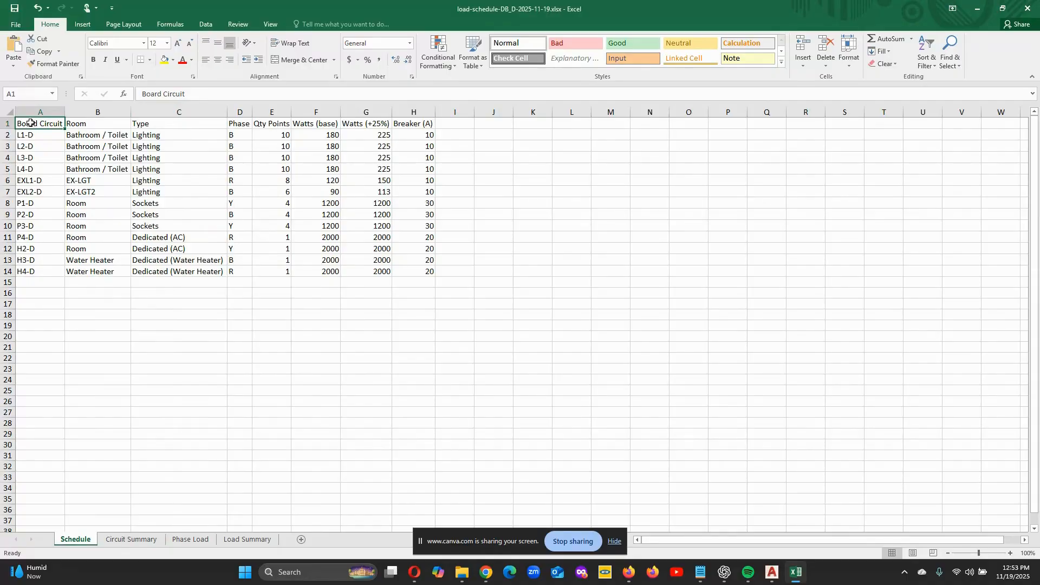
- Copy cells A1:I16 of the Schedule sheet and switch to the Elec-Temp.dwt drawing in AutoCAD
drag(30, 123, 437, 288)
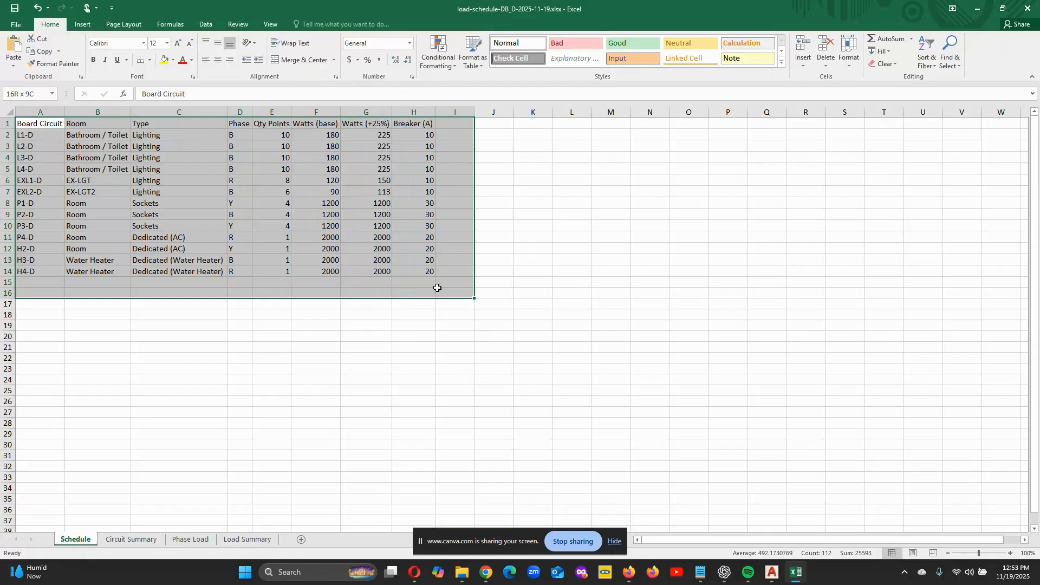
right_click(182, 190)
click(204, 211)
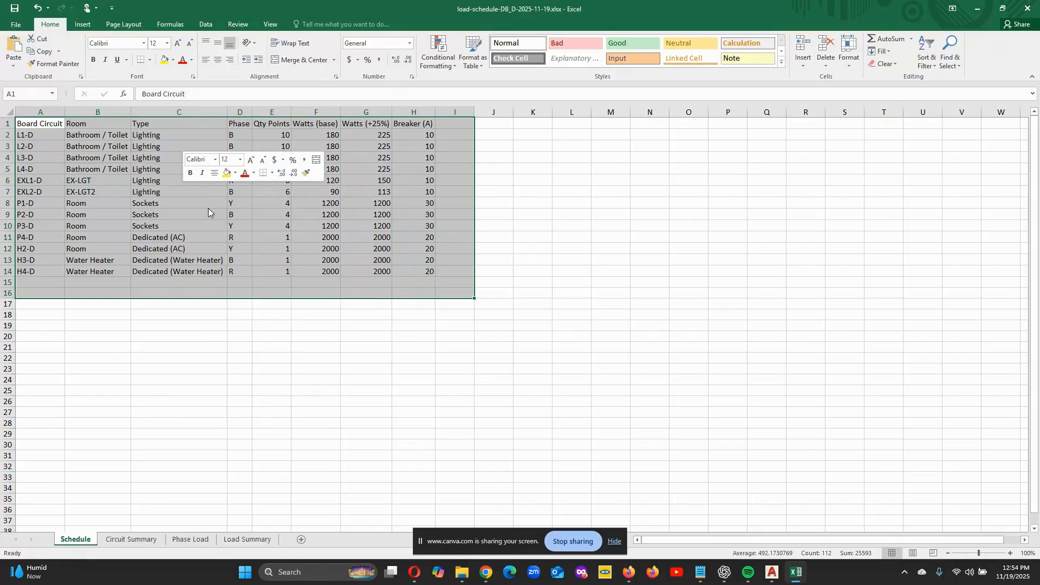
click(772, 572)
scroll(248, 286, down, 5)
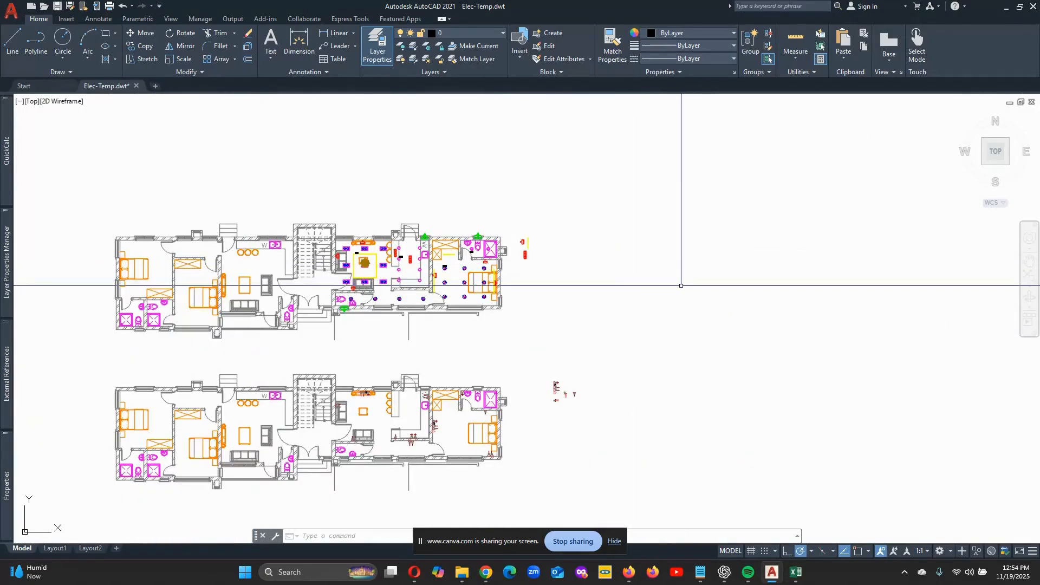
scroll(681, 285, up, 2)
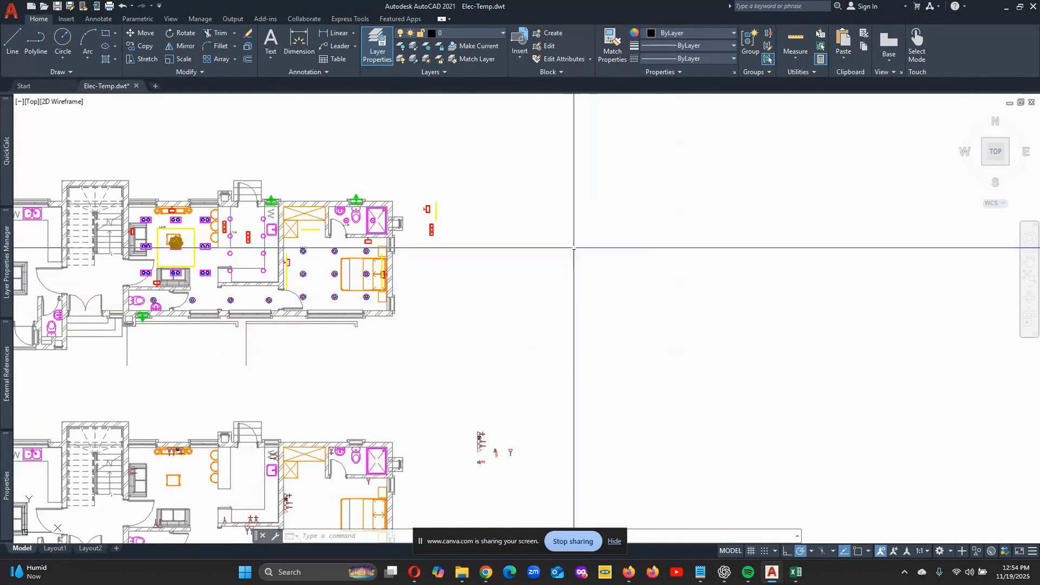
- Paste the copied schedule with Paste Special as an Image Entity in an empty area of the drawing, unrotated
click(844, 60)
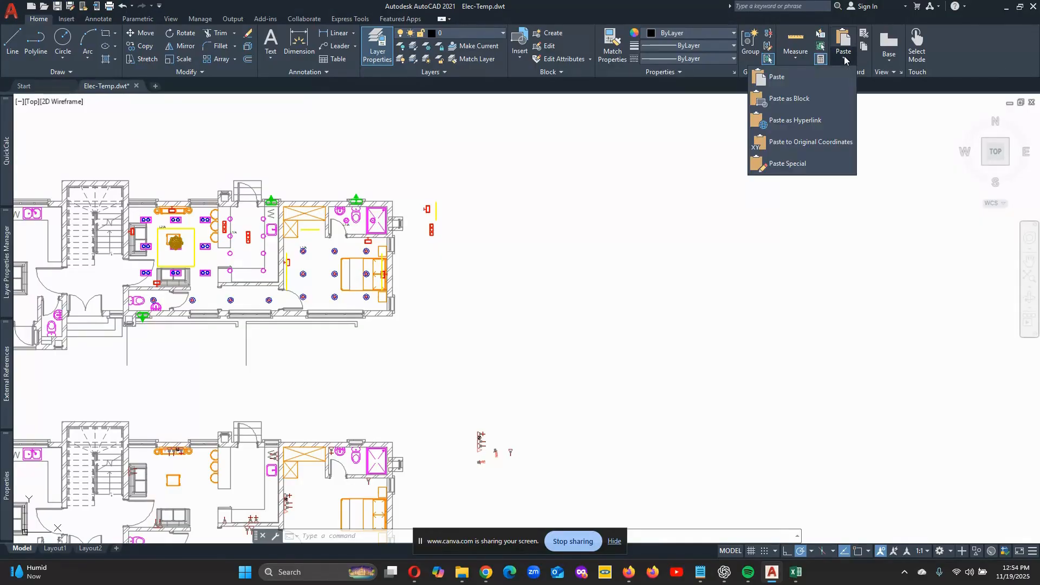
click(788, 163)
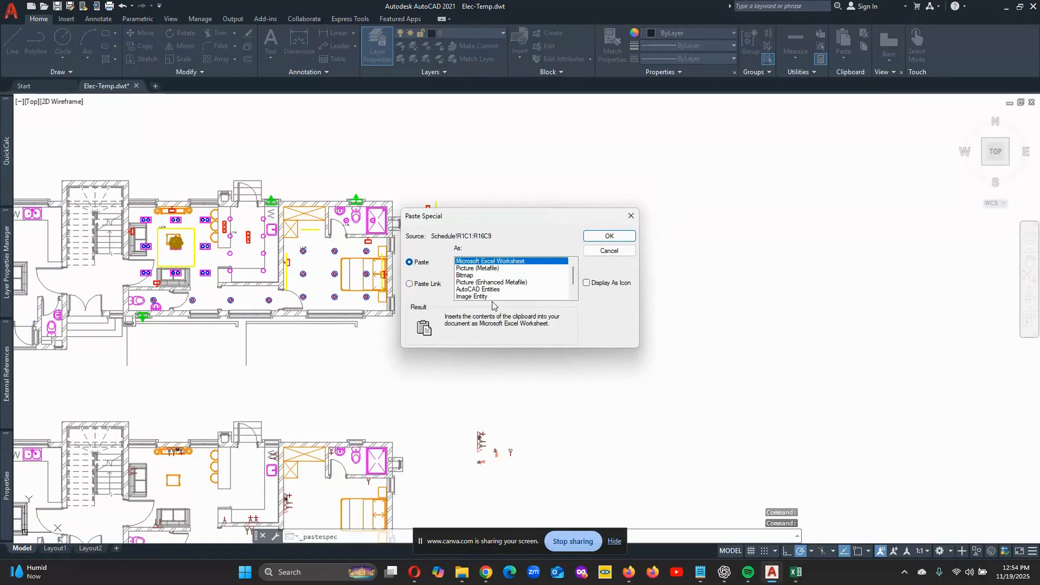
click(493, 297)
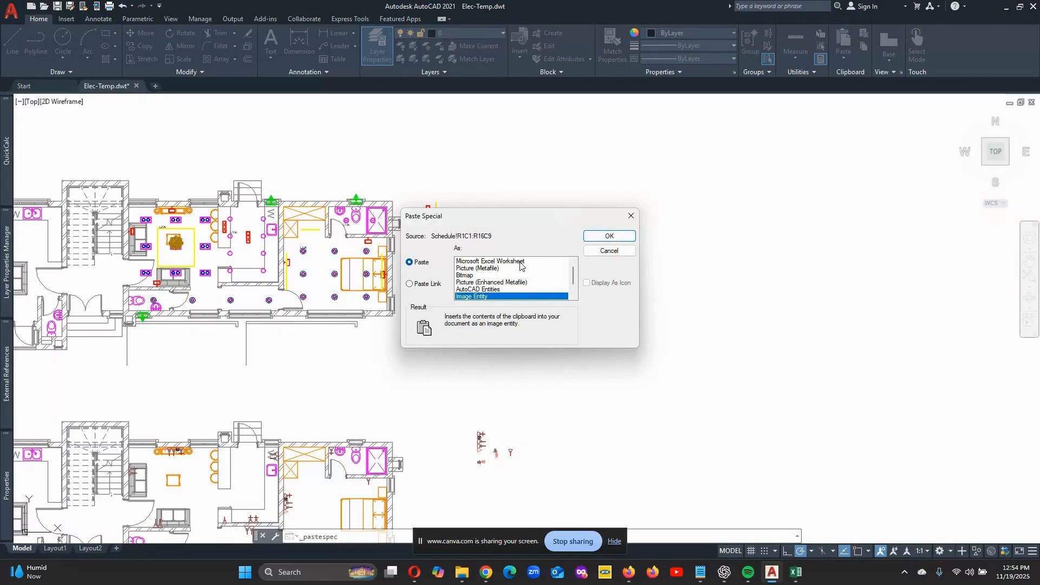
click(608, 236)
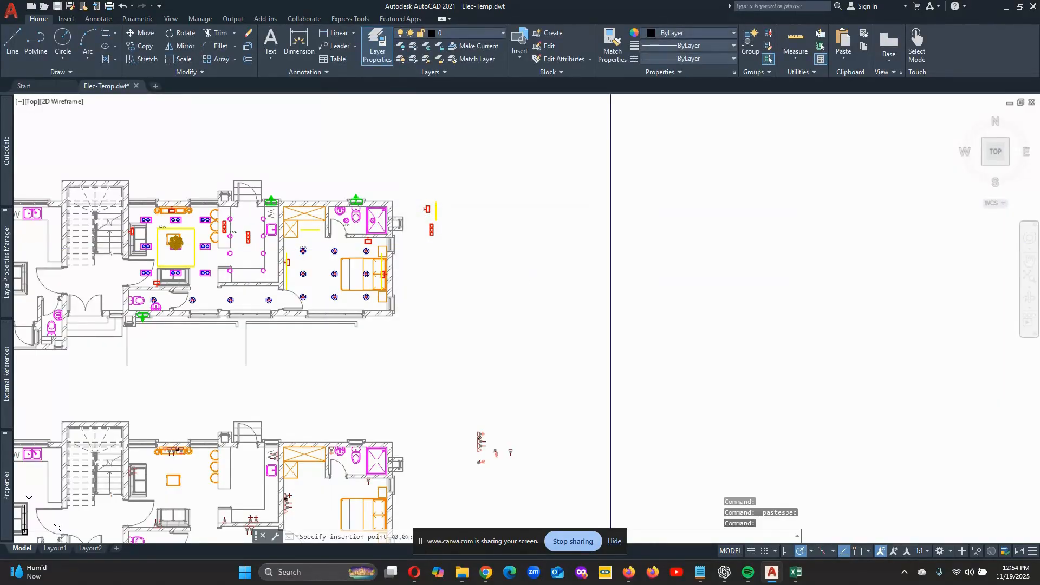
click(571, 277)
scroll(569, 275, up, 12)
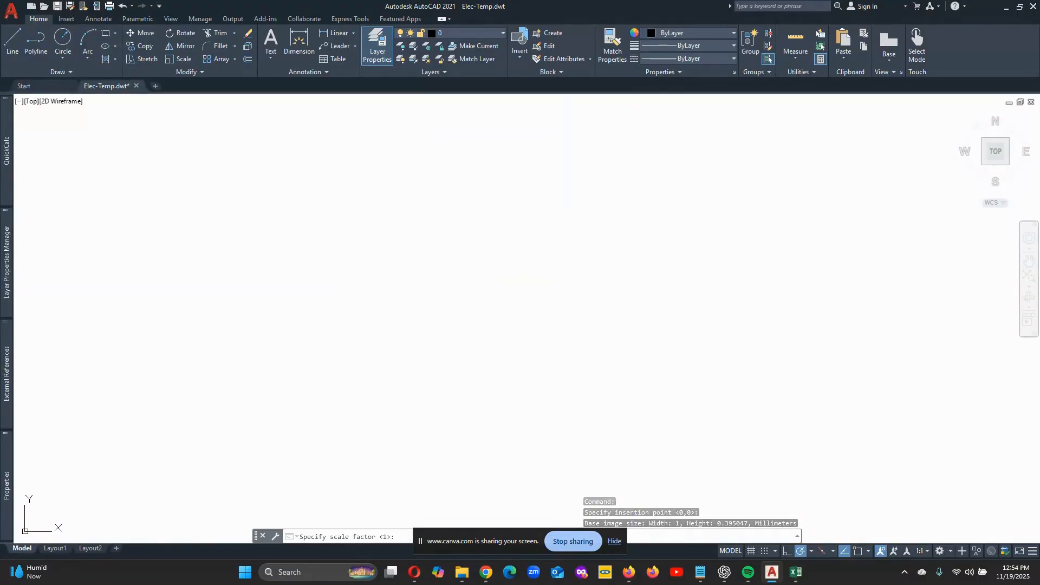
click(633, 291)
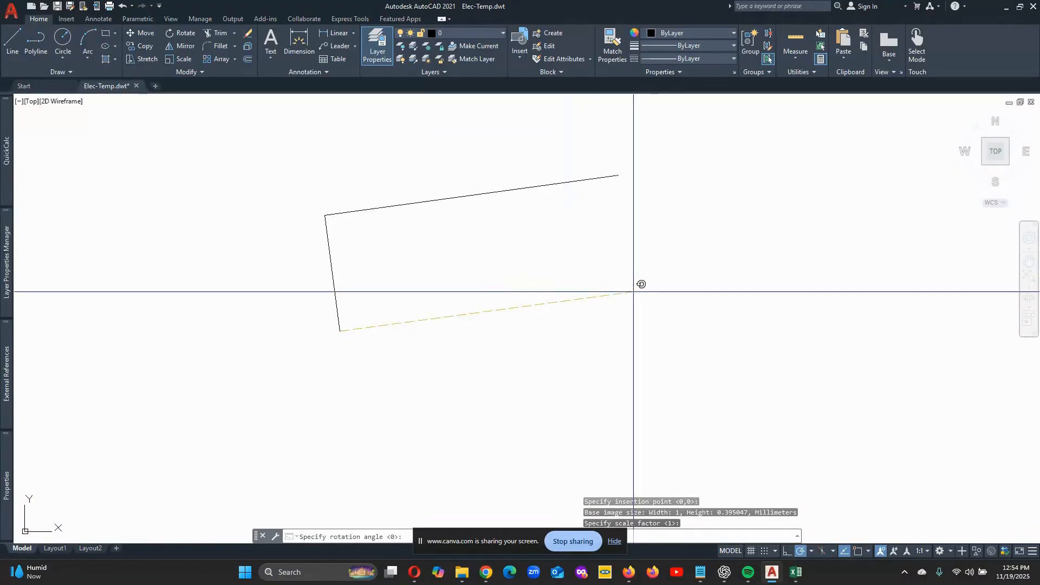
click(627, 331)
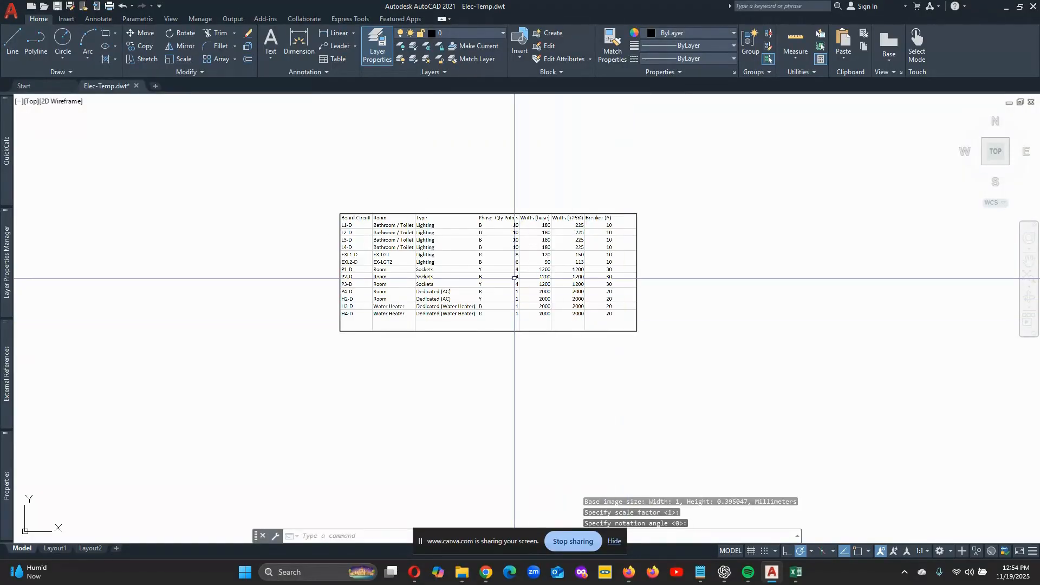
scroll(515, 278, up, 2)
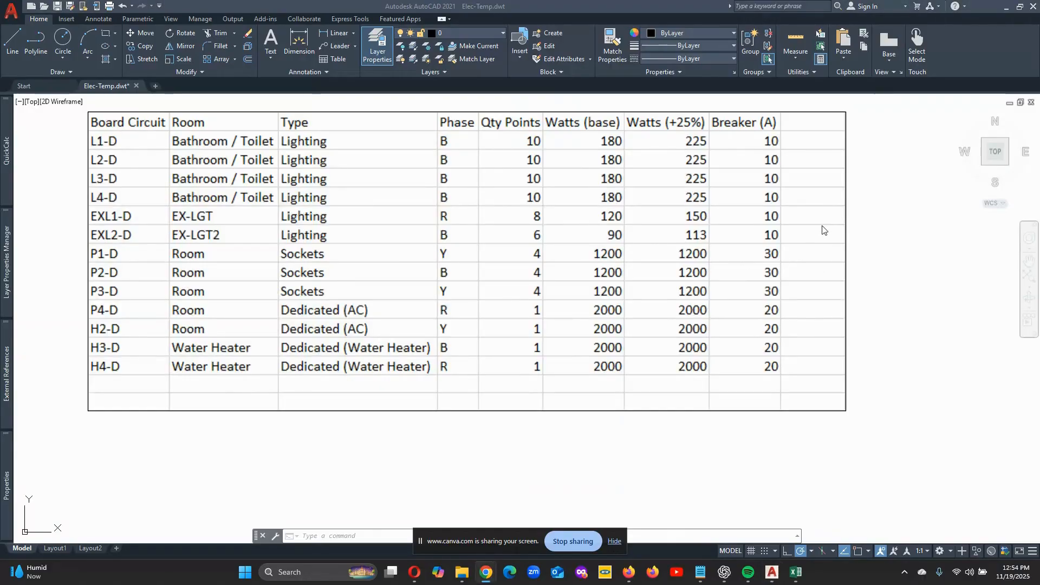
- Paste the copied schedule again with Paste Special as AutoCAD Entities, placing the table directly to the right of the image
click(823, 230)
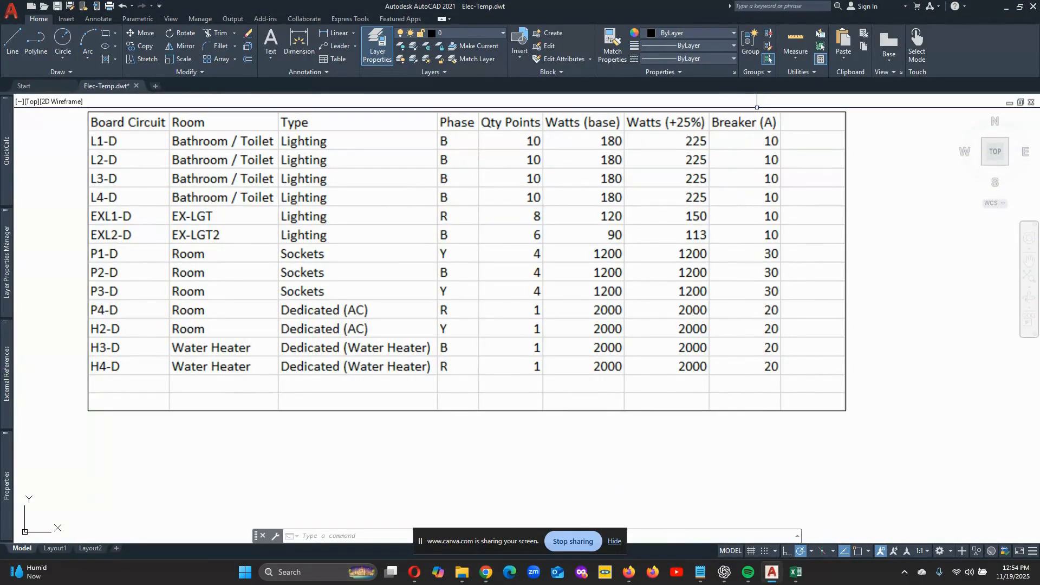
scroll(484, 314, down, 2)
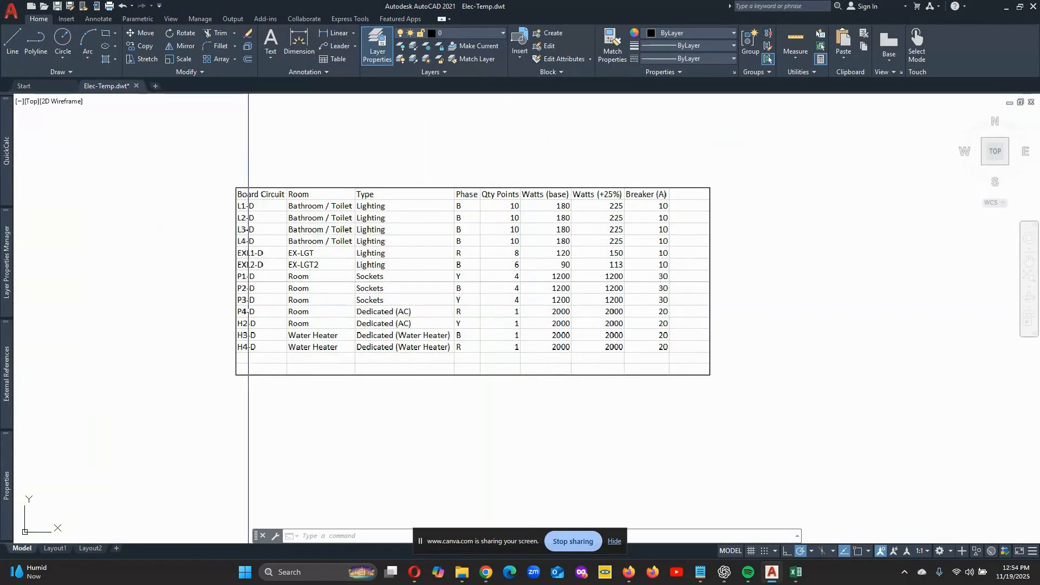
scroll(248, 298, up, 1)
scroll(278, 220, down, 1)
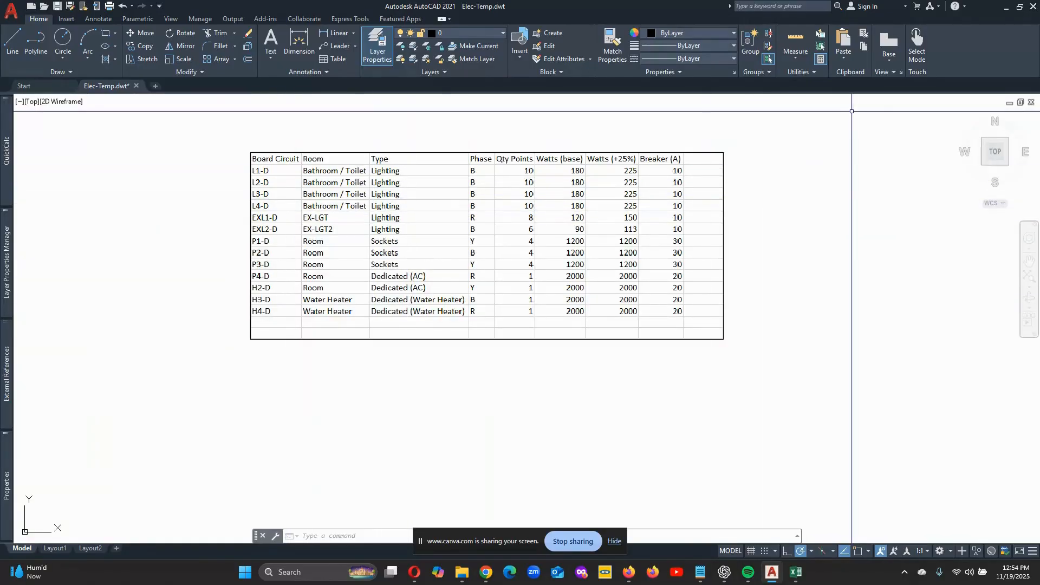
click(844, 56)
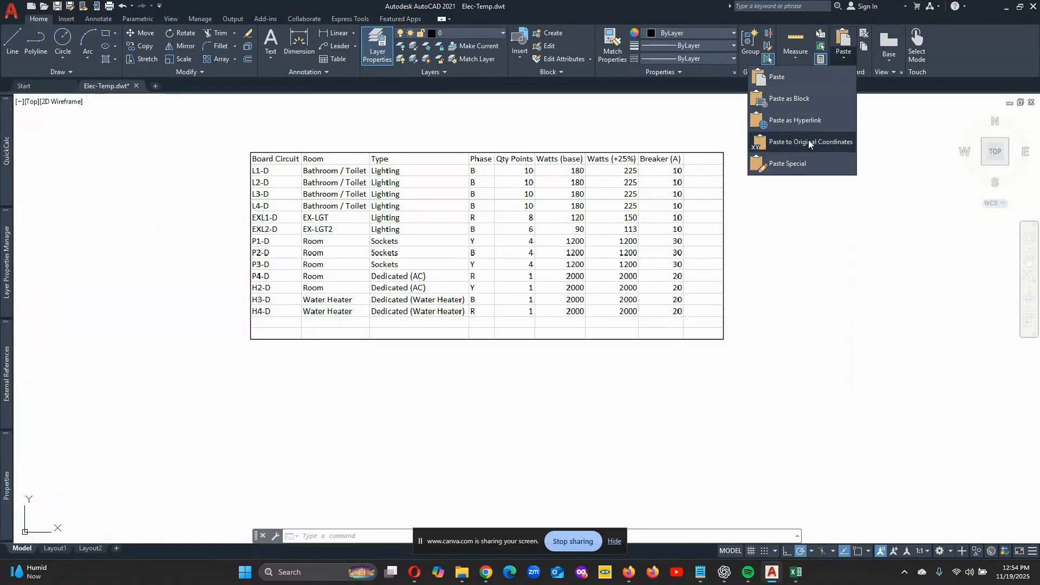
click(788, 163)
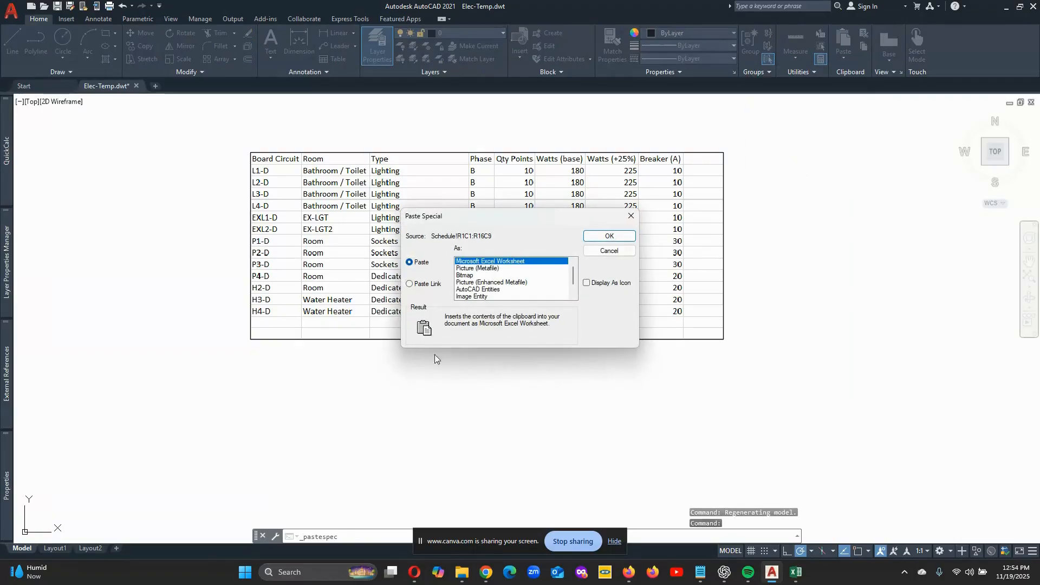
click(473, 297)
click(479, 290)
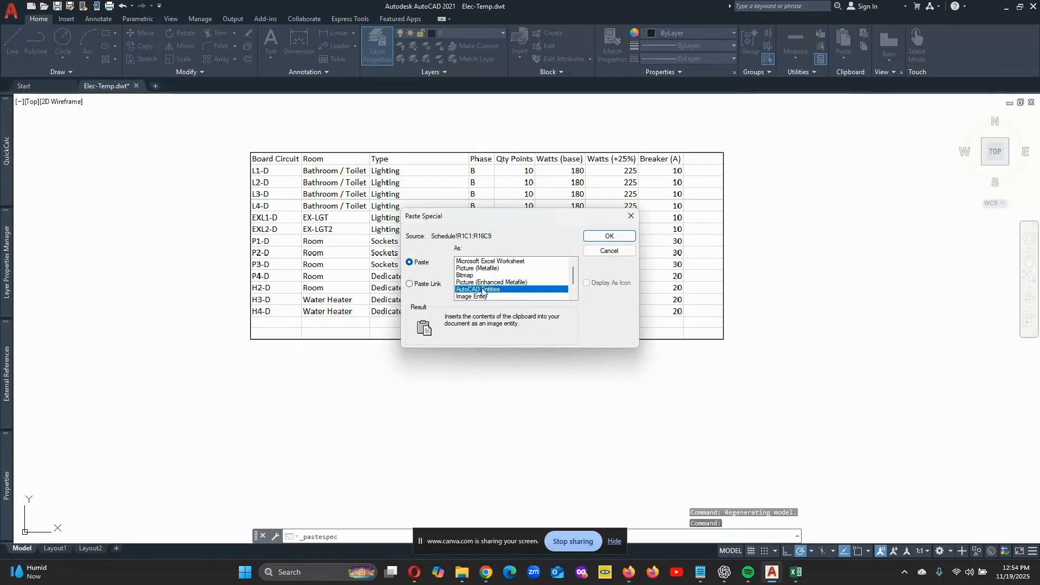
click(607, 236)
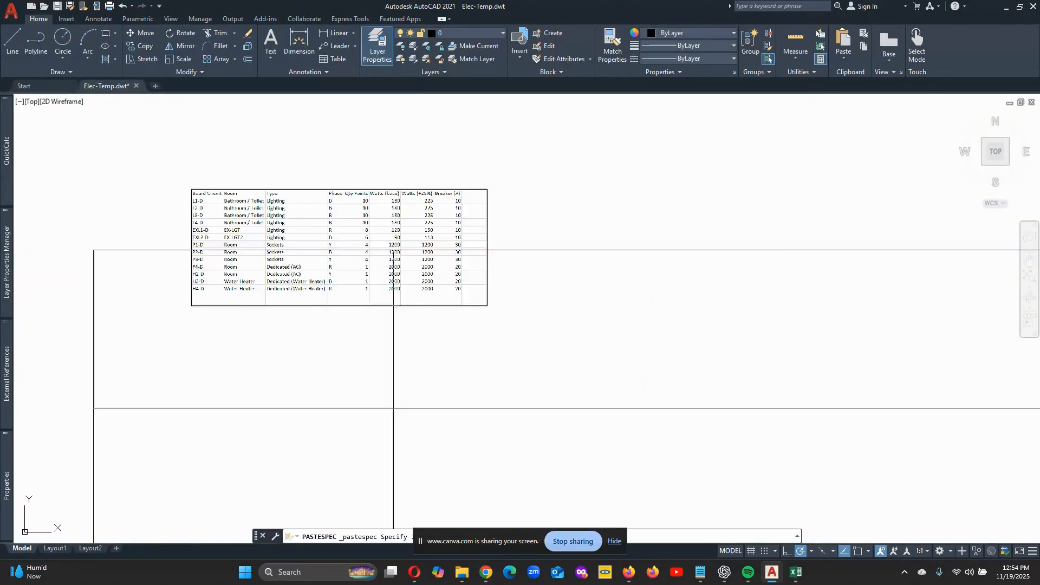
click(523, 186)
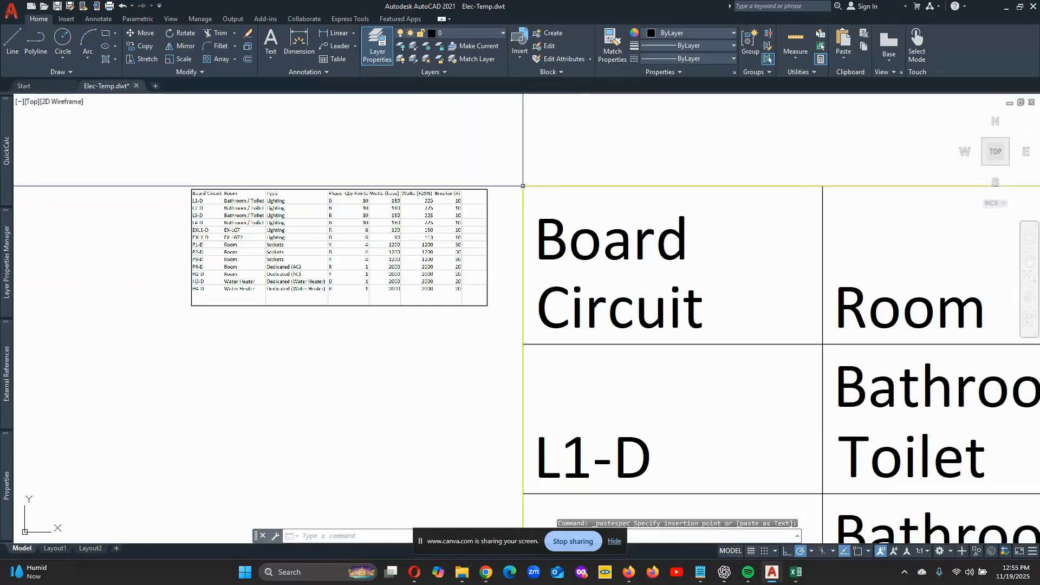
- Erase the small schedule image beside the pasted table
scroll(346, 200, down, 10)
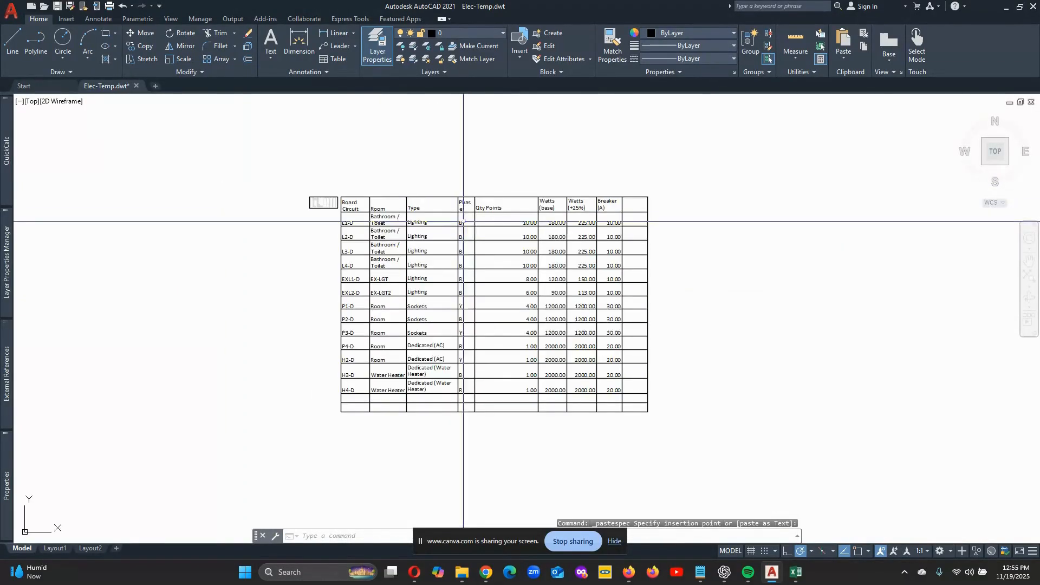
scroll(769, 330, down, 6)
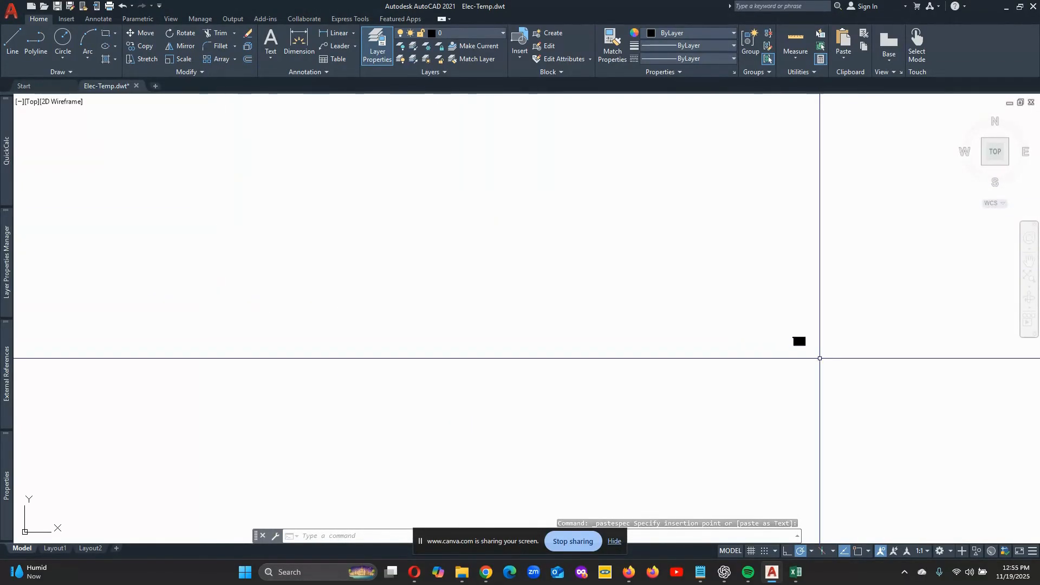
scroll(715, 290, up, 5)
scroll(801, 369, up, 4)
scroll(626, 317, down, 3)
scroll(599, 336, up, 5)
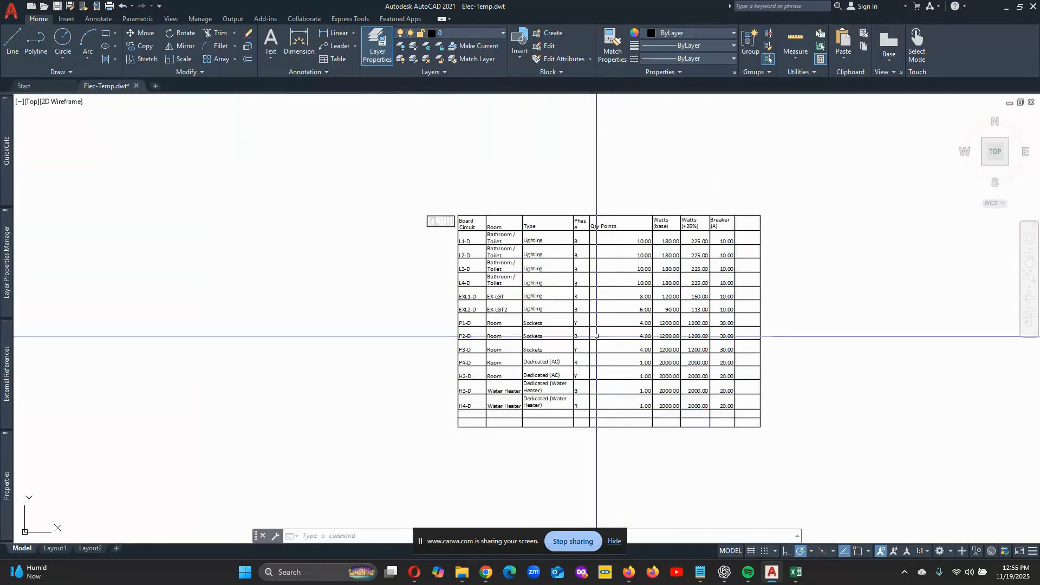
click(248, 33)
click(437, 361)
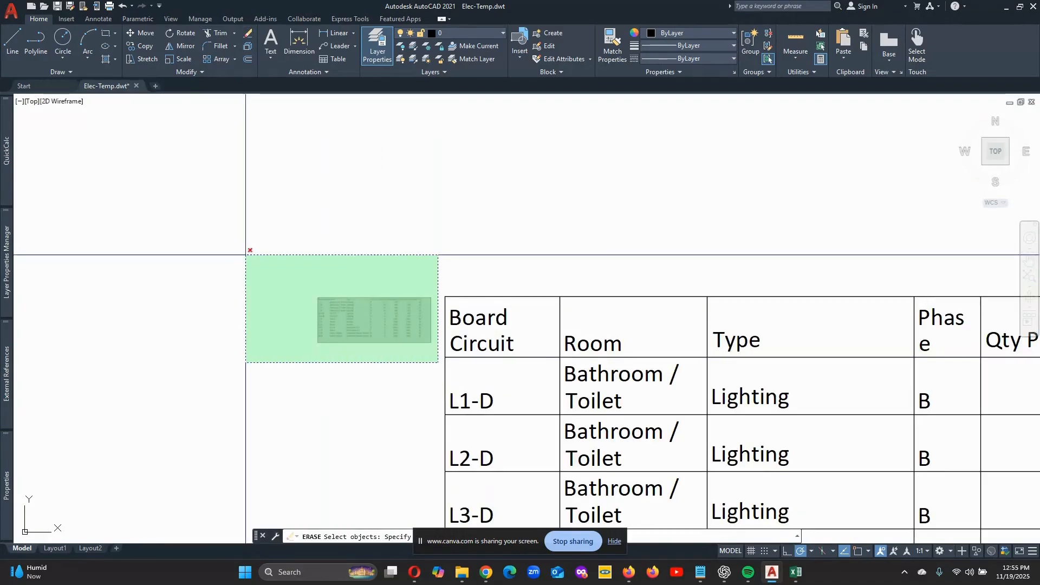
click(248, 248)
- Examine the layout and text of the pasted load schedule table up close and from a distance
scroll(318, 150, down, 5)
scroll(317, 149, down, 4)
scroll(366, 169, up, 4)
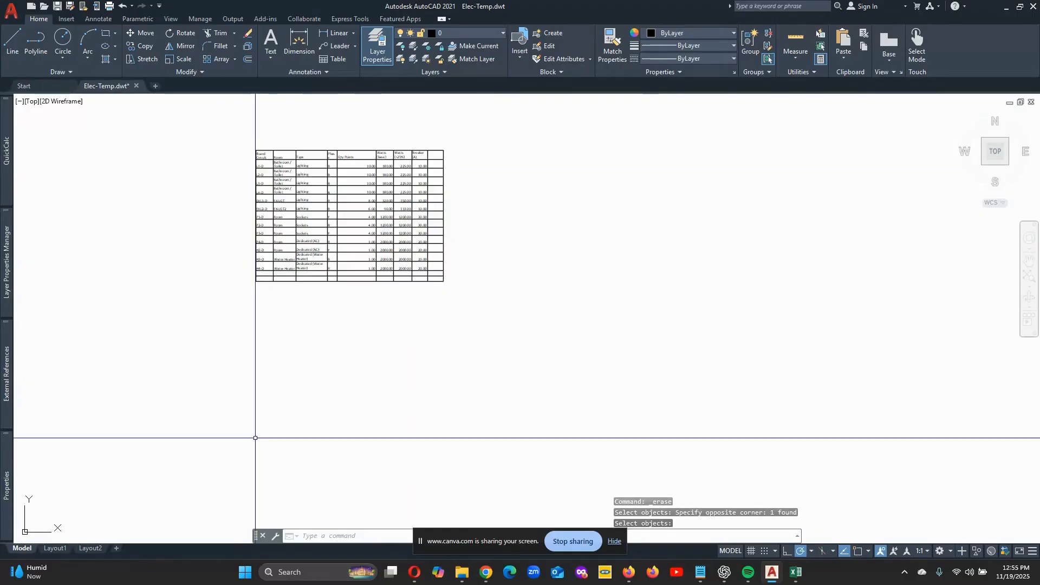
scroll(214, 139, up, 2)
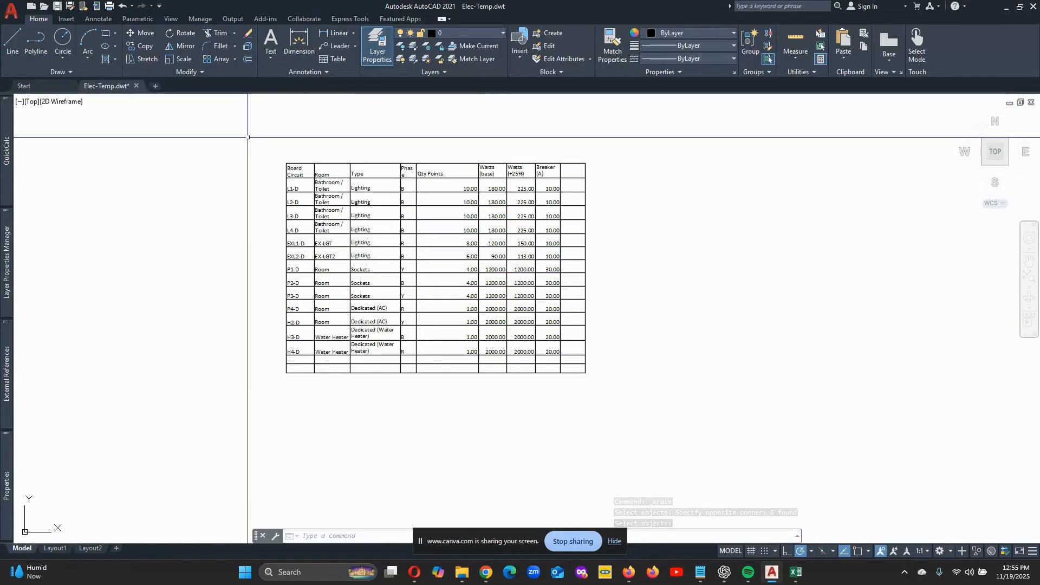
scroll(608, 295, down, 6)
scroll(614, 301, up, 2)
scroll(546, 288, up, 5)
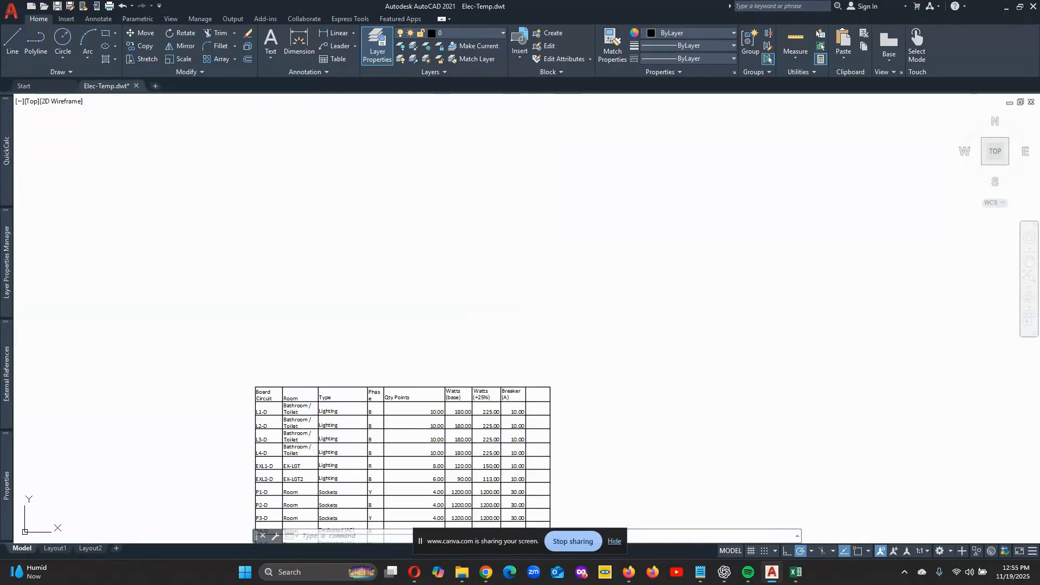
scroll(448, 290, down, 2)
scroll(466, 303, up, 3)
scroll(483, 314, down, 1)
scroll(482, 315, up, 2)
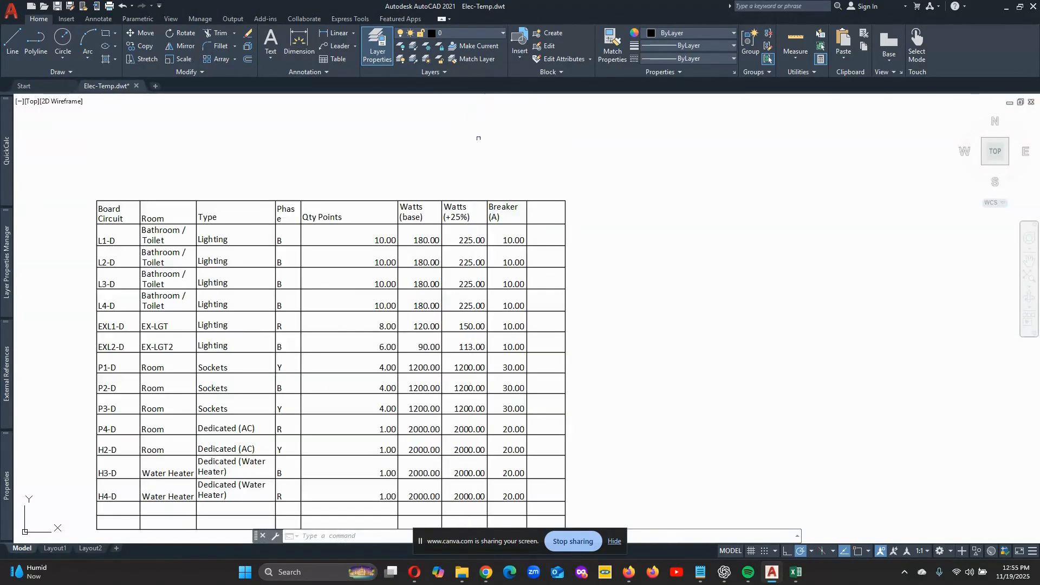
scroll(476, 141, down, 2)
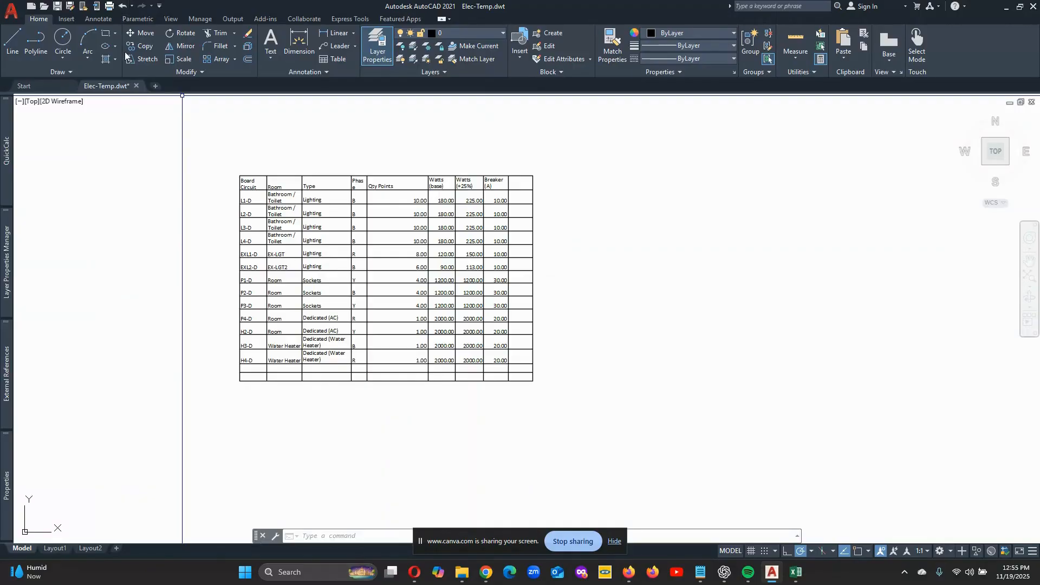
- Explode the pasted load schedule table into separate objects and check its cells up close
click(248, 46)
click(267, 178)
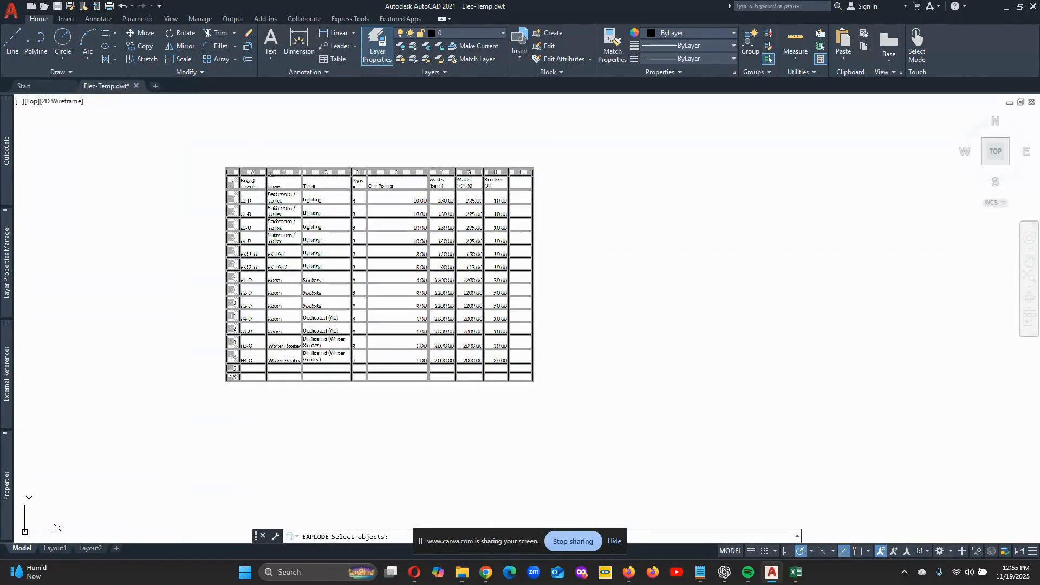
key(Return)
scroll(450, 228, up, 3)
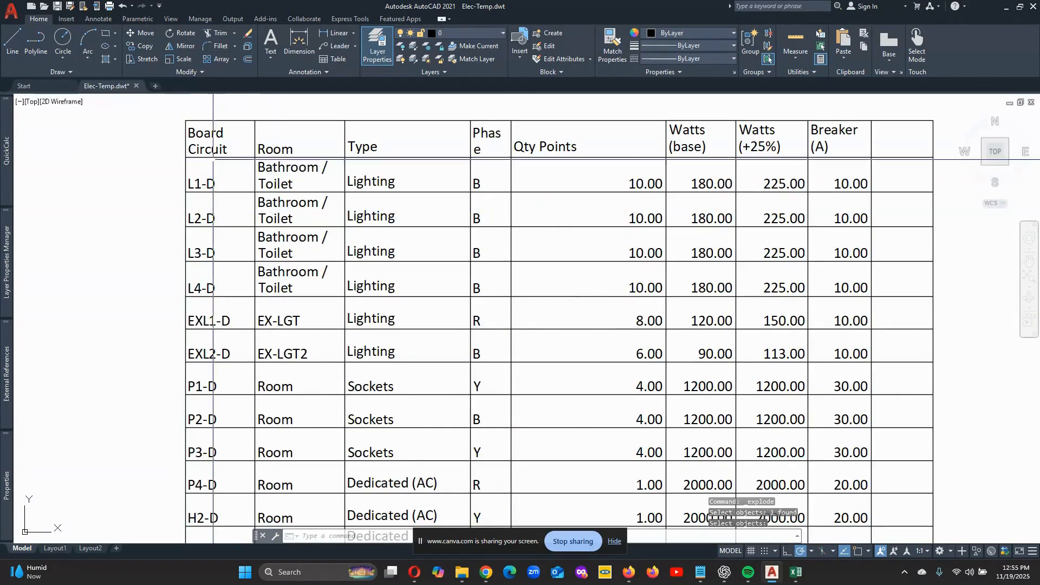
scroll(450, 229, down, 1)
scroll(450, 229, up, 1)
scroll(466, 242, down, 2)
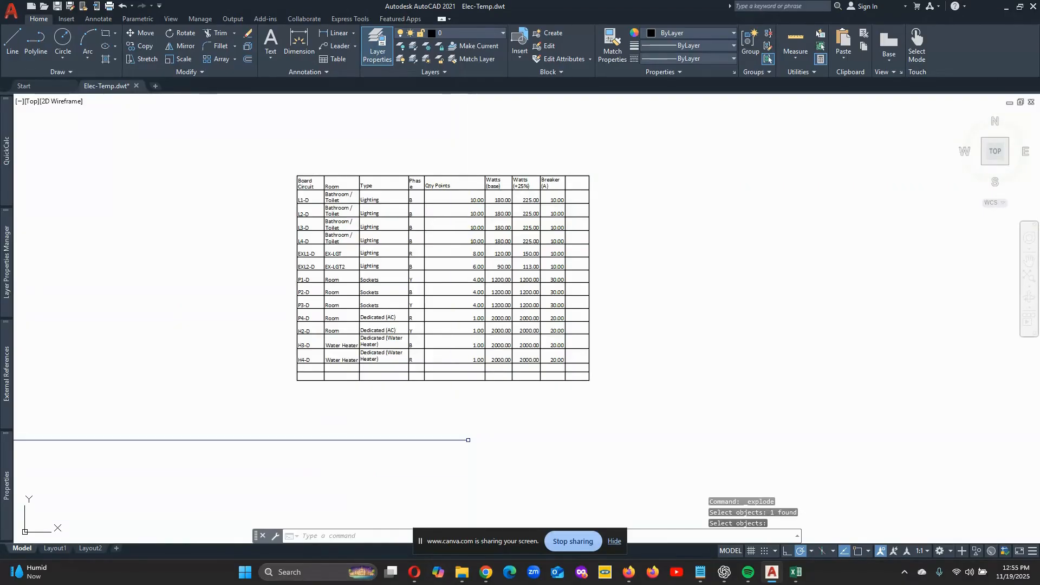
- Switch back to the Excel load schedule workbook and look over the Circuit Summary and Phase Load sheets
click(795, 572)
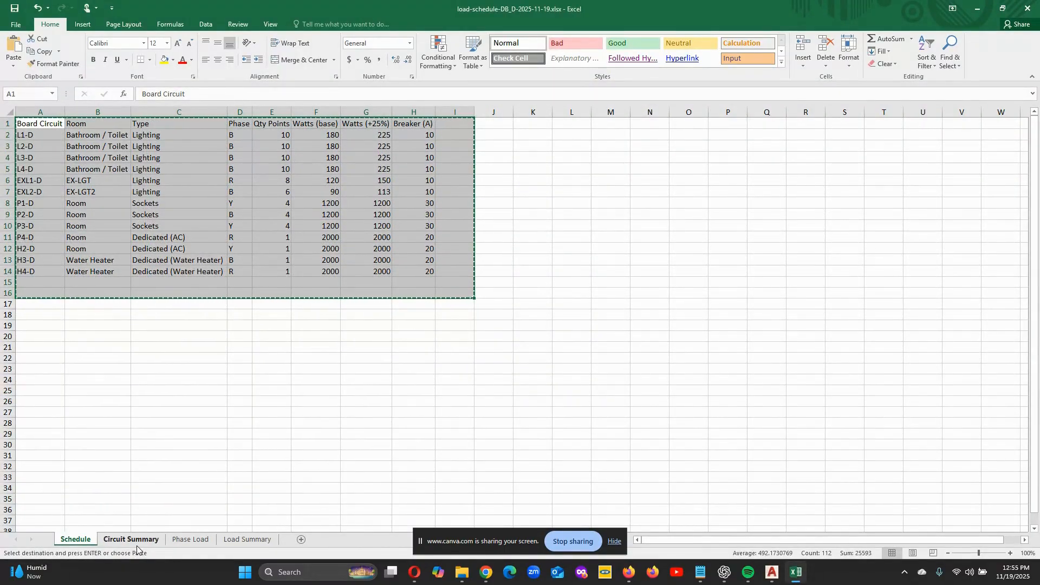
click(153, 541)
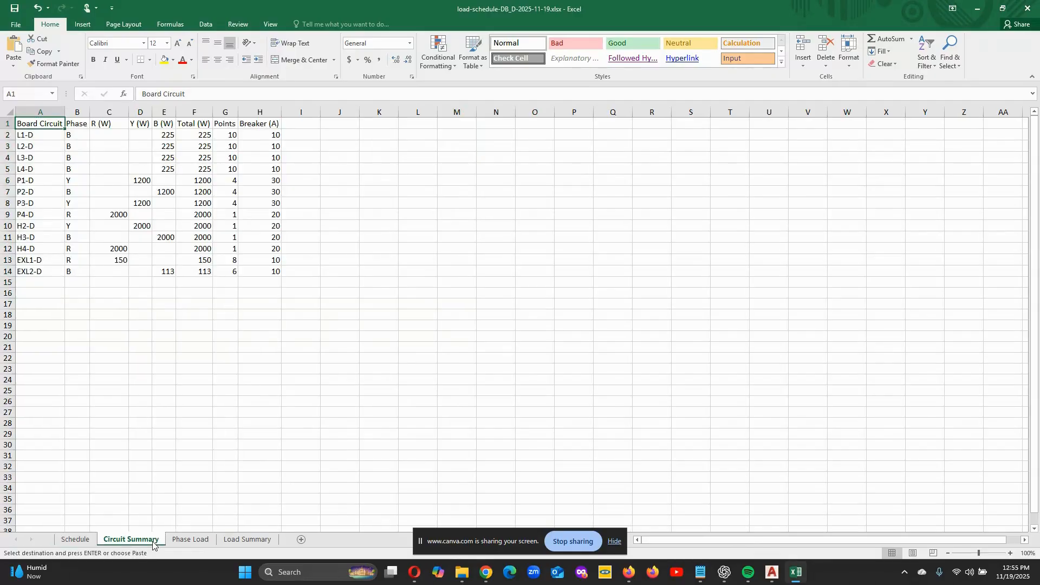
click(194, 541)
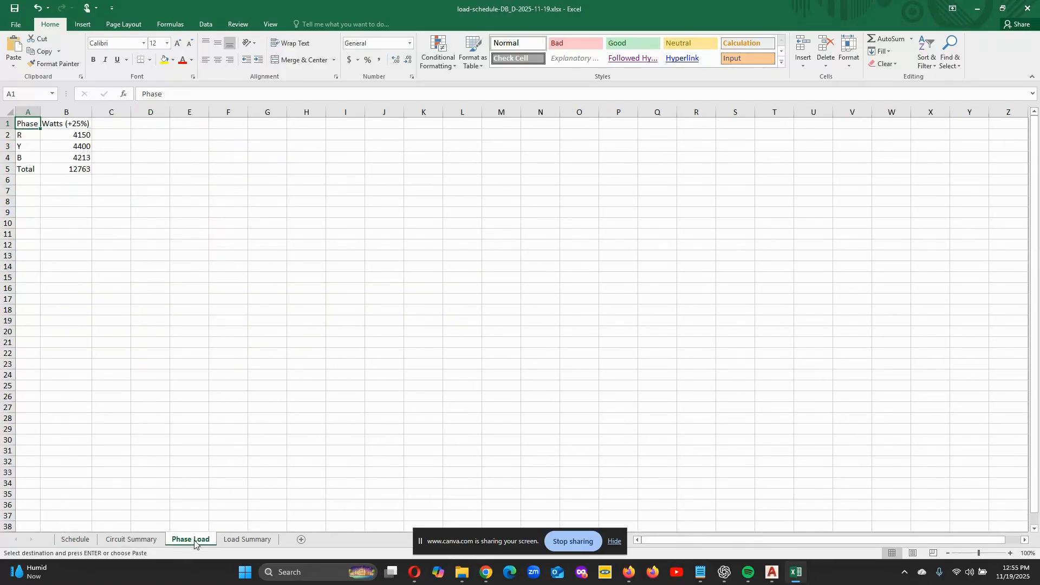
- Look over the Load Summary sheet, then copy the R, Y, B and Total rows (A2:C5) from the Phase Load sheet
click(241, 541)
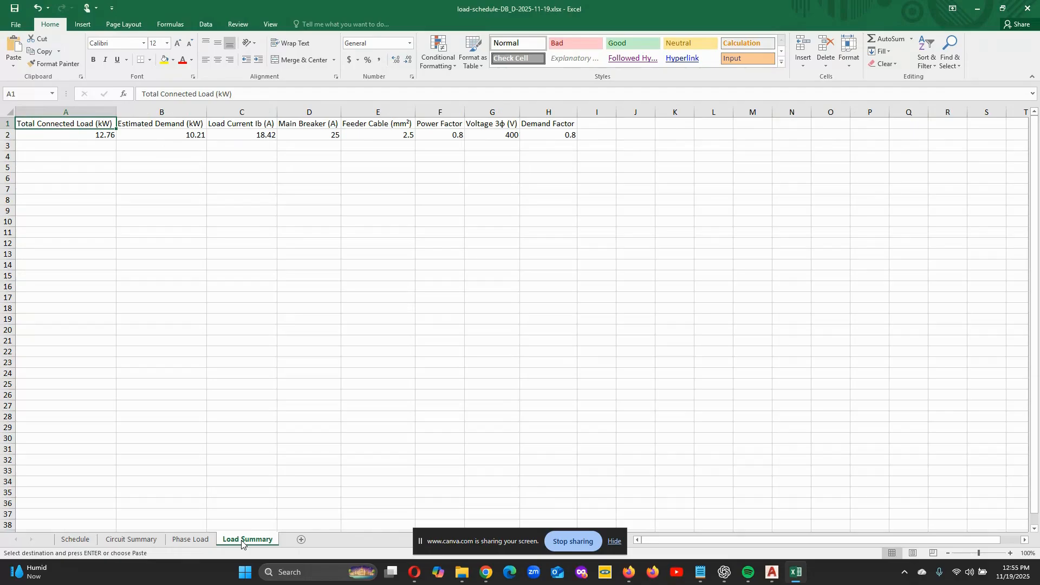
click(178, 543)
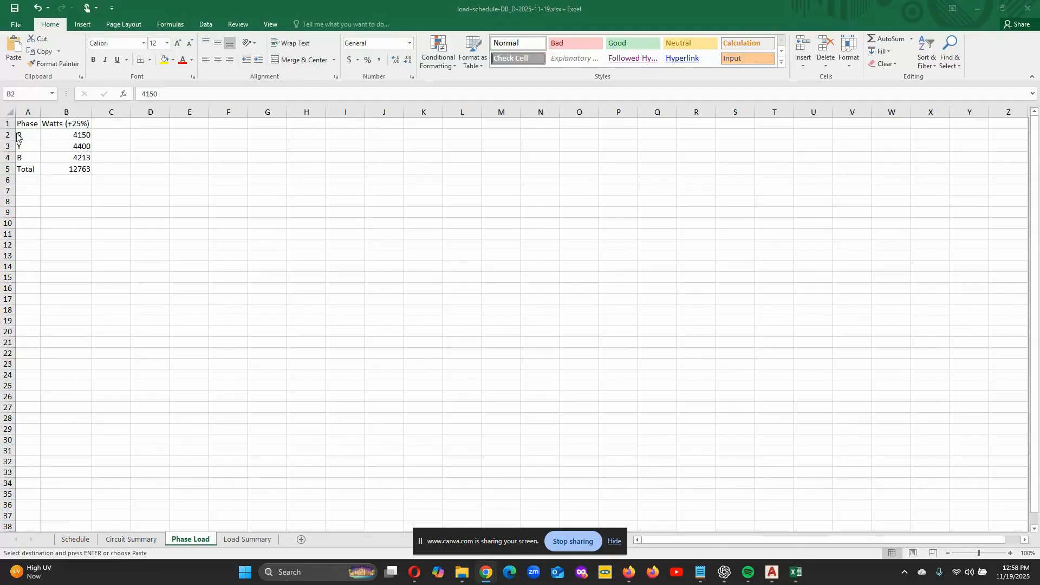
drag(18, 136, 107, 174)
right_click(103, 157)
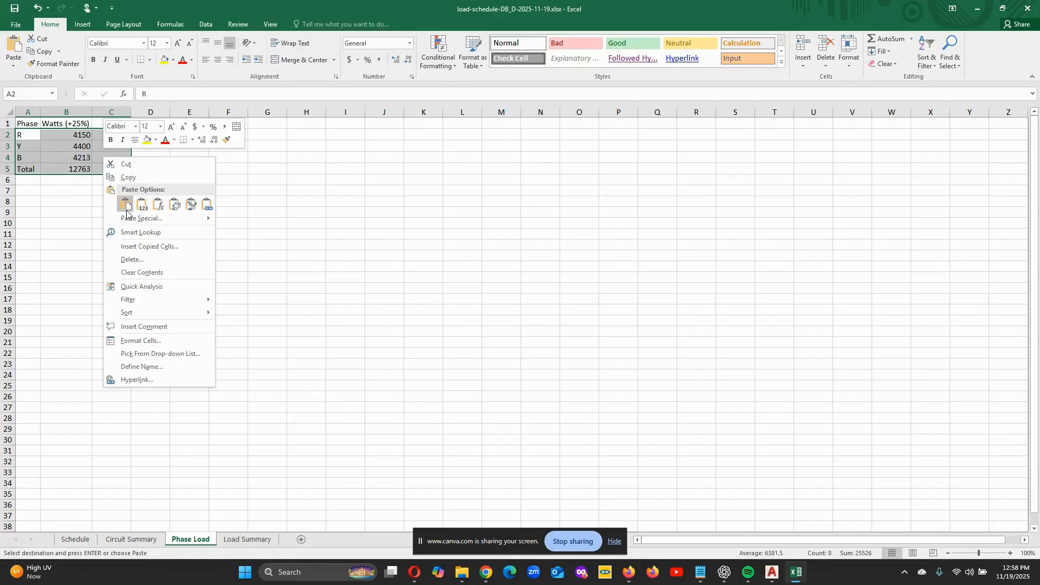
click(130, 177)
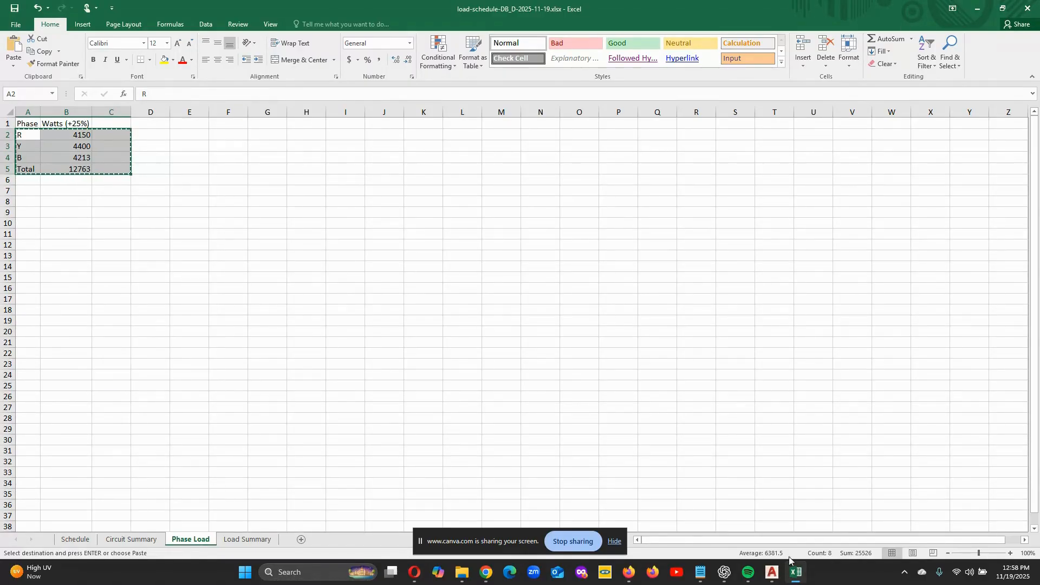
- Switch to AutoCAD and use Paste Special to insert the copied phase load rows as AutoCAD Entities
click(771, 572)
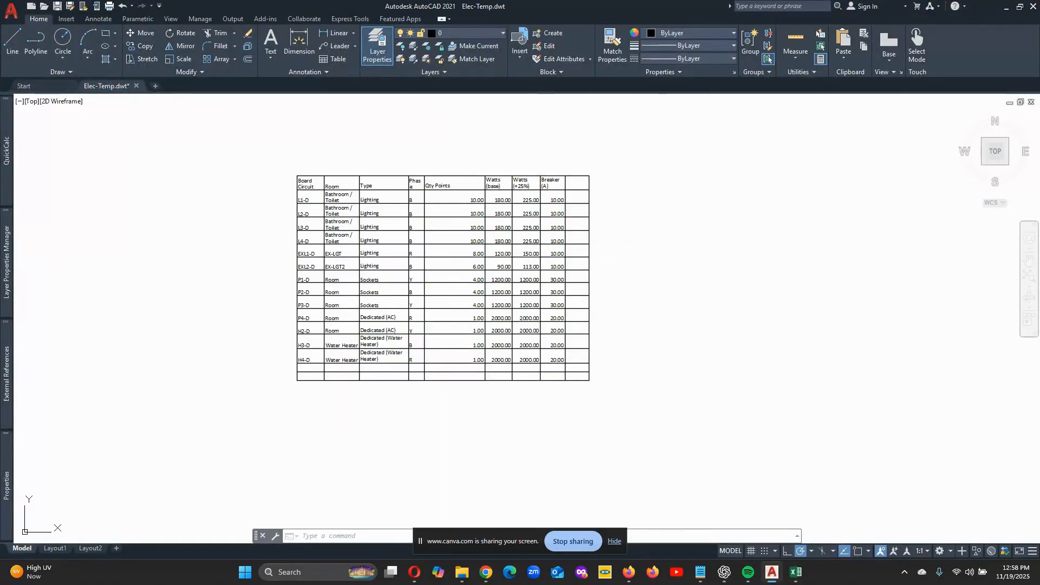
click(845, 57)
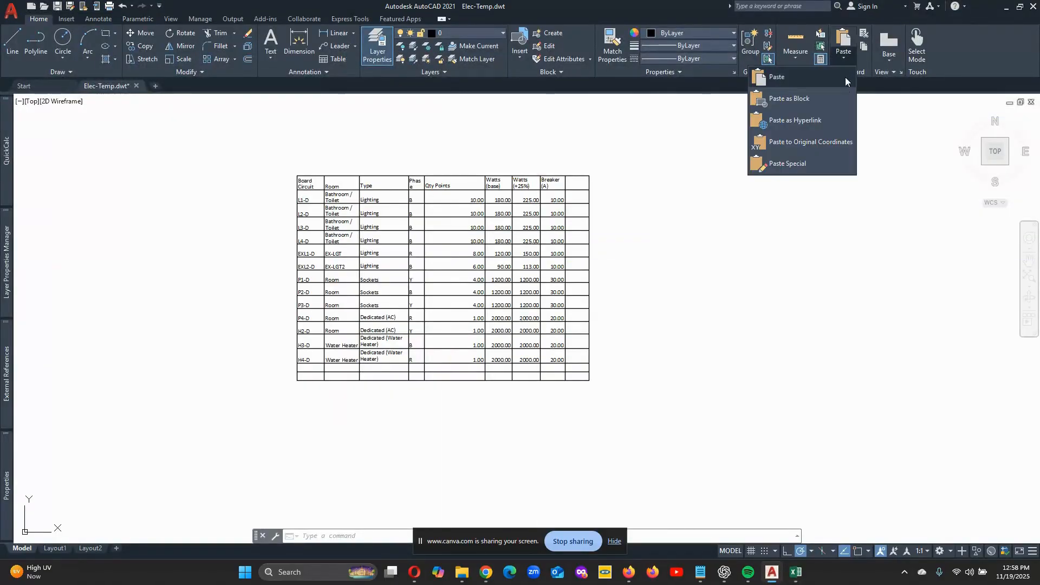
click(811, 162)
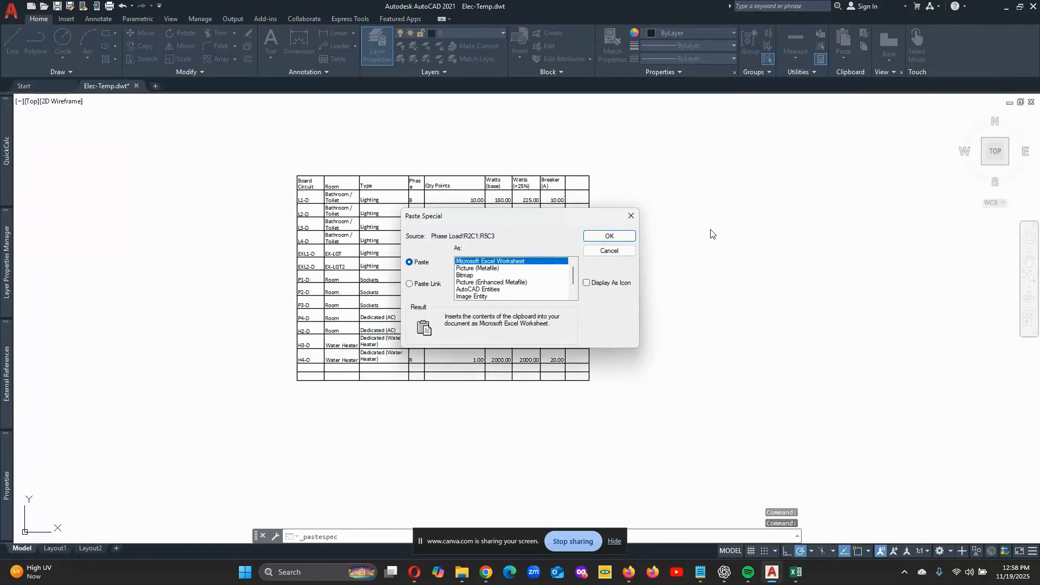
click(609, 236)
- Place the phase load table just beyond the load schedule's right edge, with its bottom level with the schedule's last row
scroll(591, 371, up, 2)
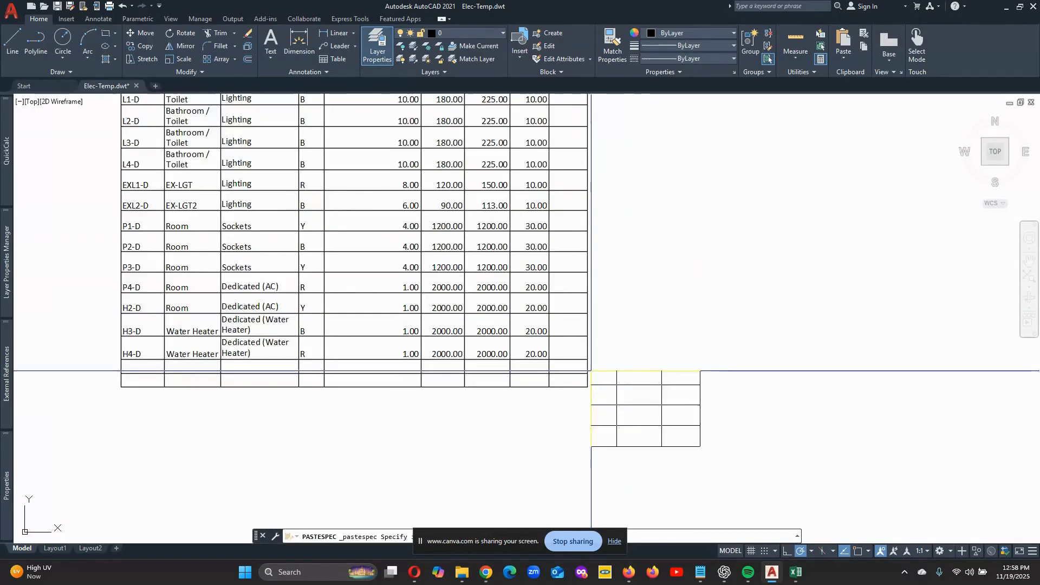
scroll(591, 371, up, 2)
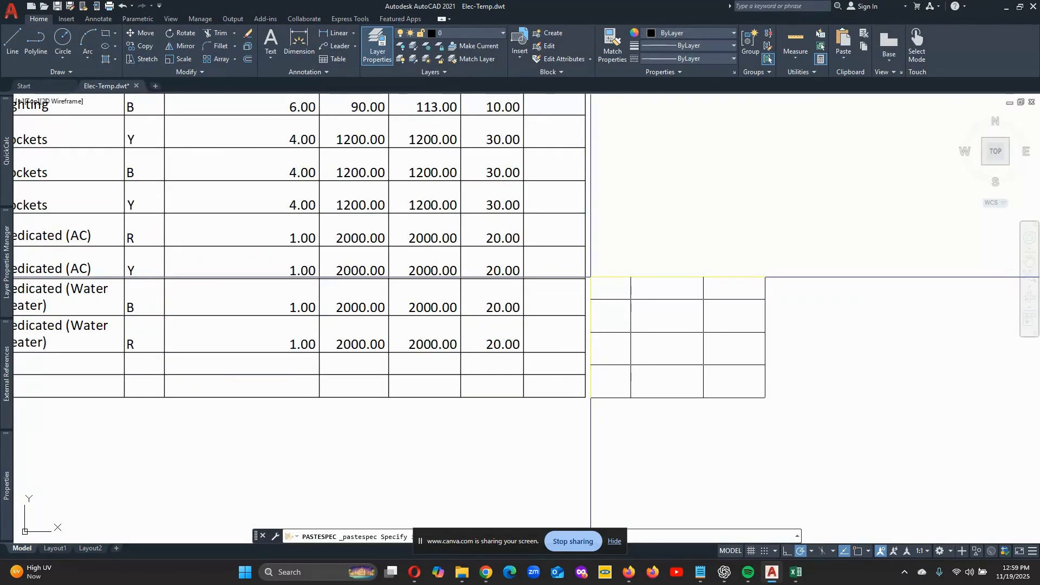
scroll(591, 277, down, 2)
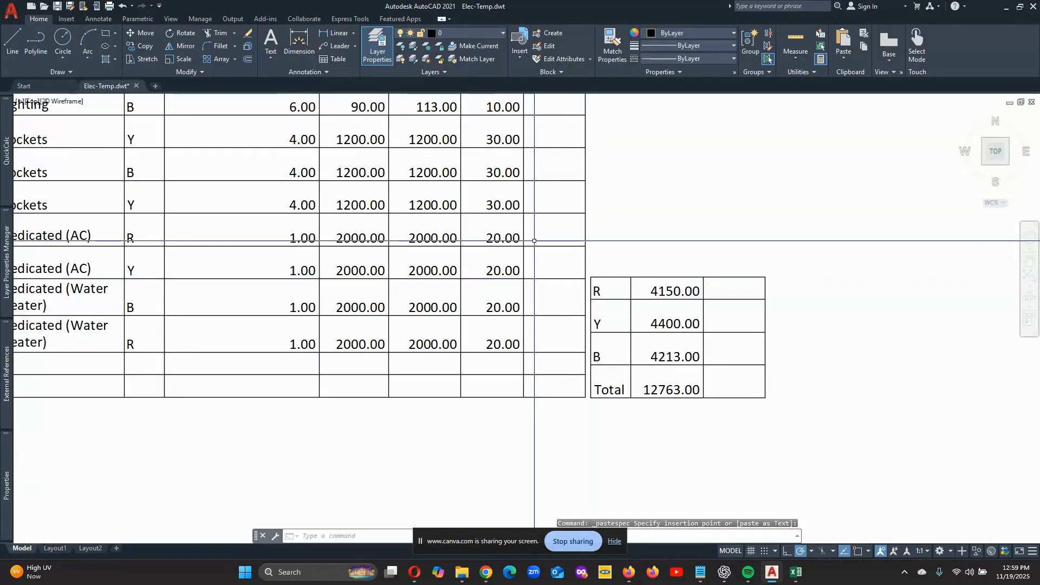
scroll(636, 288, down, 5)
scroll(602, 279, up, 5)
click(603, 279)
scroll(673, 413, down, 2)
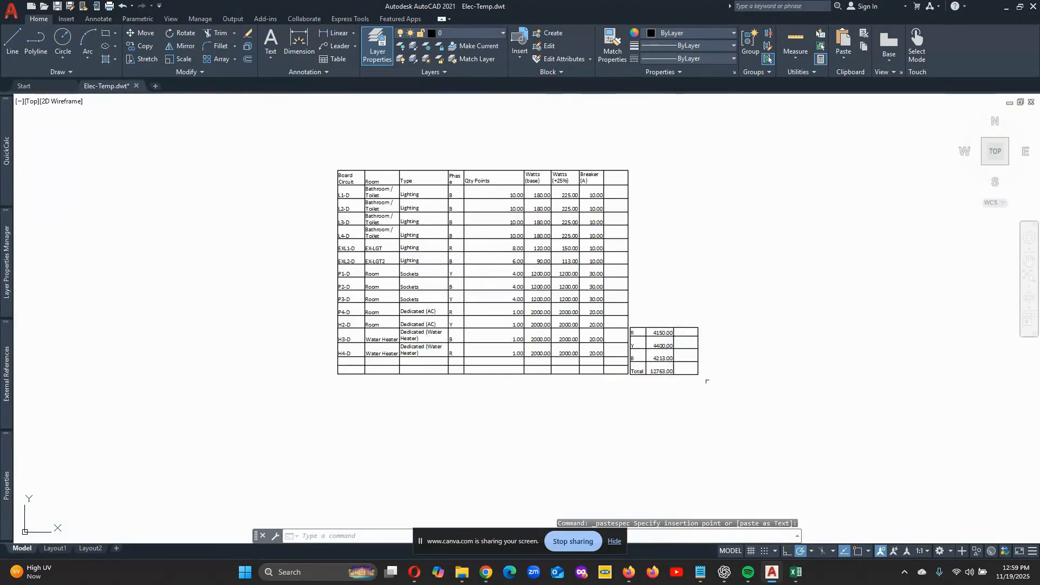
scroll(778, 303, up, 2)
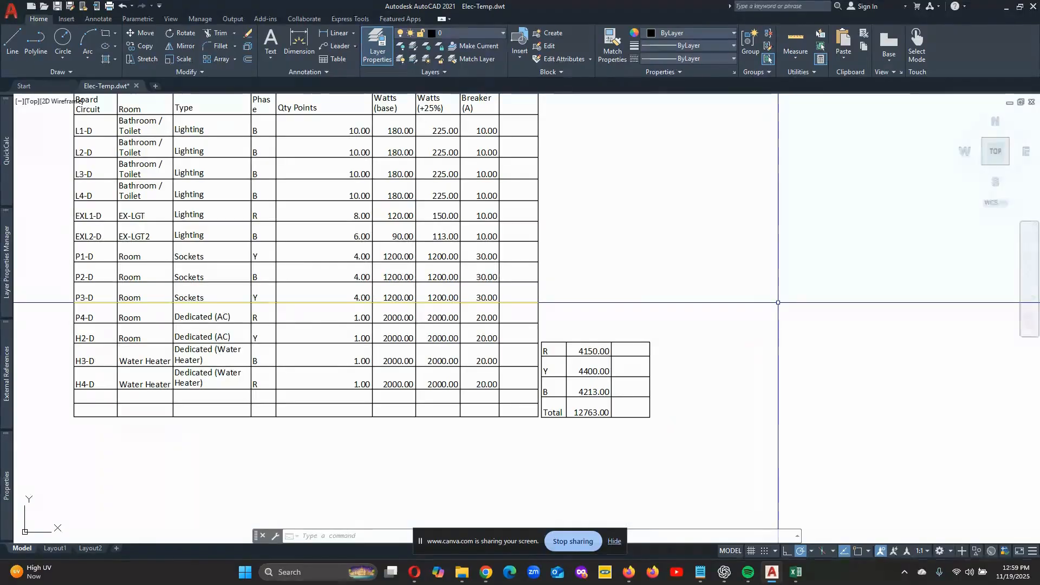
scroll(778, 302, down, 2)
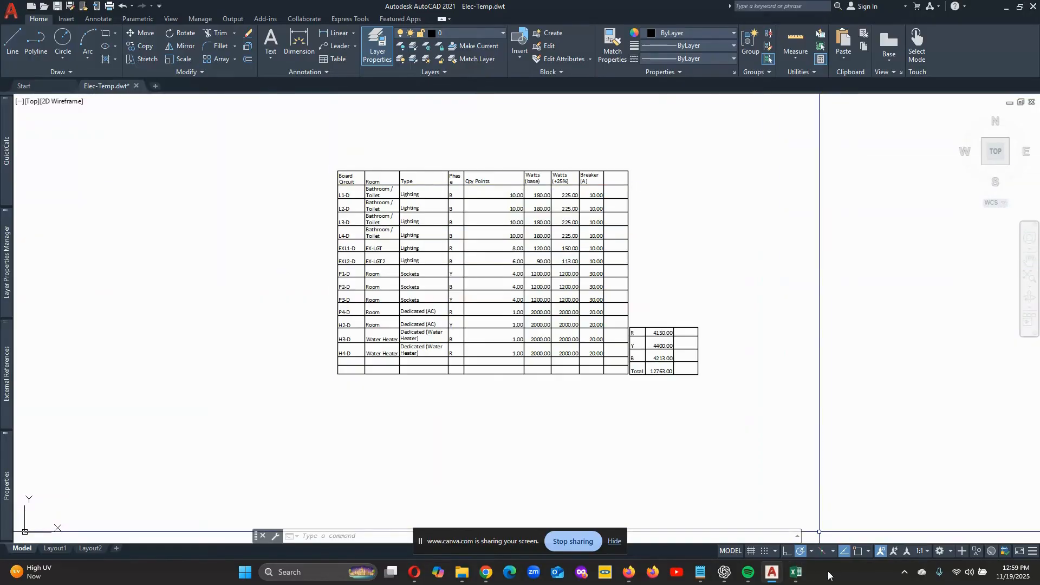
- Return to the Excel workbook and copy the range A1:H4 from the Load Summary sheet
mouse_move(795, 572)
click(780, 529)
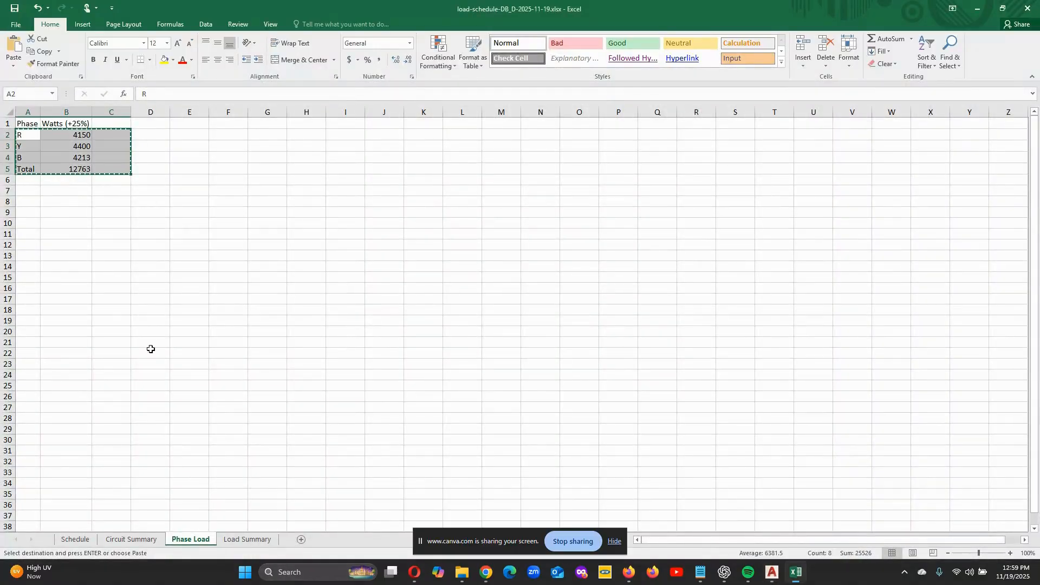
click(232, 540)
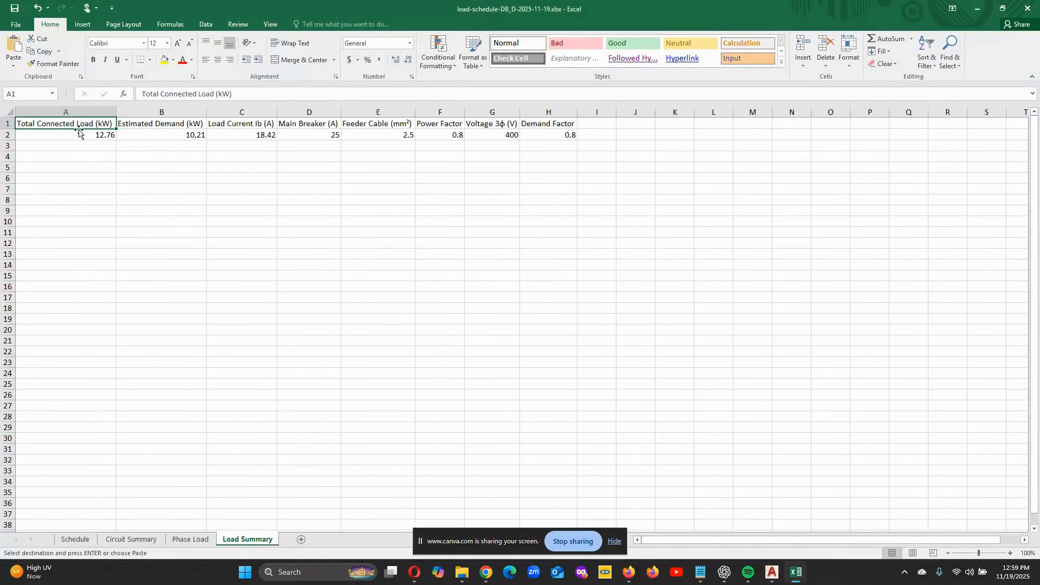
drag(65, 130, 522, 154)
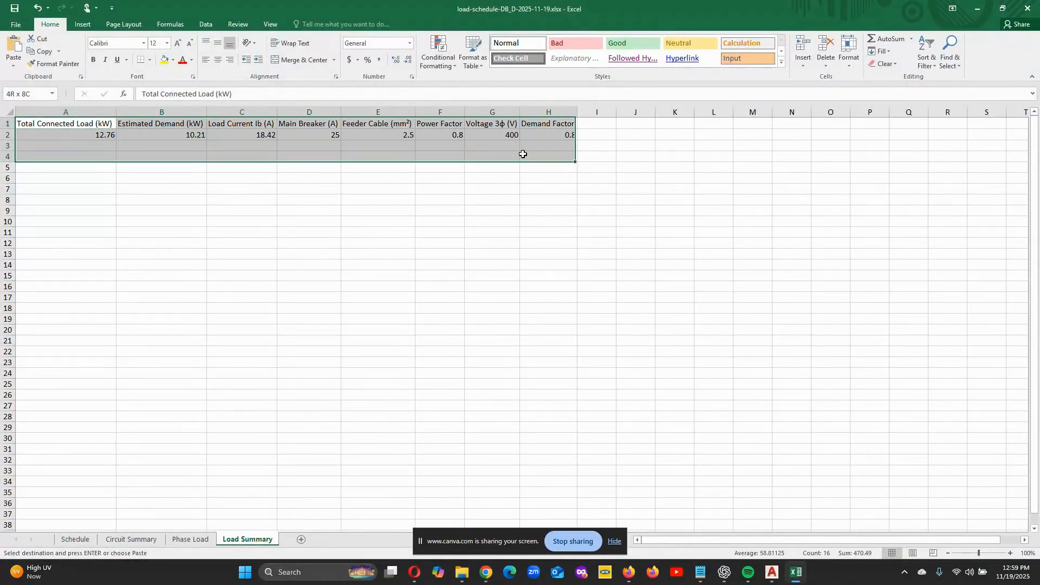
right_click(324, 137)
click(352, 157)
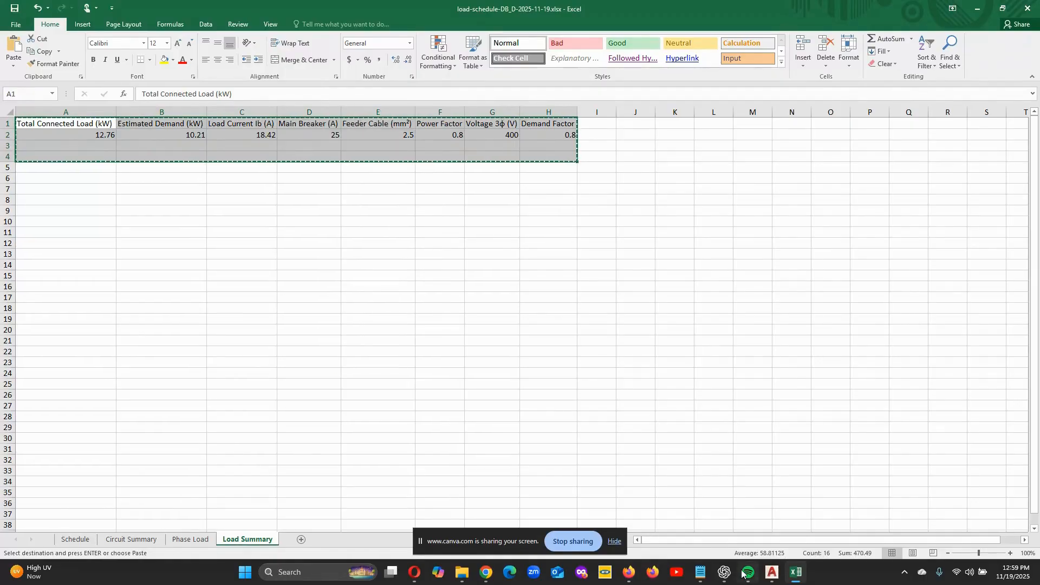
- Switch to AutoCAD and use Paste Special to insert the copied Load Summary range as AutoCAD Entities
click(772, 572)
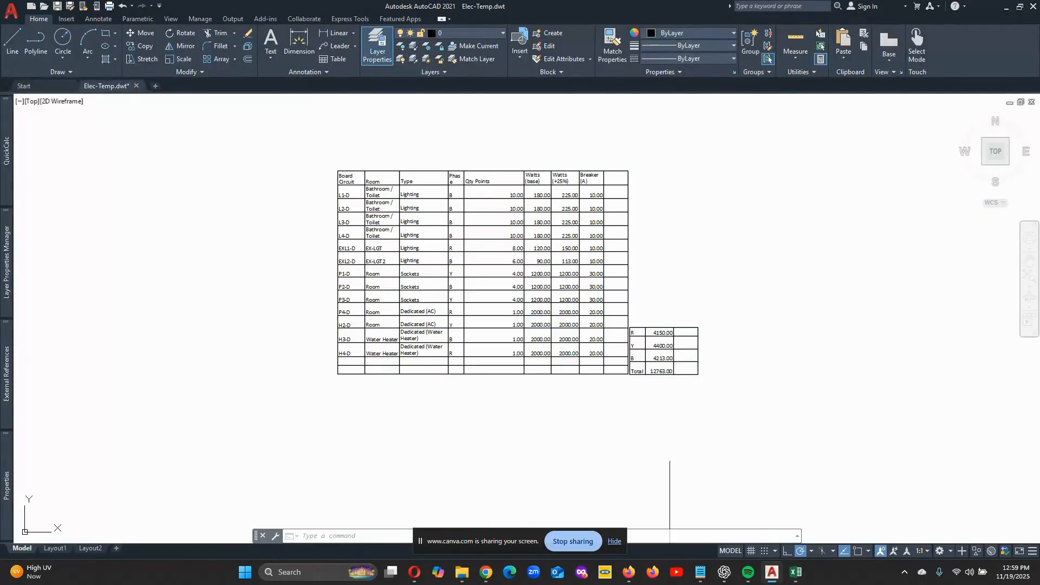
click(846, 60)
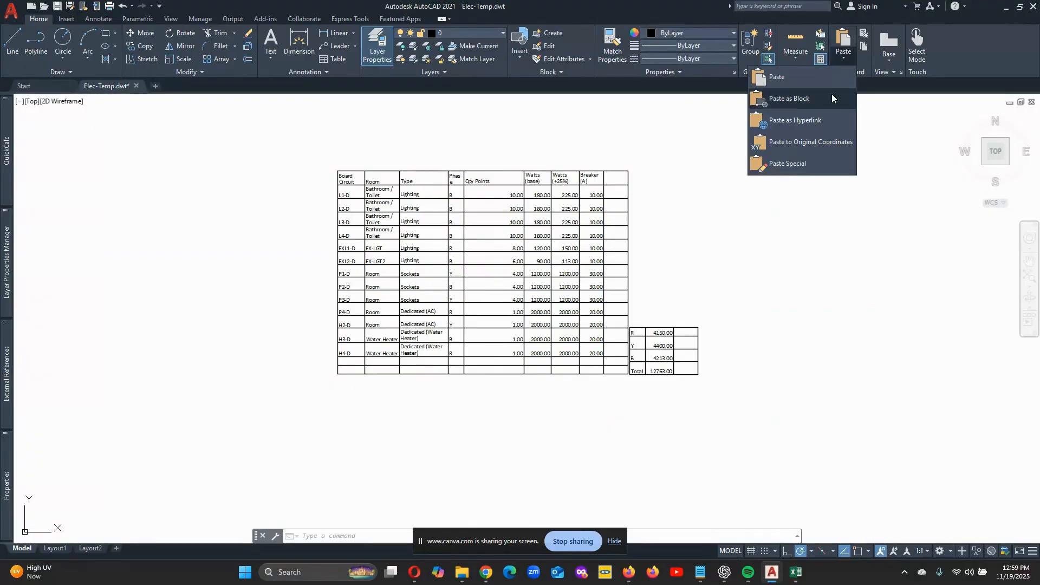
click(786, 165)
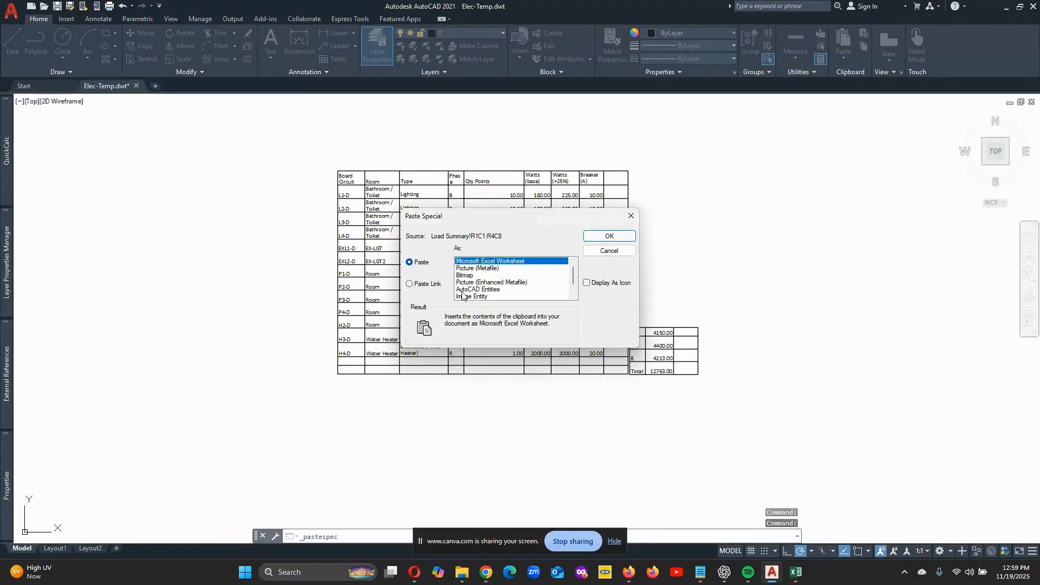
click(464, 291)
click(589, 237)
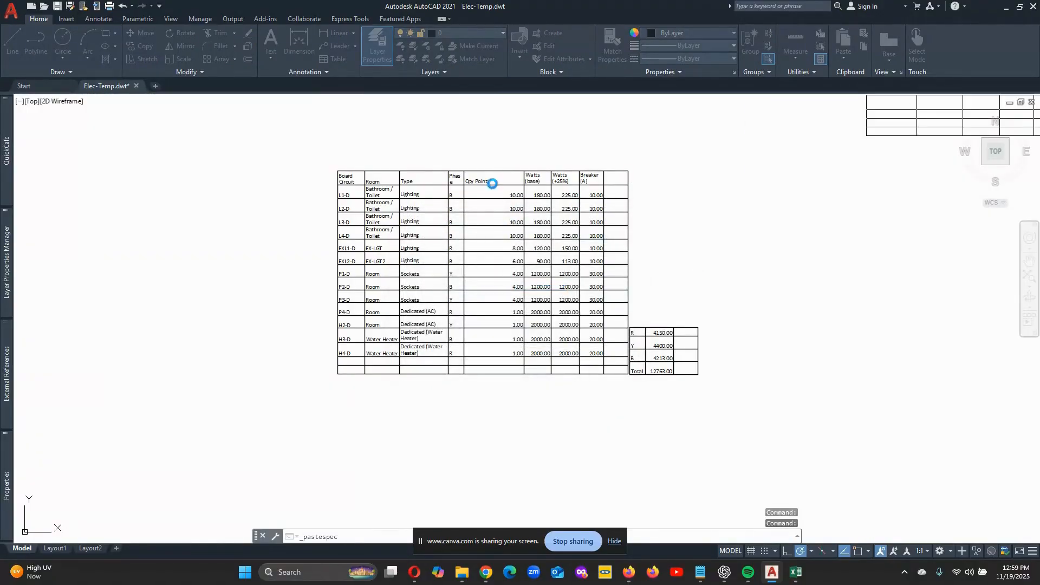
- Place the load summary table just below the load schedule, aligned with its left edge
scroll(497, 197, down, 2)
scroll(427, 323, up, 2)
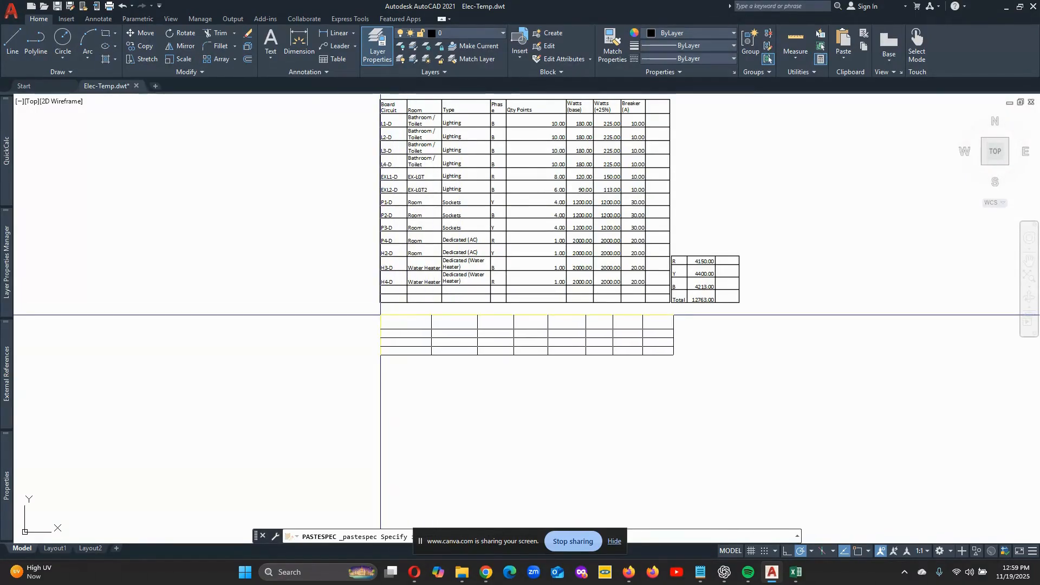
click(380, 313)
scroll(587, 298, up, 2)
scroll(587, 298, up, 2)
scroll(419, 325, down, 2)
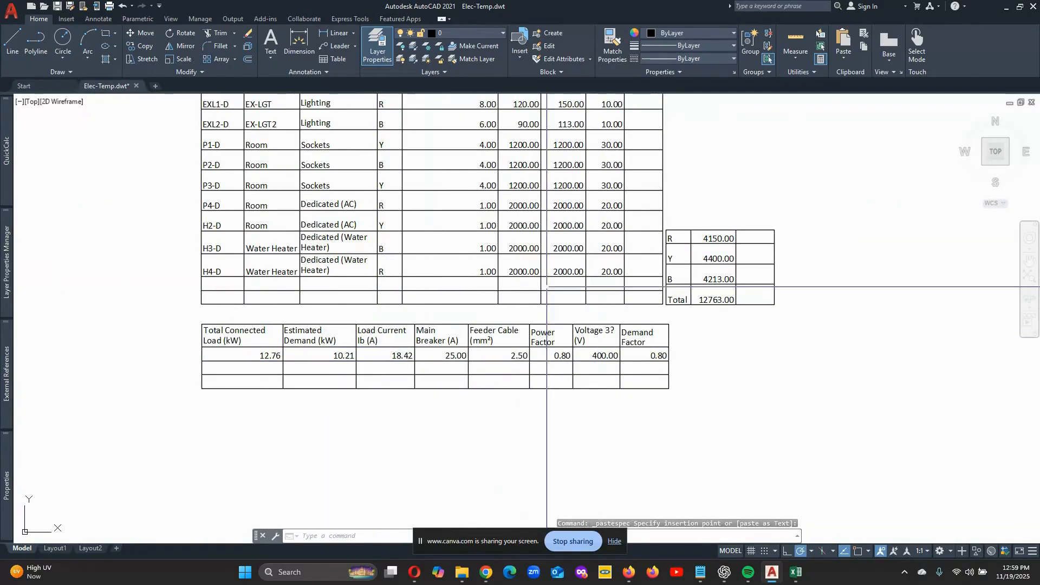
scroll(336, 348, down, 2)
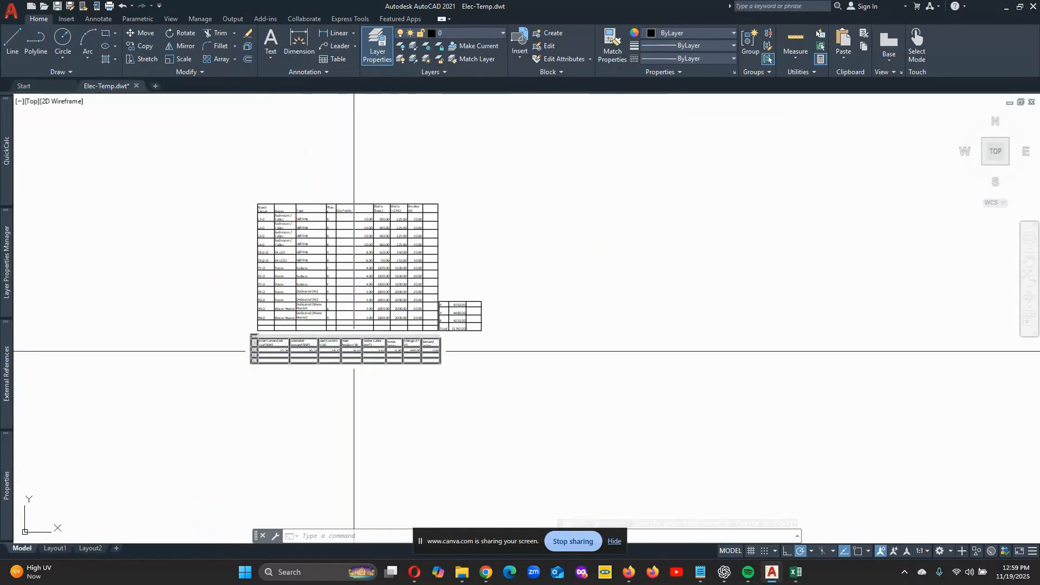
scroll(338, 353, up, 1)
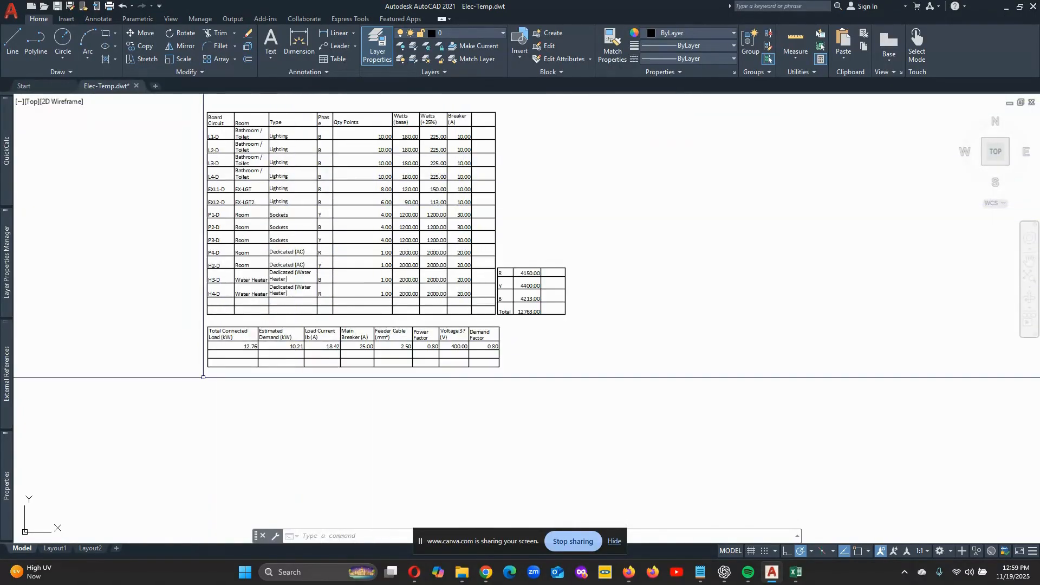
- Explode the load summary table and the phase load table into separate objects
click(247, 47)
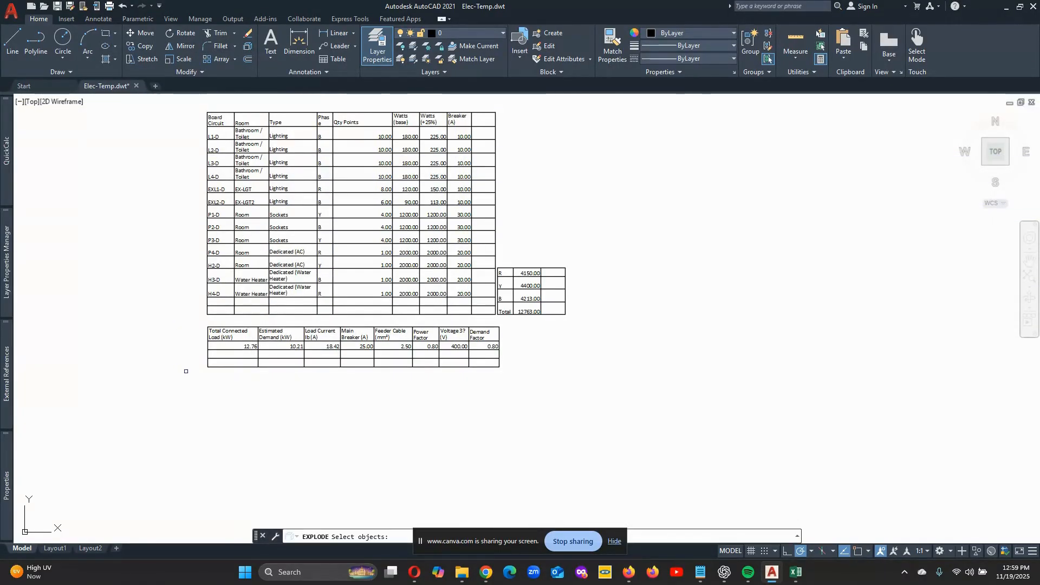
click(205, 354)
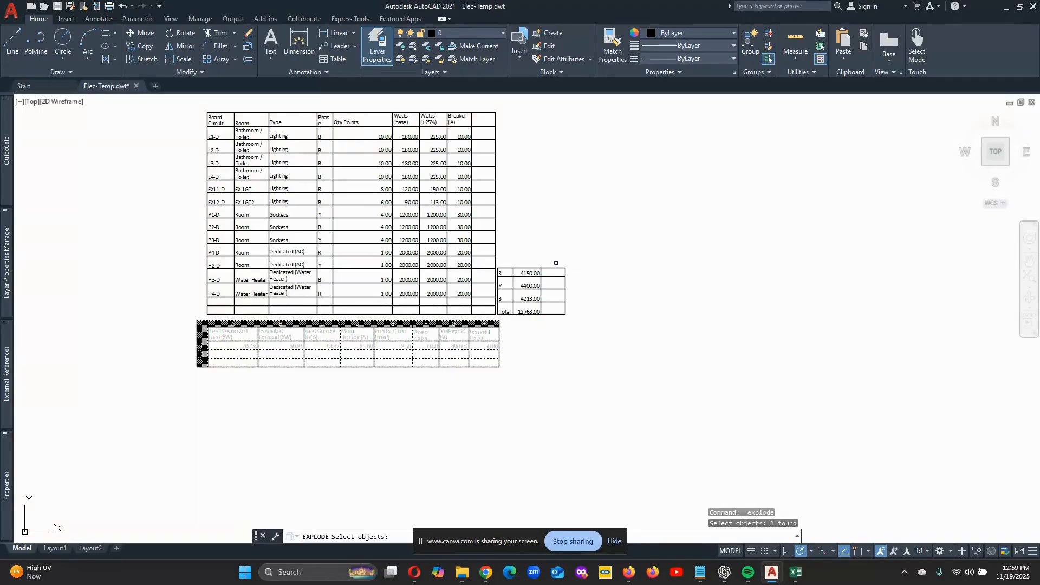
click(557, 268)
scroll(575, 239, down, 2)
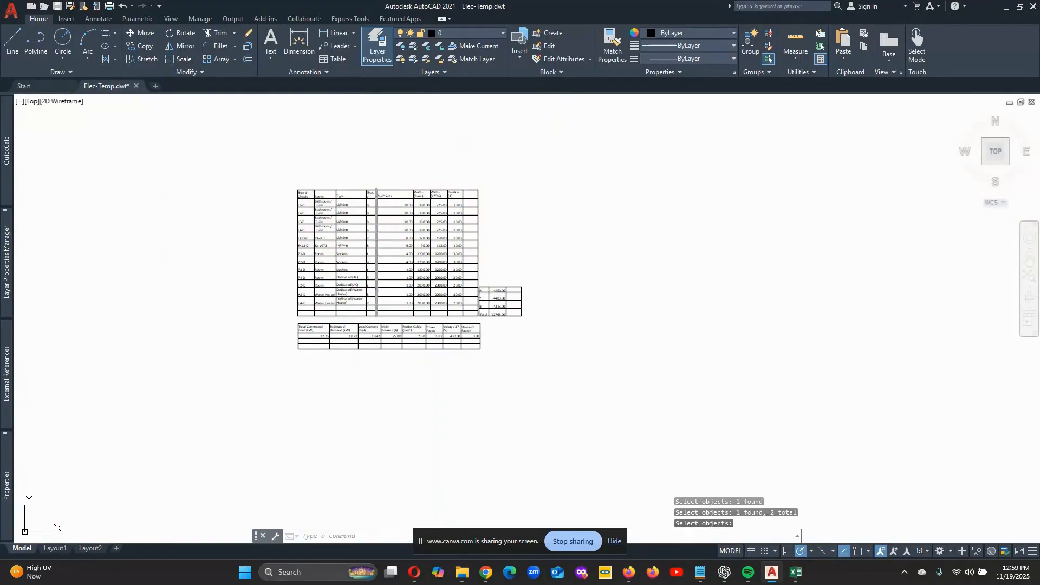
scroll(379, 290, up, 2)
scroll(761, 243, down, 2)
scroll(696, 249, up, 2)
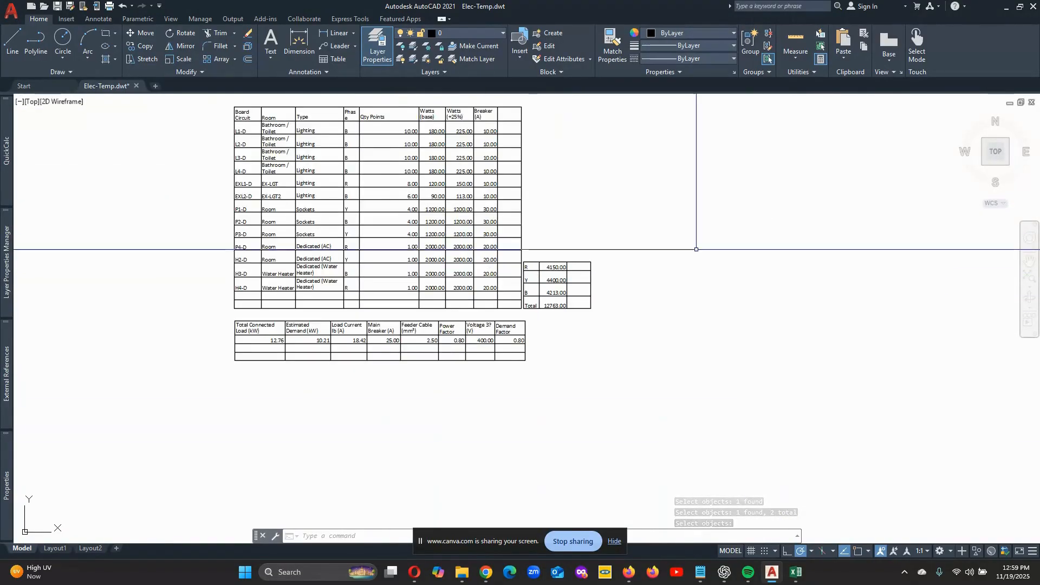
scroll(394, 355, down, 2)
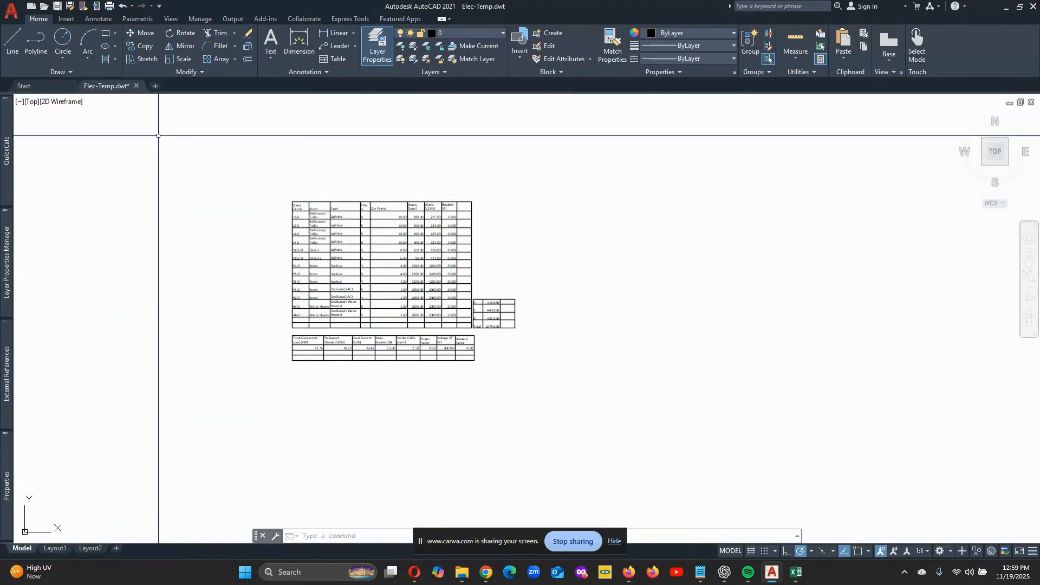
- Scale up all three exploded tables together from a base point within the load schedule
click(174, 58)
click(551, 397)
click(216, 156)
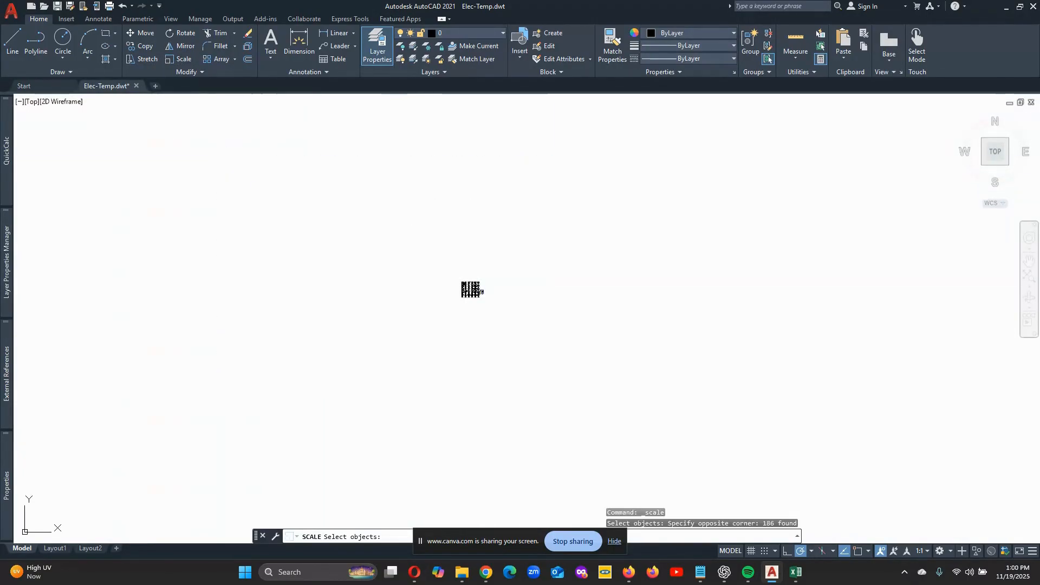
key(Return)
click(472, 287)
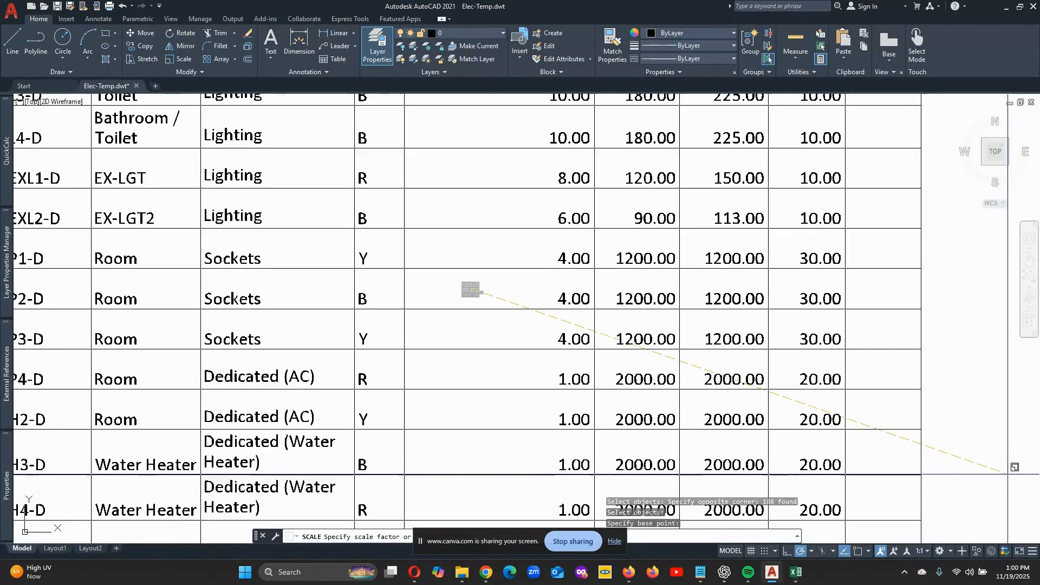
scroll(673, 276, down, 6)
scroll(487, 252, down, 12)
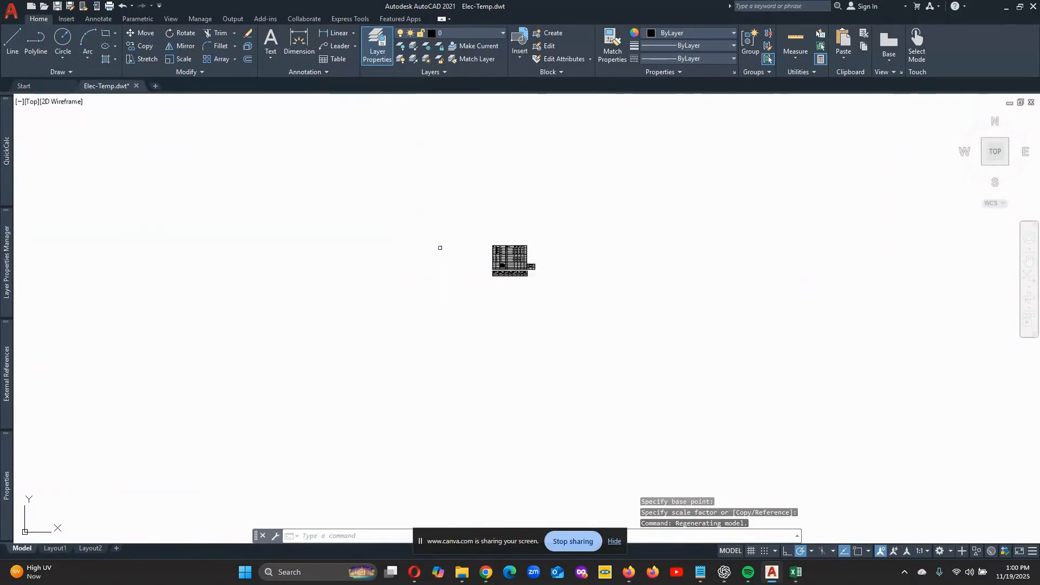
- Scale up all three tables together once more from a base point near the load schedule's lower right corner
scroll(417, 260, up, 4)
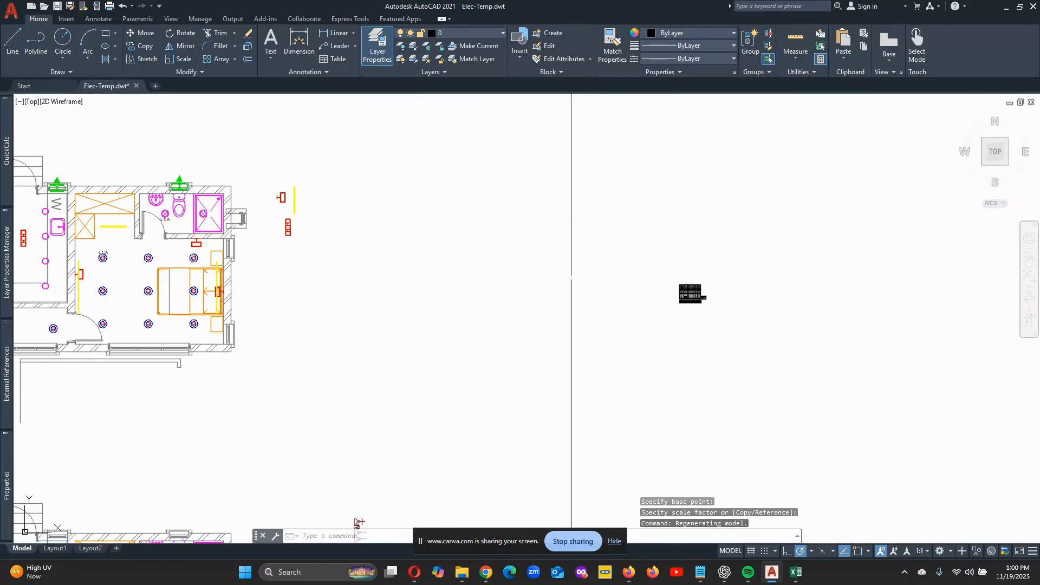
click(180, 59)
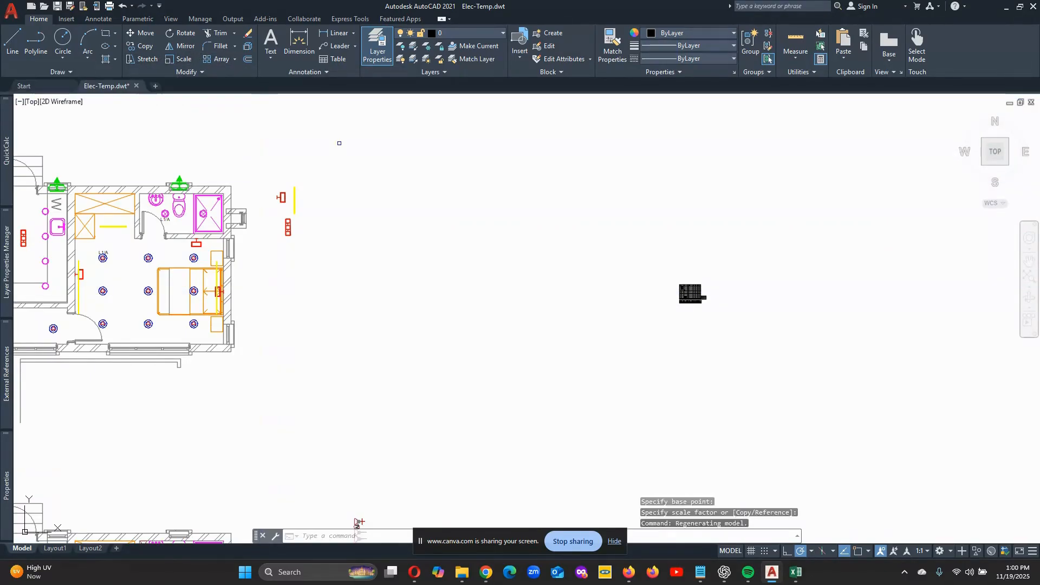
click(754, 326)
click(627, 230)
key(Return)
click(693, 297)
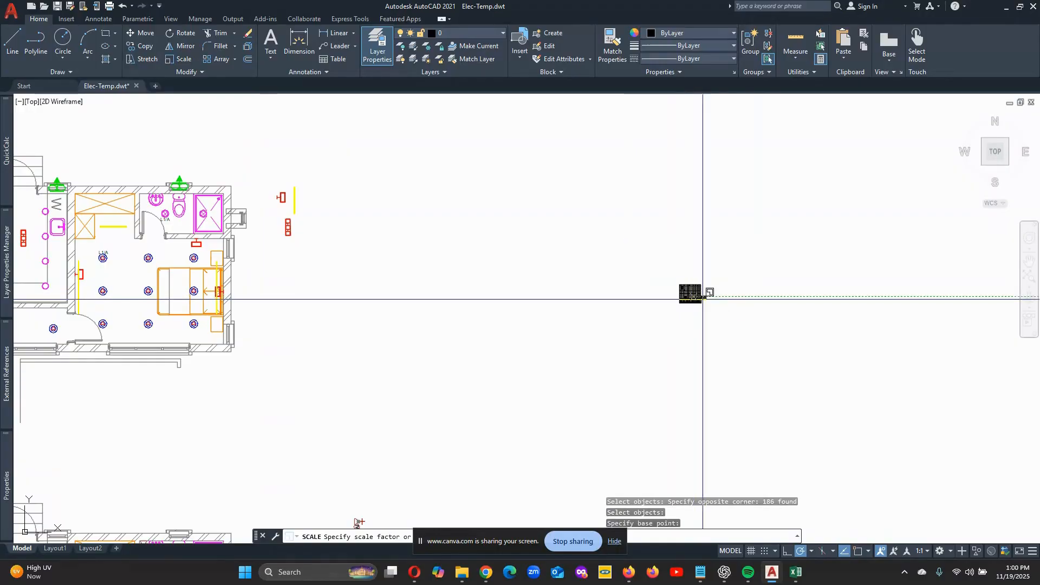
click(721, 320)
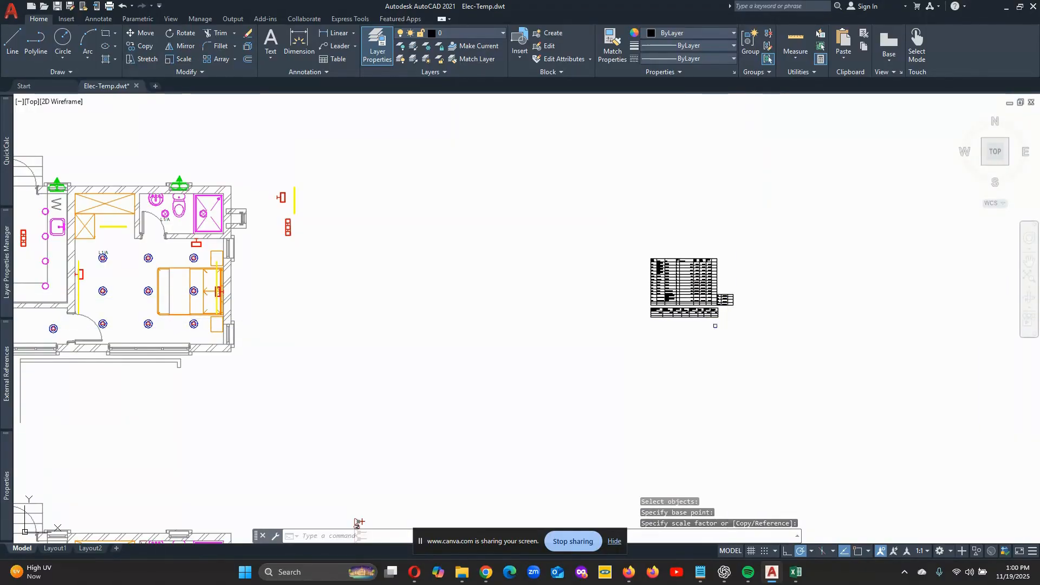
- Move the three scaled tables together to the empty area just right of the floor plan and loose symbols
click(140, 32)
click(773, 339)
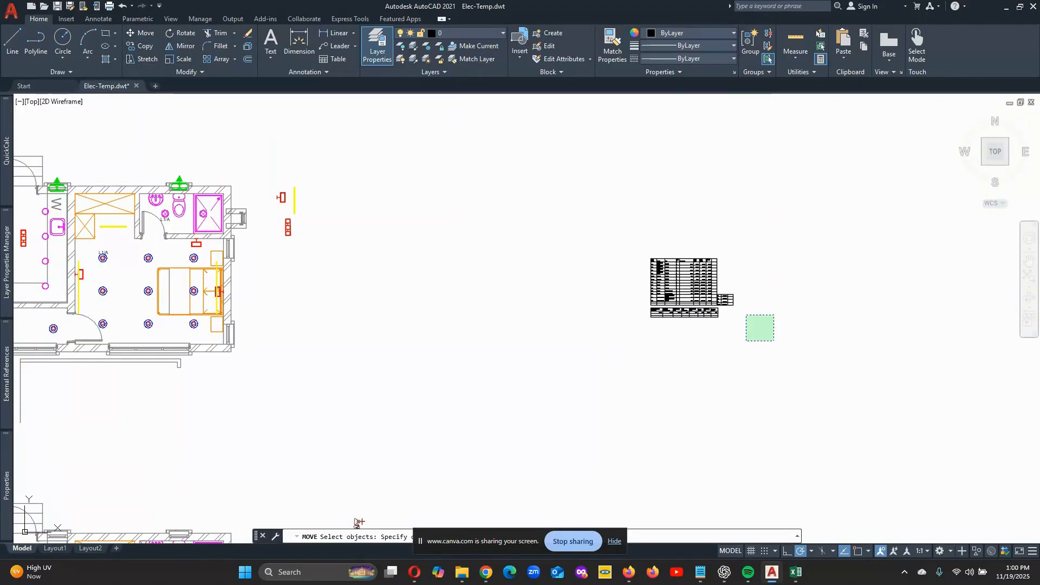
click(631, 238)
key(Return)
click(679, 278)
scroll(251, 203, up, 2)
scroll(398, 259, up, 2)
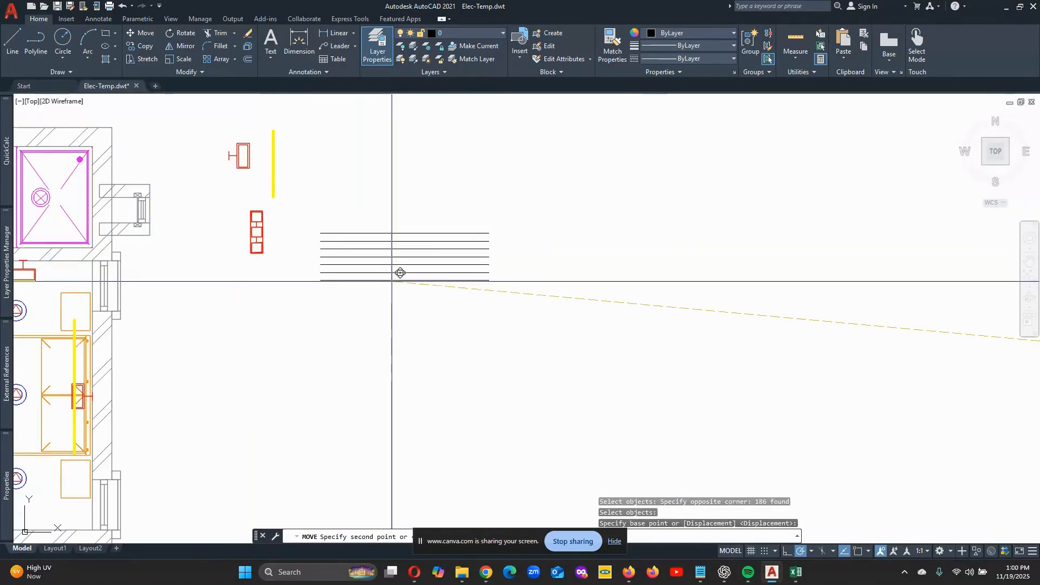
scroll(397, 284, down, 2)
click(397, 284)
- Examine the load schedule, phase load and load summary tables in their new location for legibility and size
scroll(418, 302, up, 2)
scroll(399, 281, up, 5)
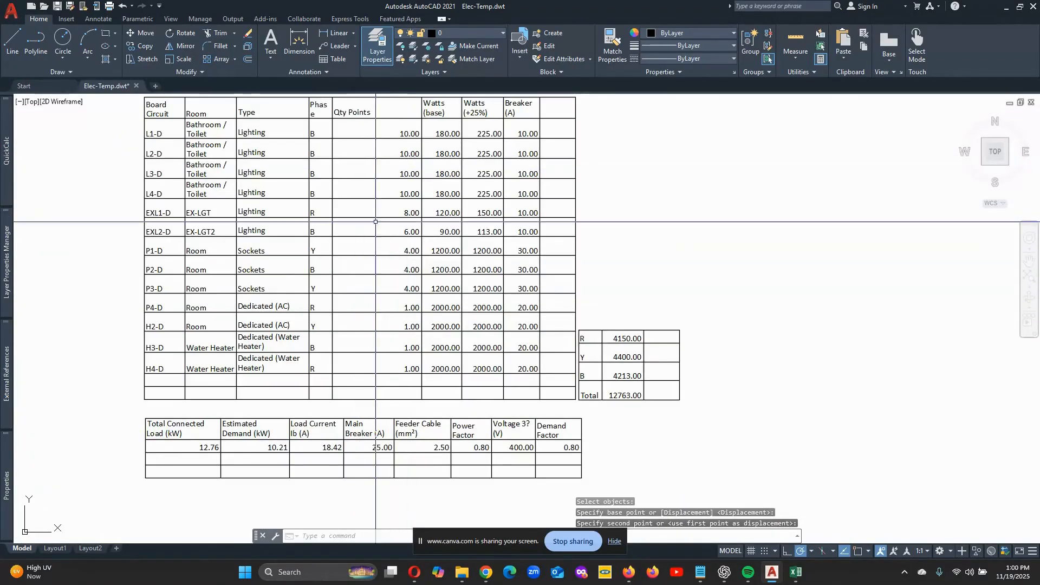
scroll(418, 289, down, 5)
scroll(374, 137, up, 1)
scroll(428, 237, up, 2)
scroll(430, 163, down, 2)
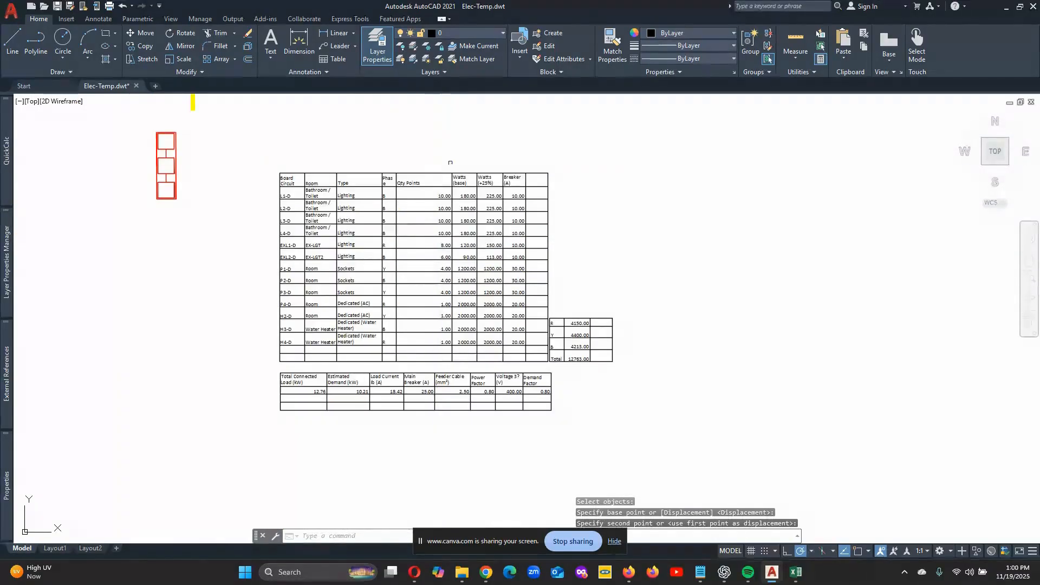
scroll(433, 271, up, 2)
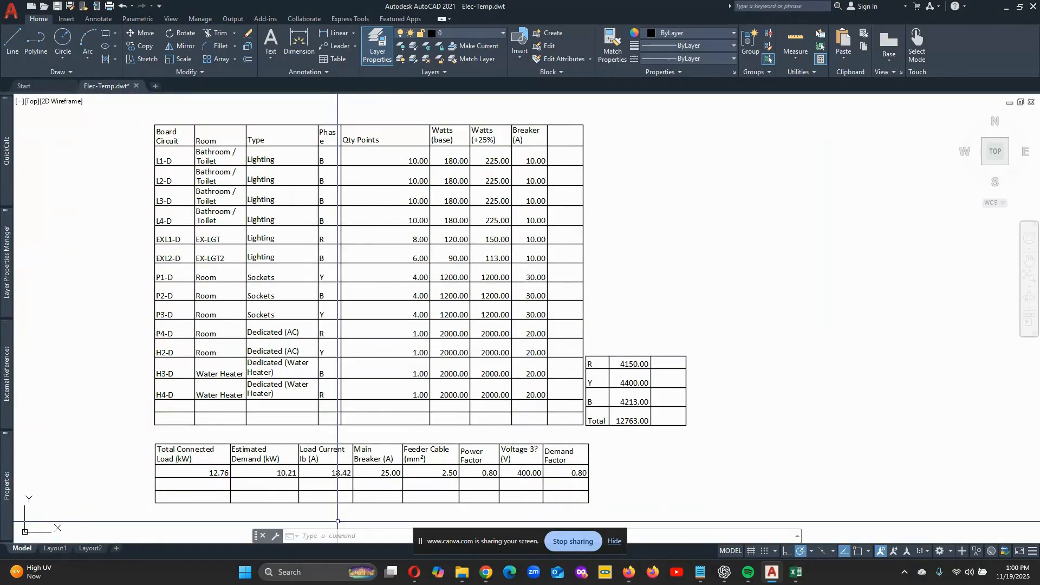
- Switch to the Cintojon electrical design toolkit in Chrome and open the Final Panel for all distribution boards
key(alt+Tab)
scroll(504, 205, up, 3)
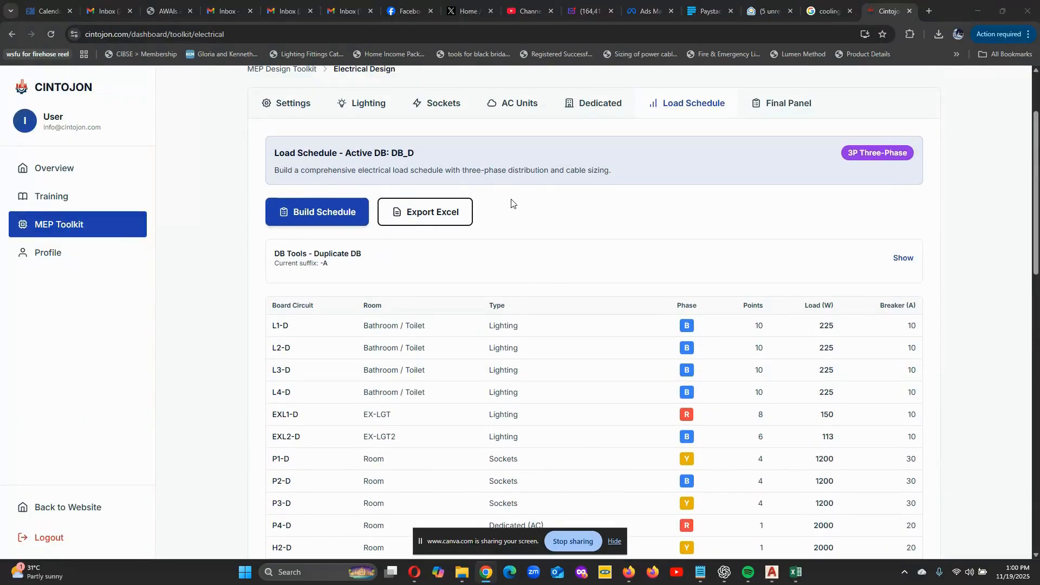
scroll(511, 204, down, 1)
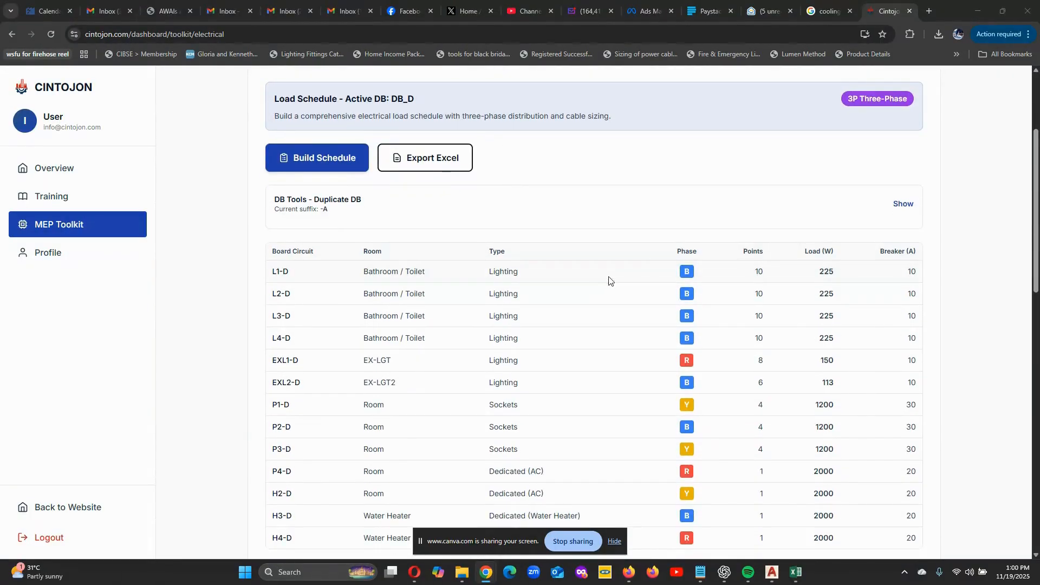
scroll(609, 281, up, 3)
click(789, 211)
scroll(557, 295, down, 3)
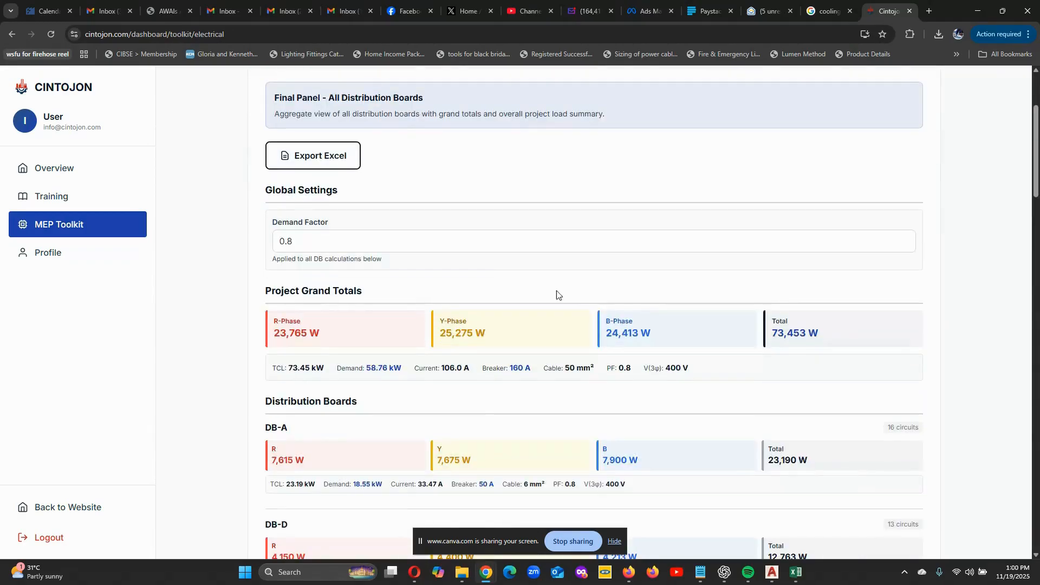
- Export the Final Panel to Excel as Final_Panel_Report_2025-11-19.xlsx and open the file for editing
click(318, 162)
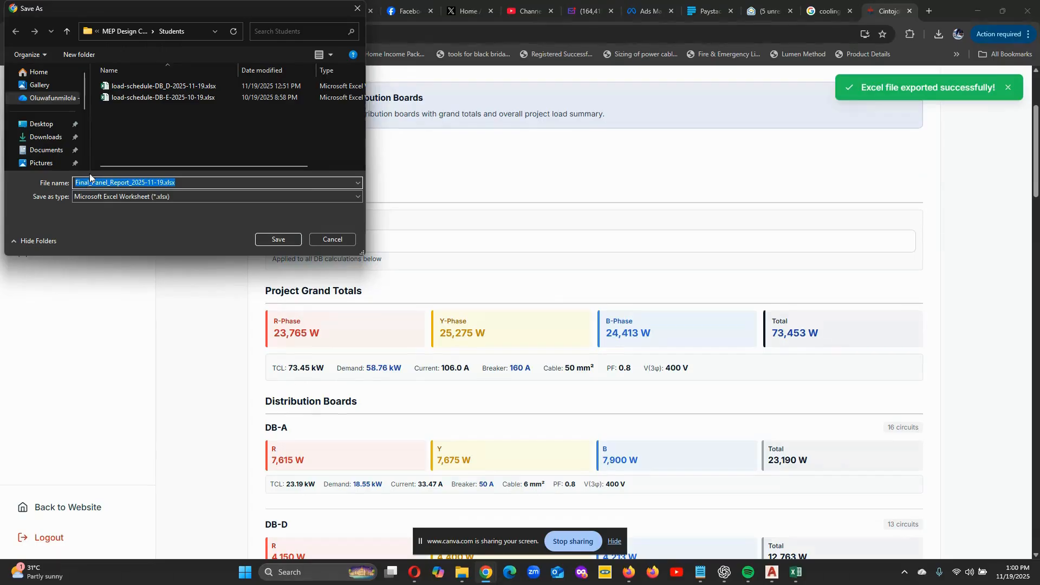
click(279, 238)
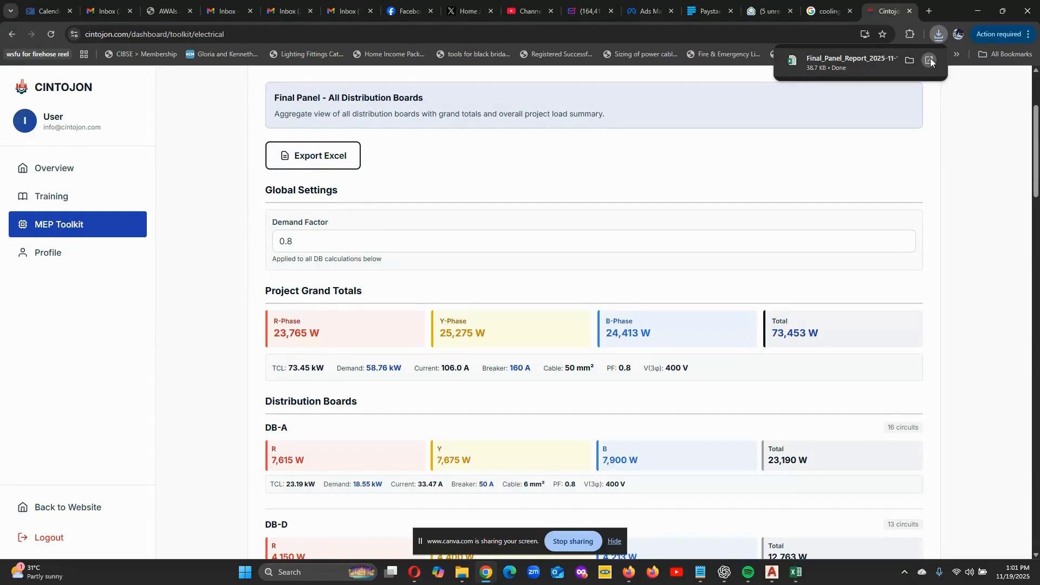
click(930, 58)
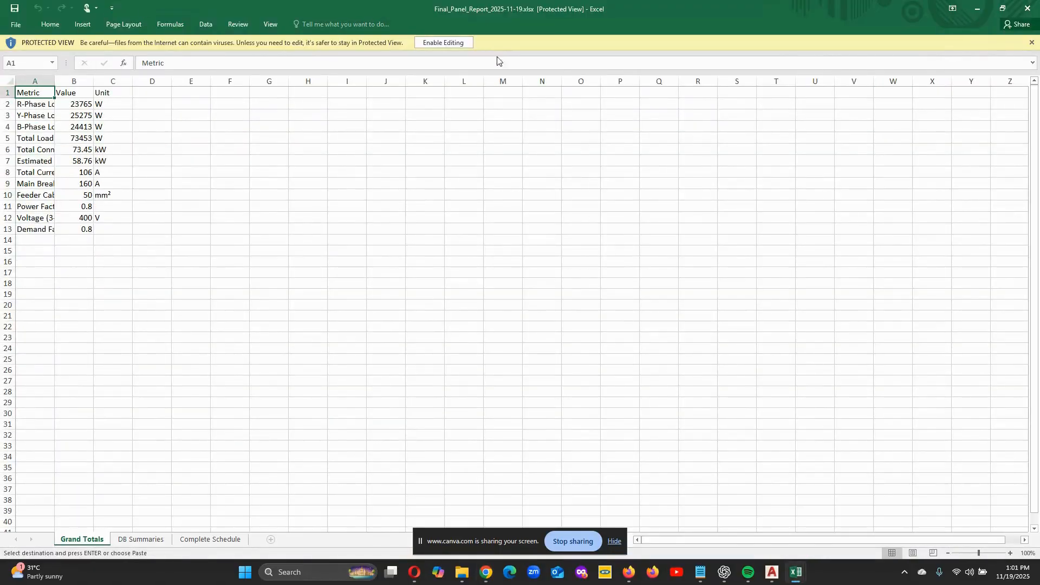
click(467, 44)
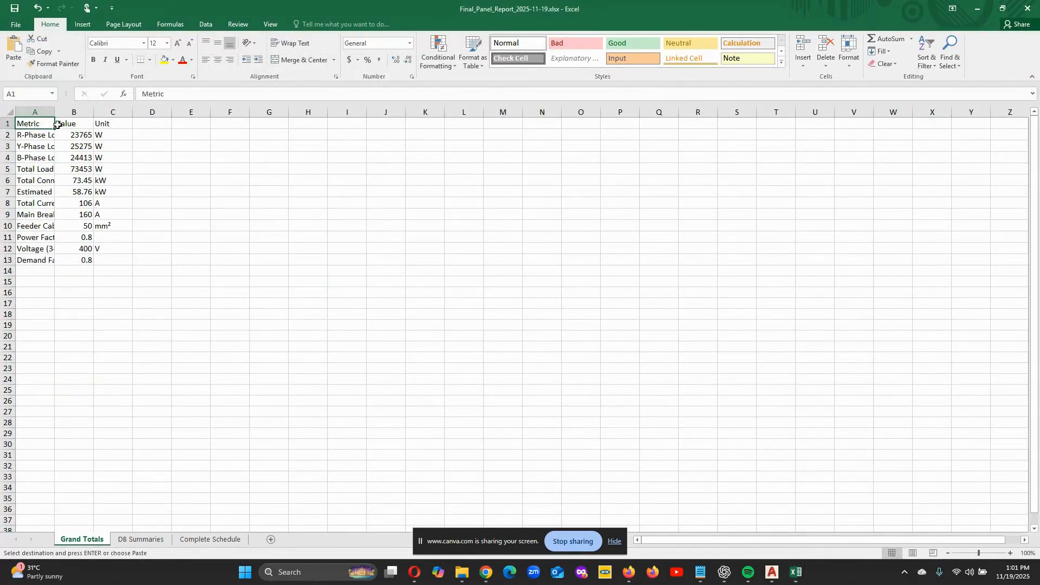
- Fit columns A to C of the Grand Totals sheet to their contents
double_click(55, 124)
click(37, 123)
double_click(54, 115)
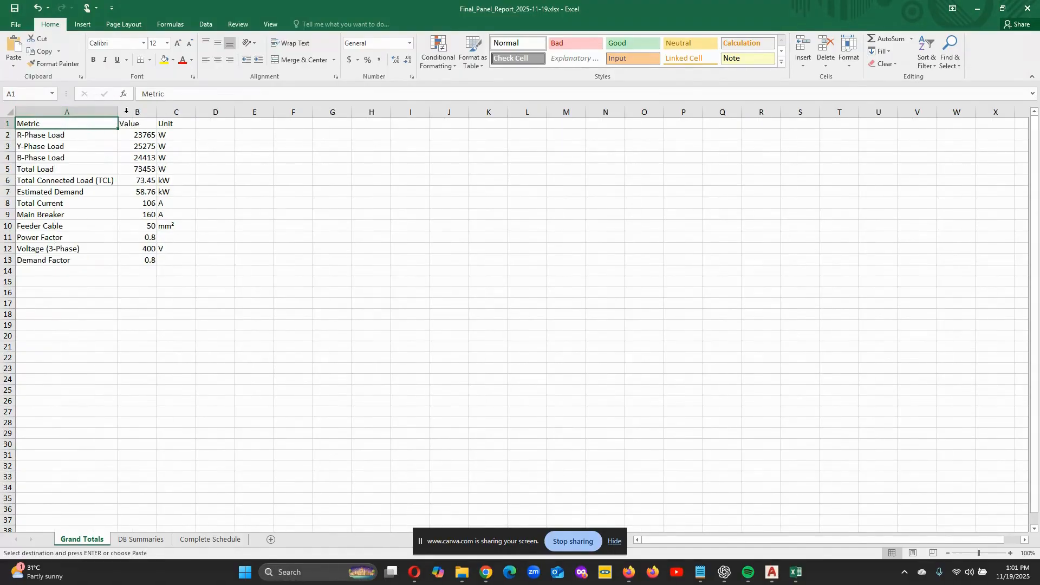
double_click(156, 110)
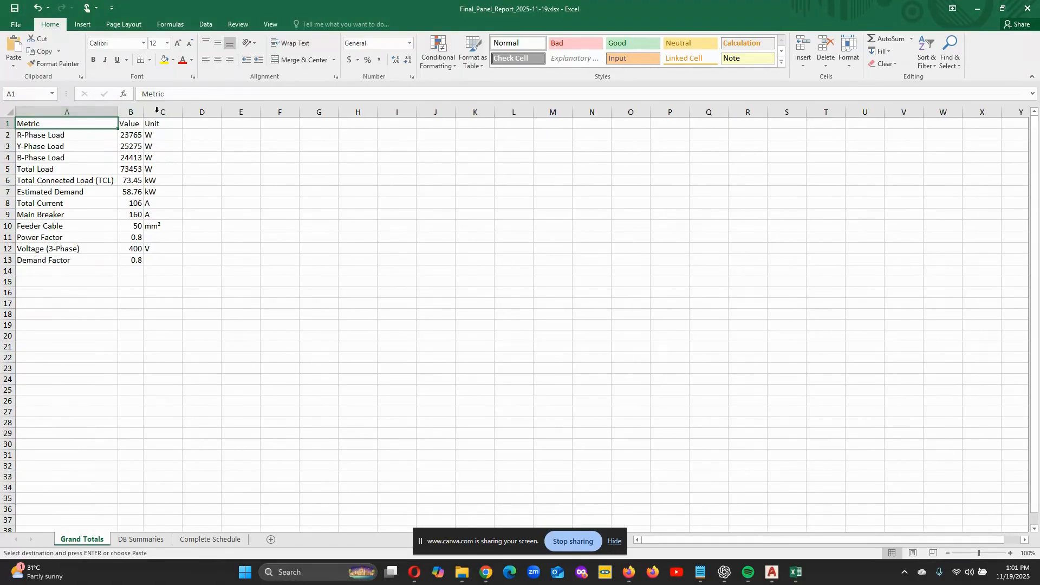
double_click(180, 112)
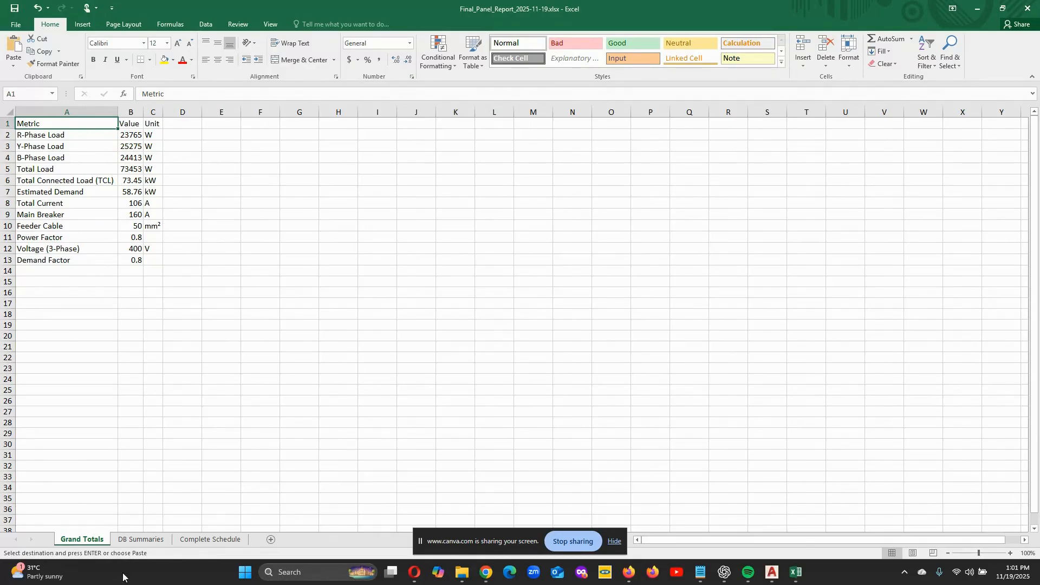
- On the DB Summaries sheet, narrow column A slightly and fit columns B to J to their contents
click(142, 539)
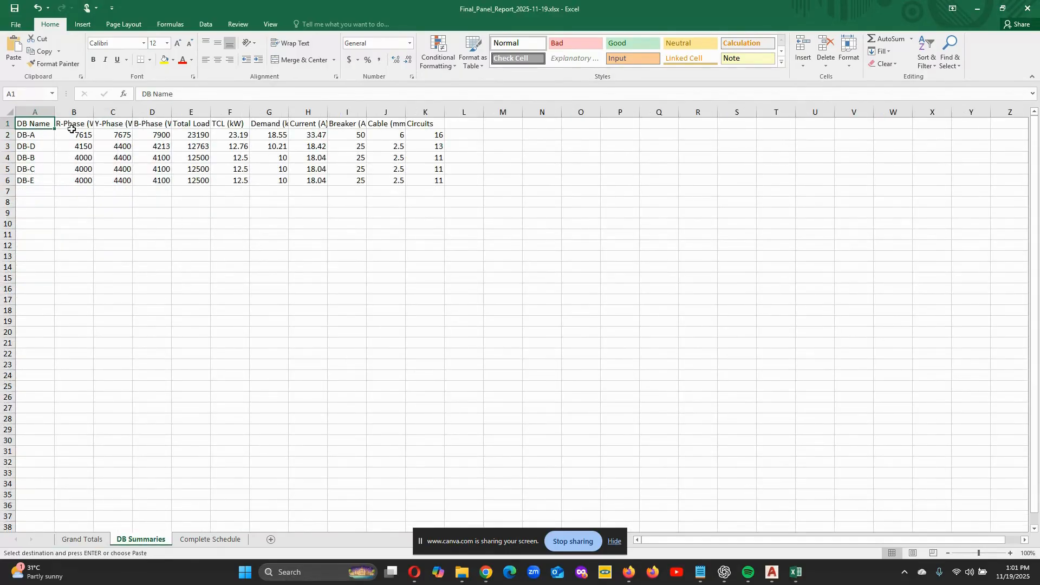
drag(54, 110, 53, 111)
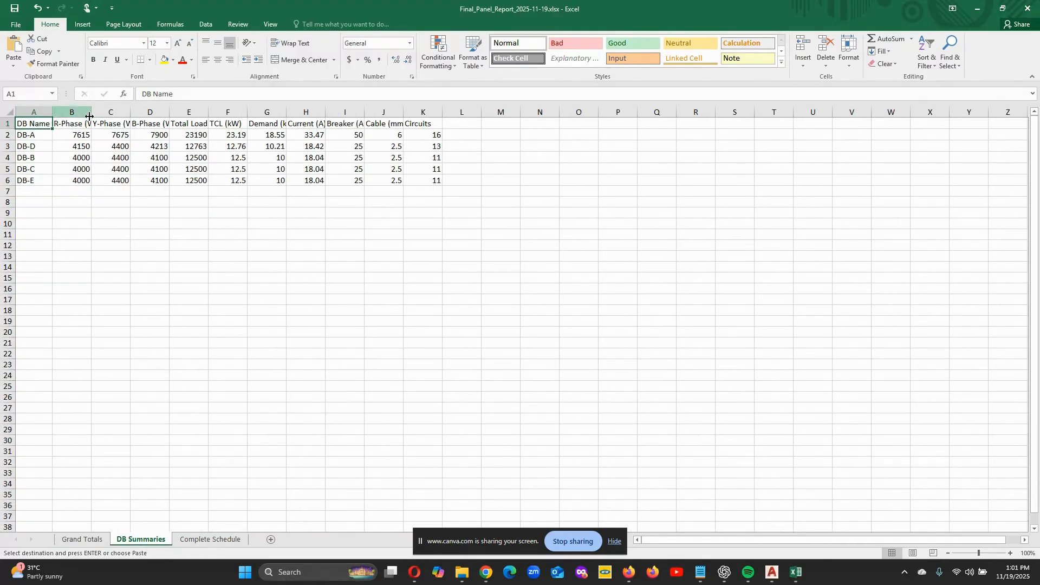
double_click(93, 111)
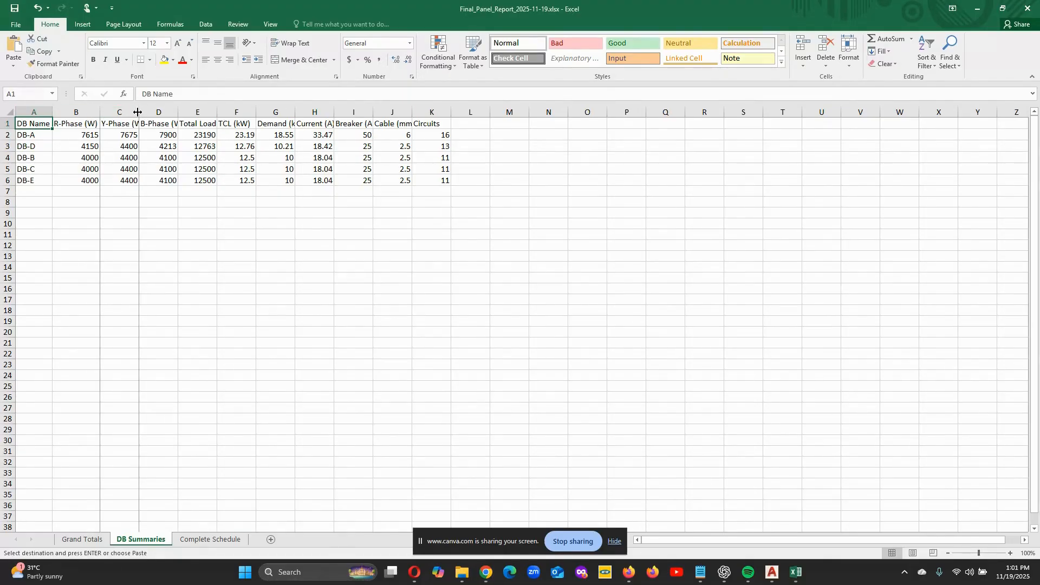
double_click(140, 111)
double_click(186, 111)
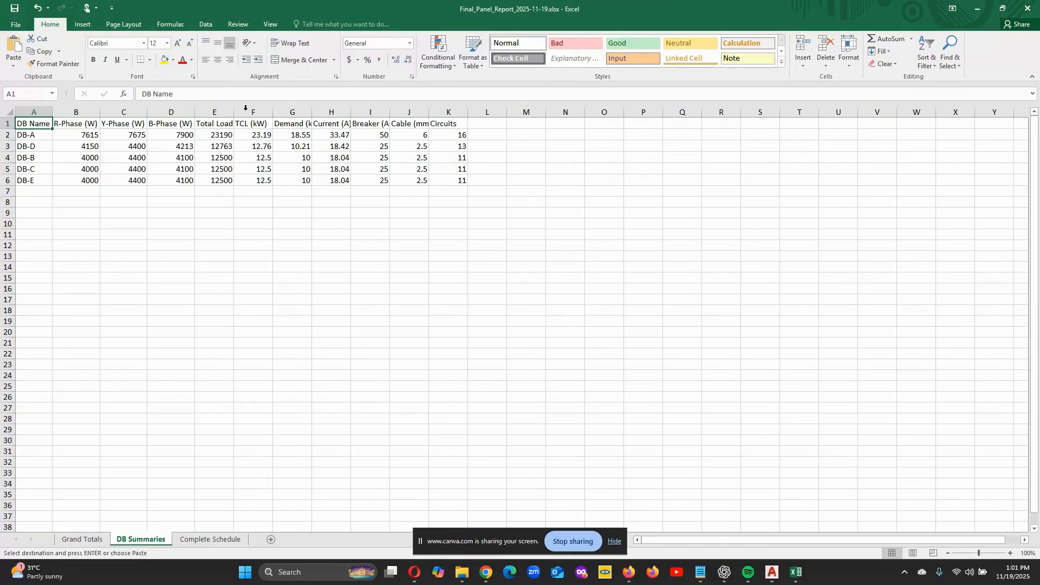
double_click(234, 111)
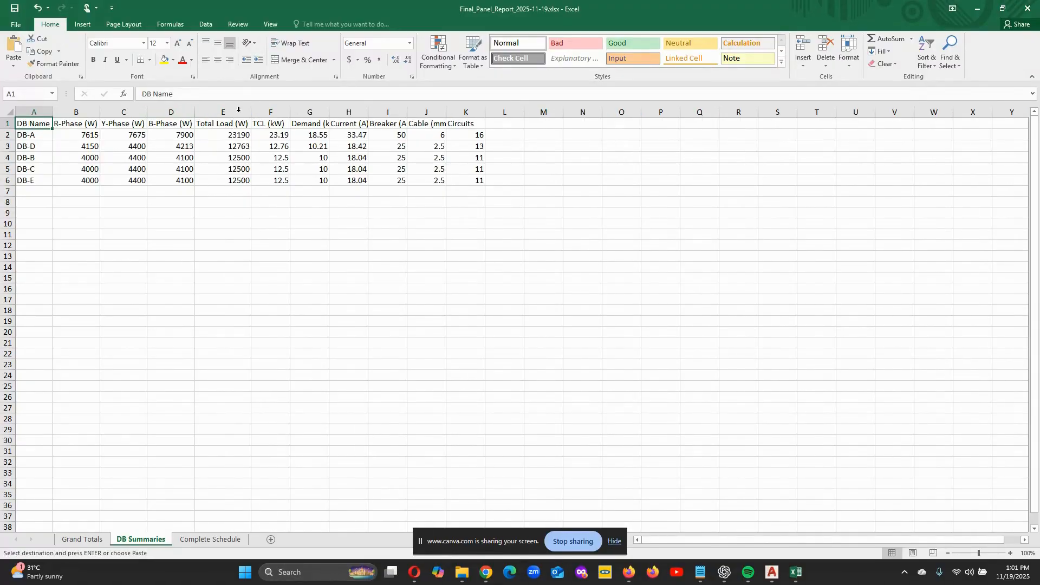
double_click(290, 111)
double_click(326, 111)
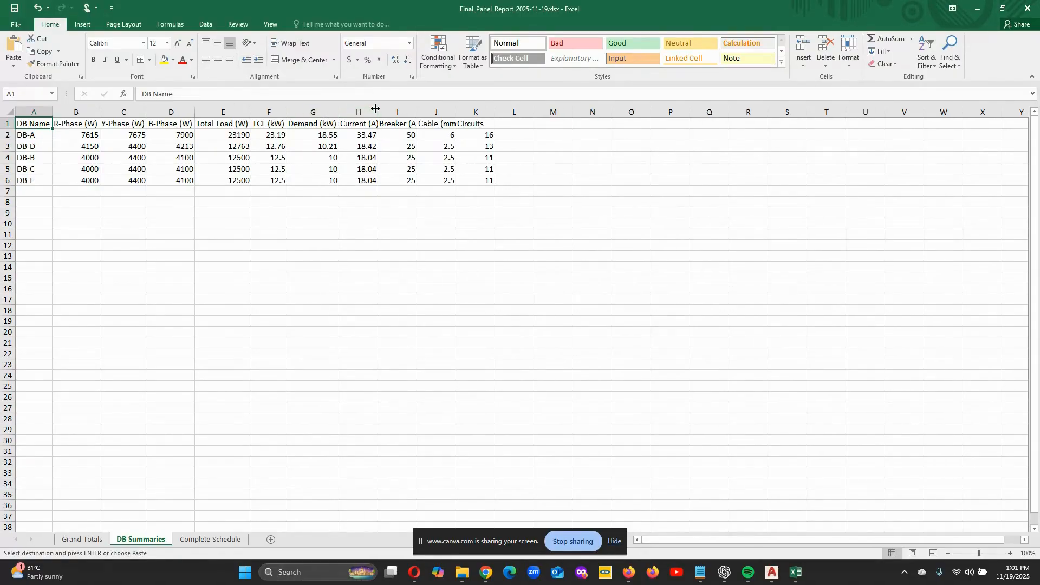
double_click(379, 112)
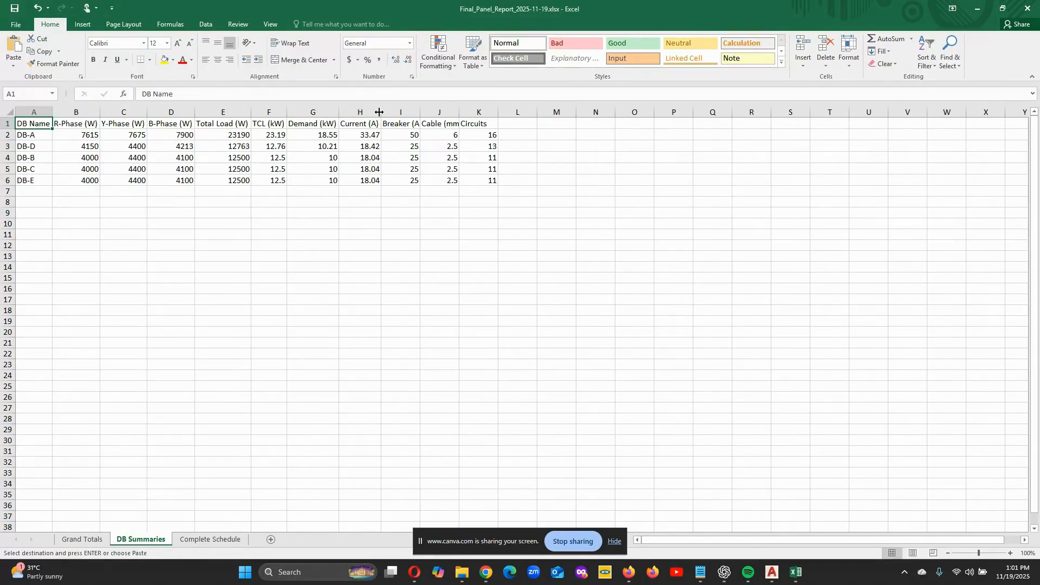
double_click(420, 111)
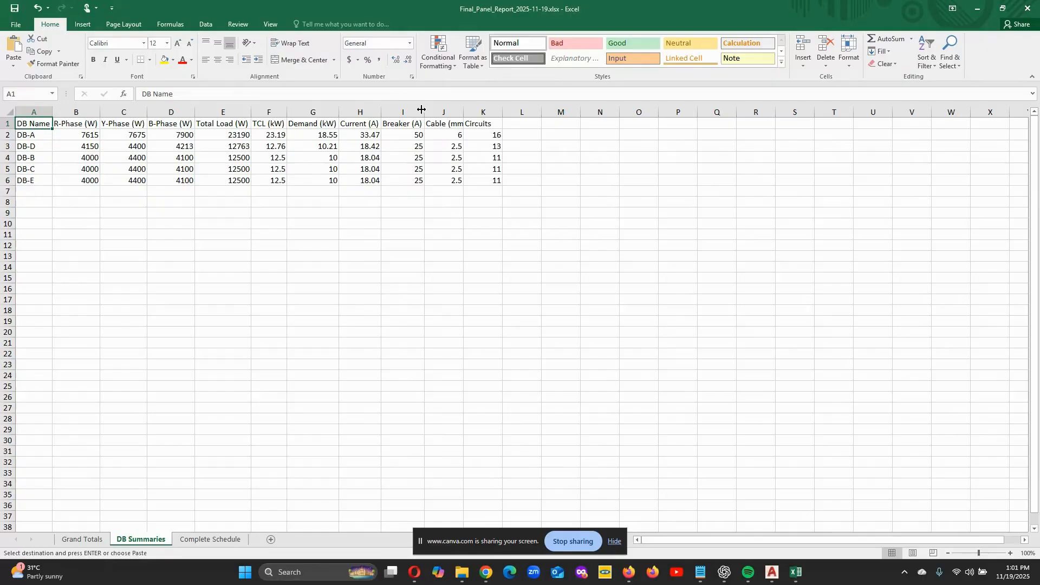
double_click(463, 111)
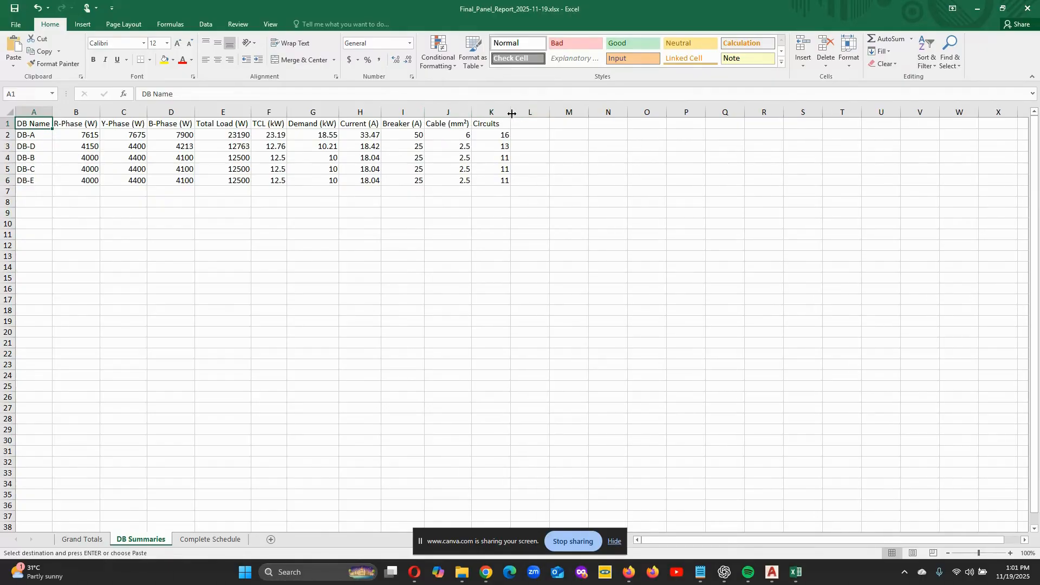
- Review the circuits of every distribution board, DB-A through DB-E, on the Complete Schedule sheet
click(208, 539)
scroll(279, 274, down, 15)
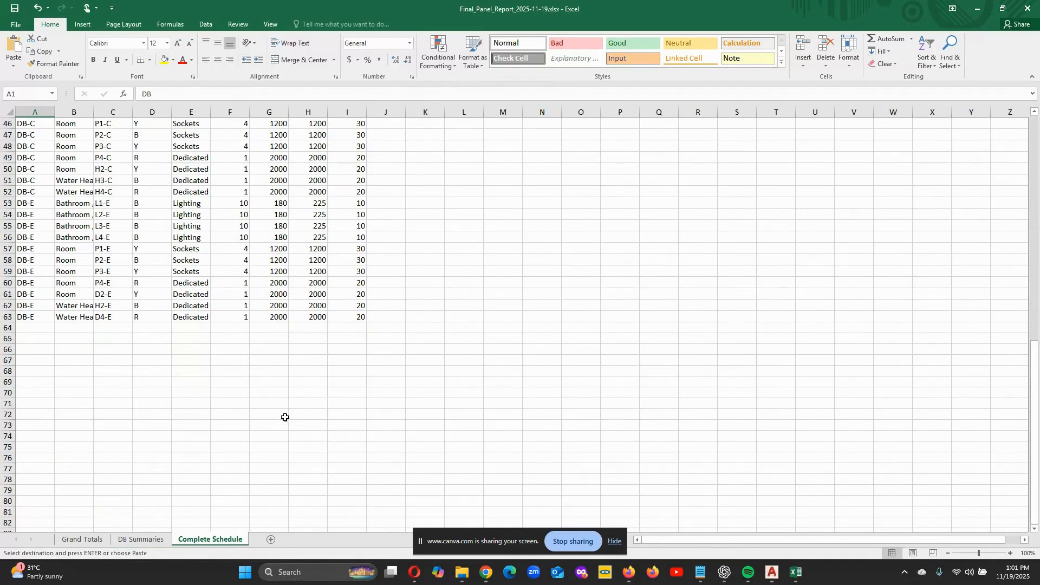
scroll(285, 417, up, 6)
scroll(272, 403, up, 9)
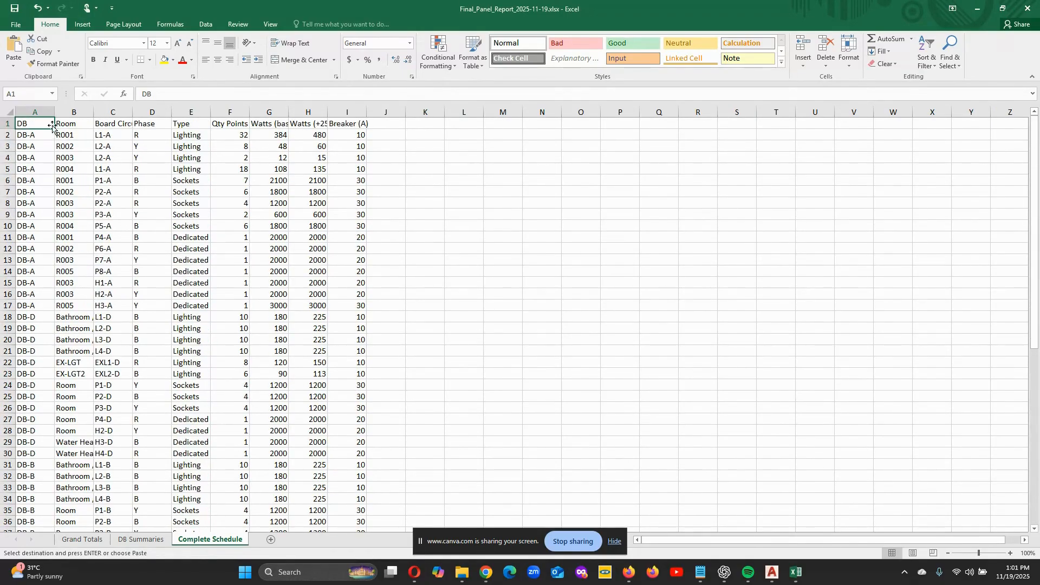
scroll(46, 399, down, 2)
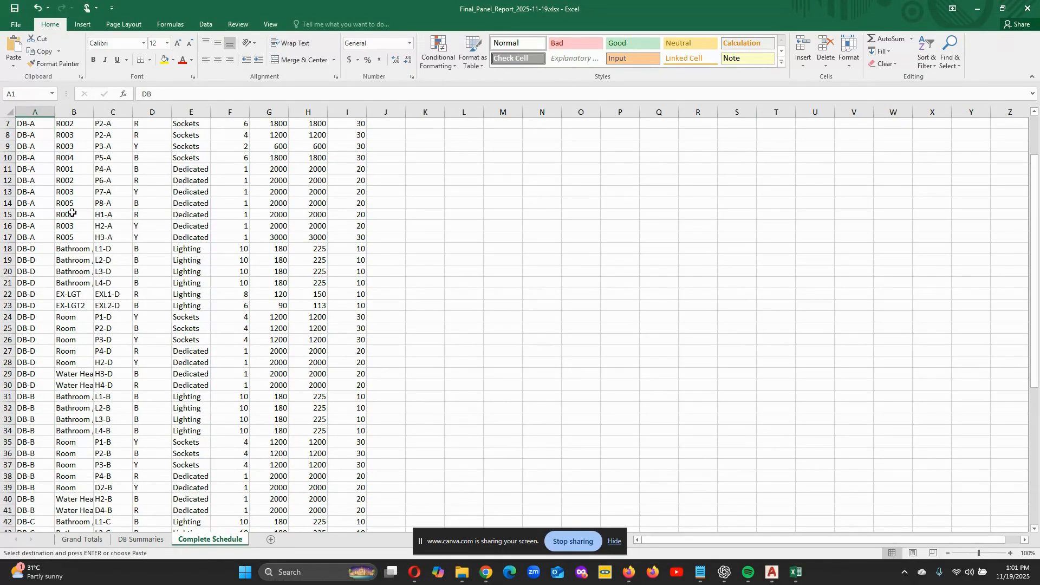
scroll(72, 213, up, 2)
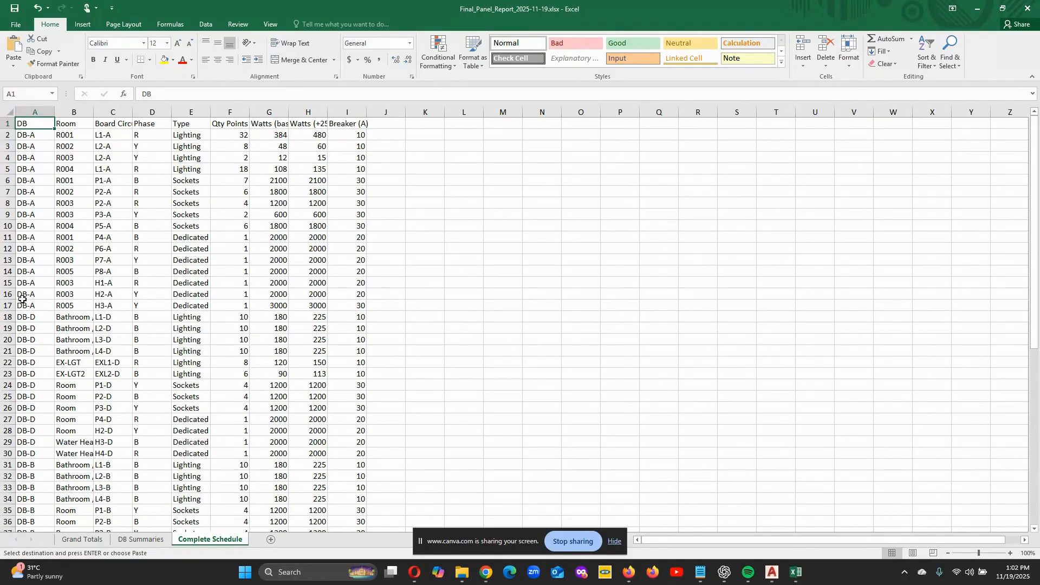
scroll(23, 306, down, 3)
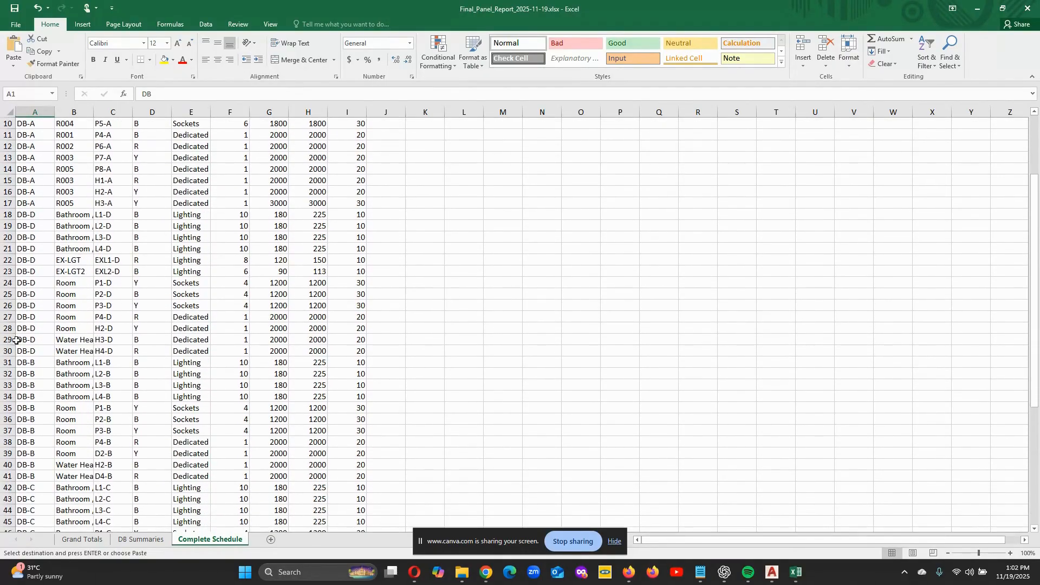
scroll(21, 383, down, 2)
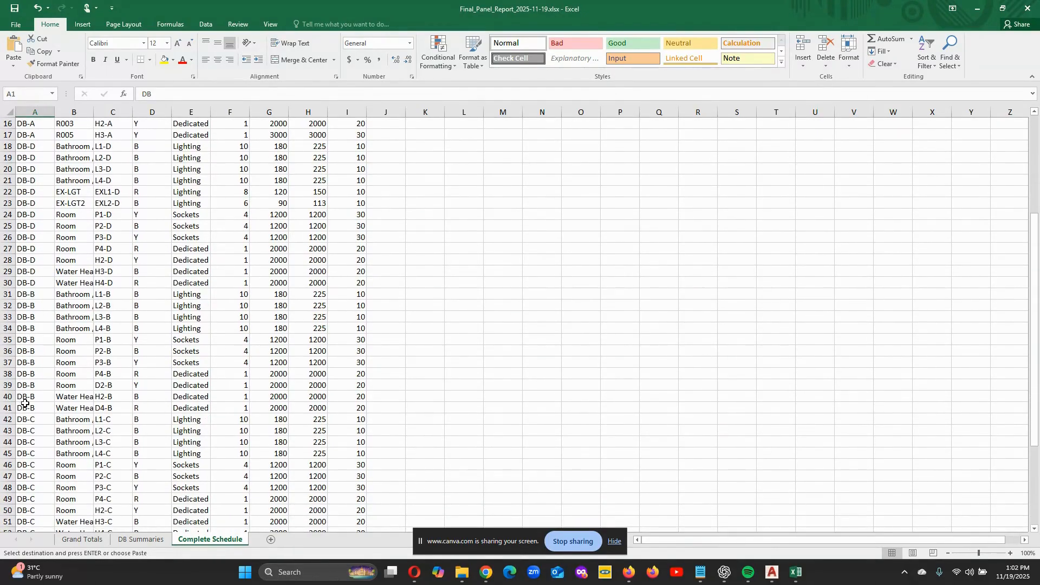
scroll(25, 402, down, 3)
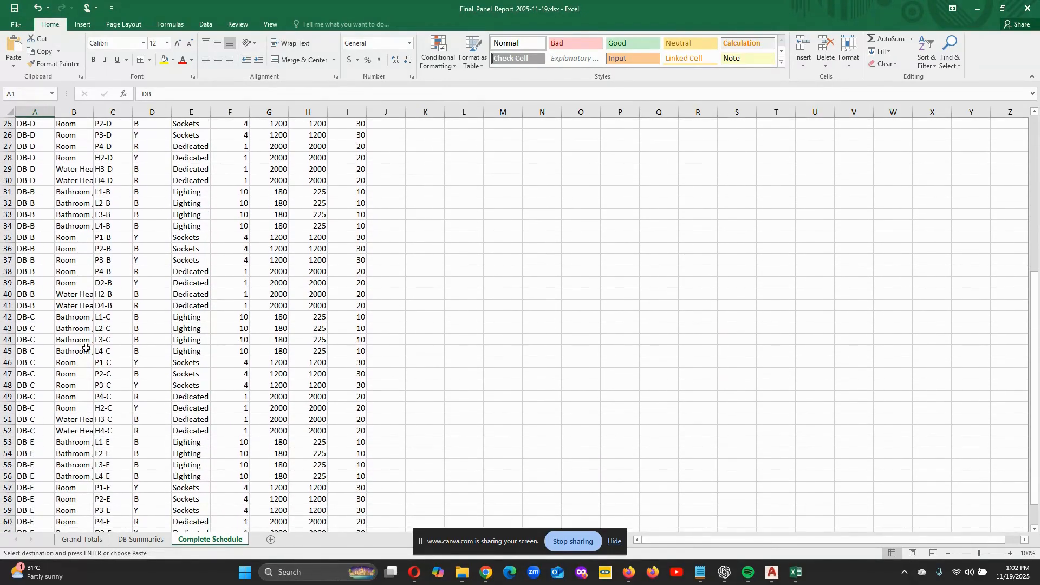
scroll(86, 349, down, 2)
scroll(425, 341, up, 10)
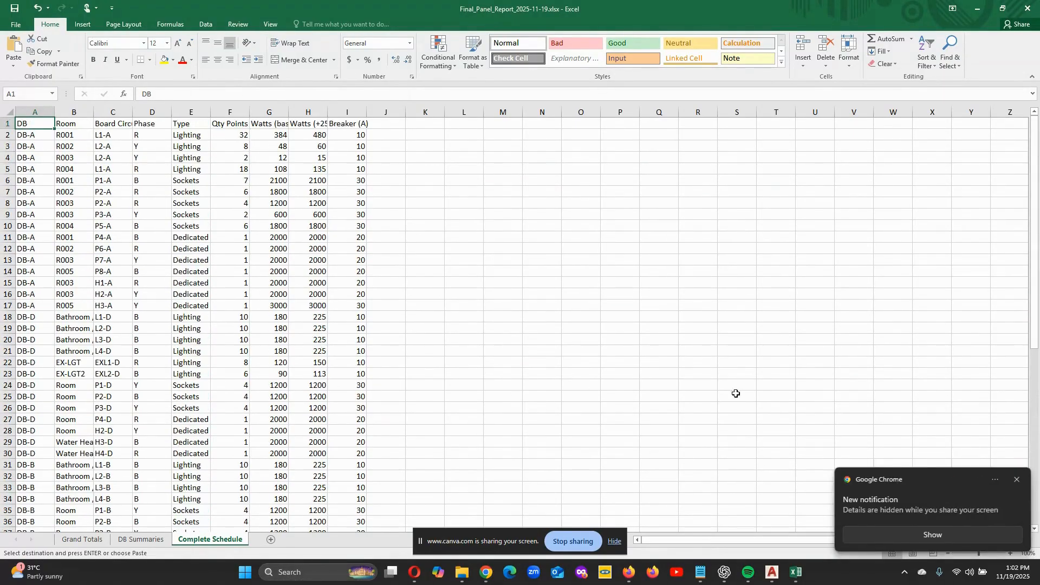
- Dismiss the browser notification and switch back to the Cintojon toolkit's Final Panel page in Chrome
click(1017, 479)
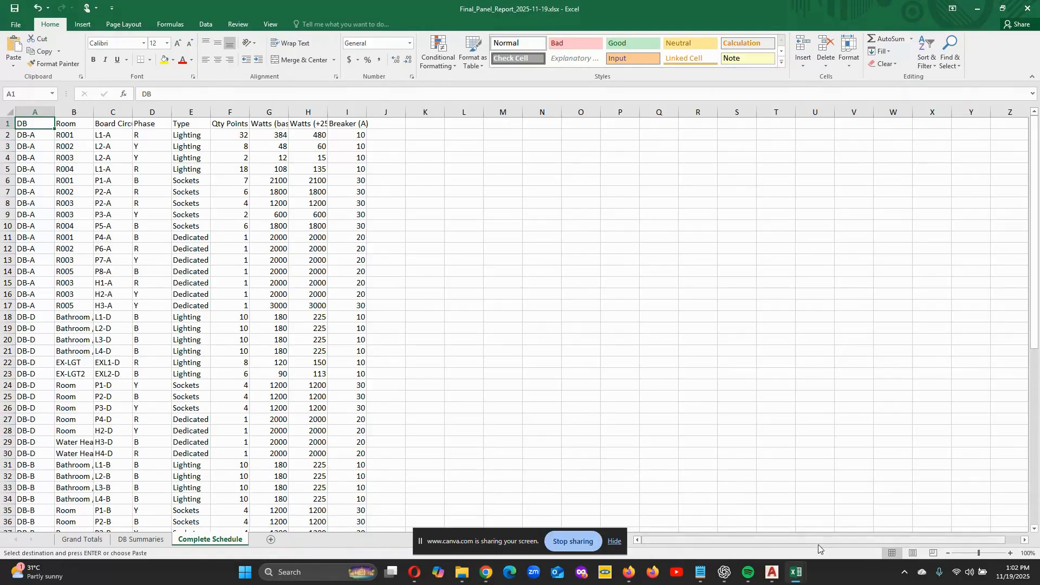
mouse_move(486, 572)
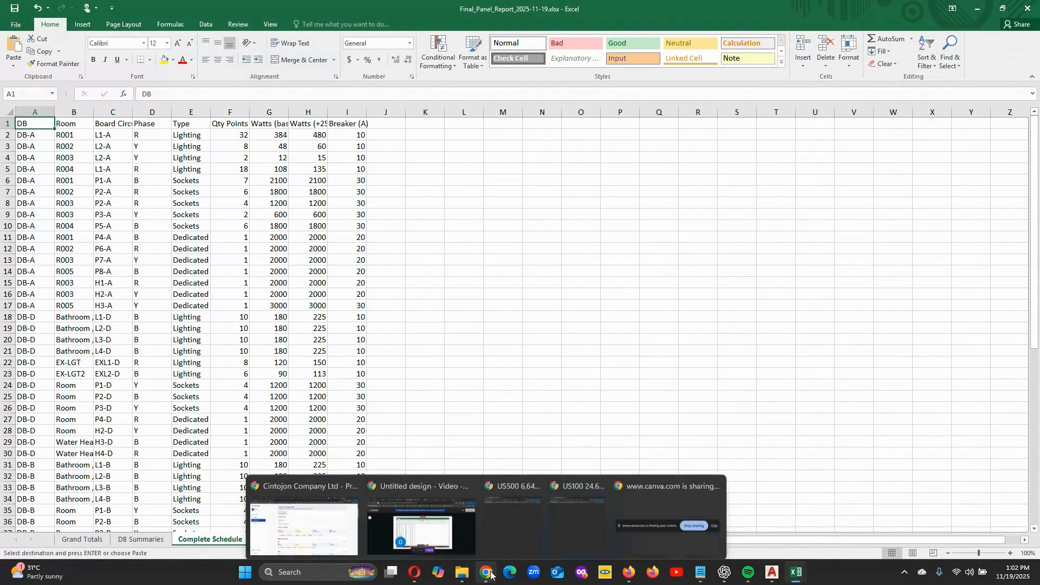
click(303, 528)
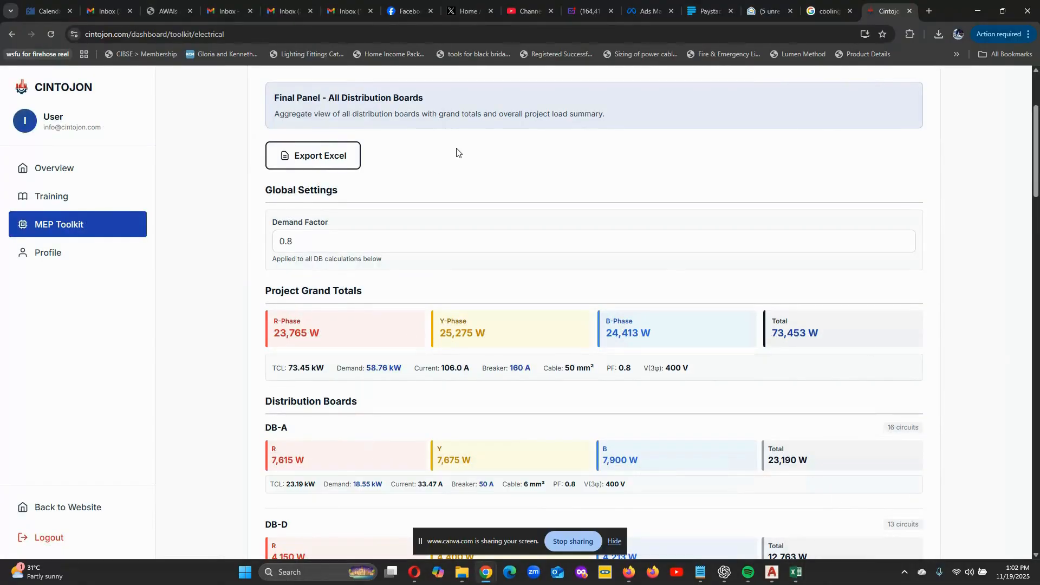